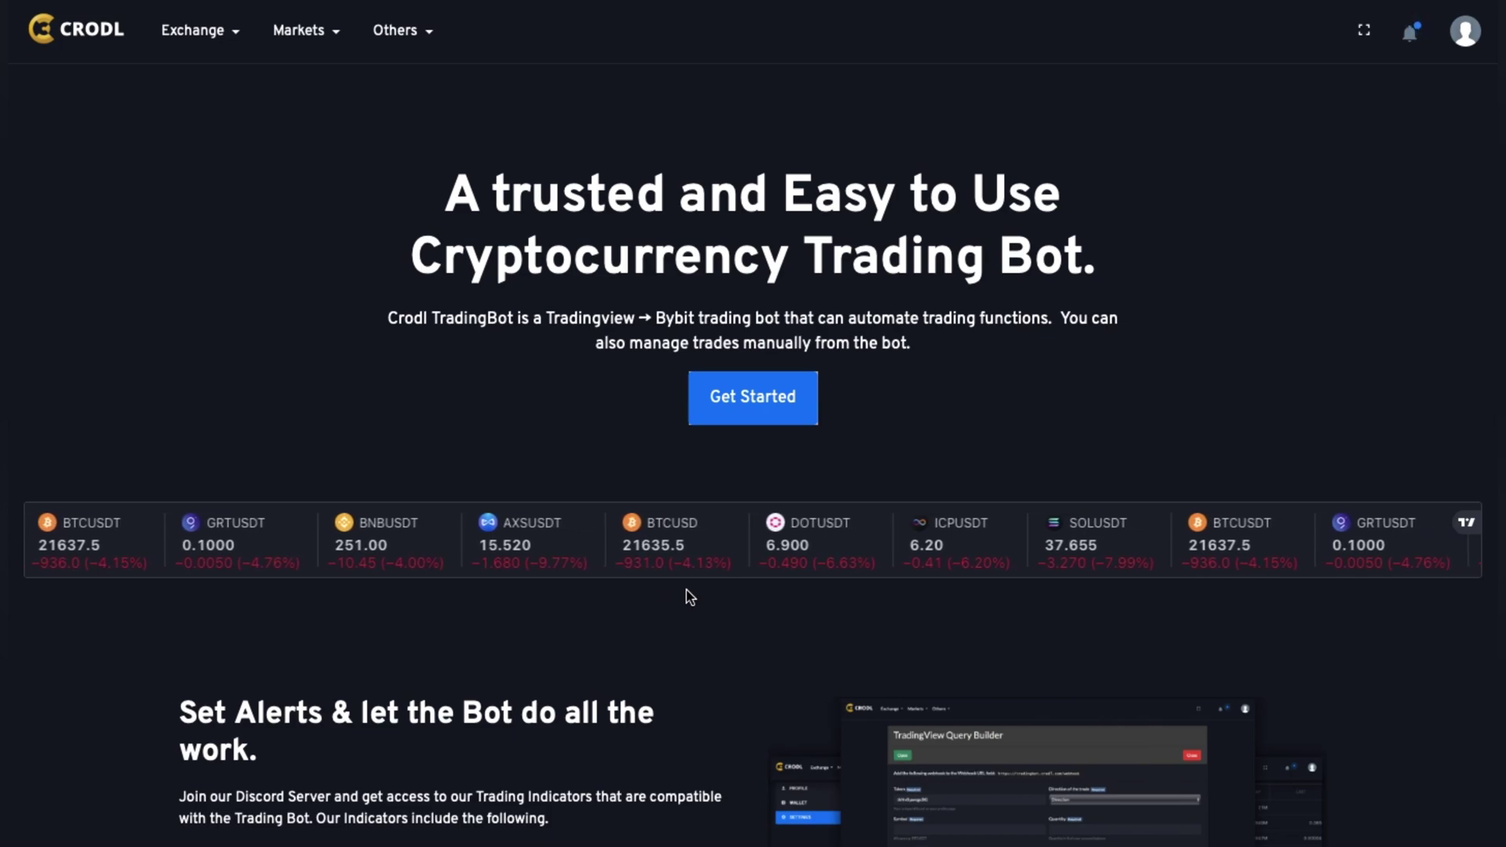
Step: Scroll down the Crodl TradingBot landing page to review its feature list
scroll(686, 594, down, 5)
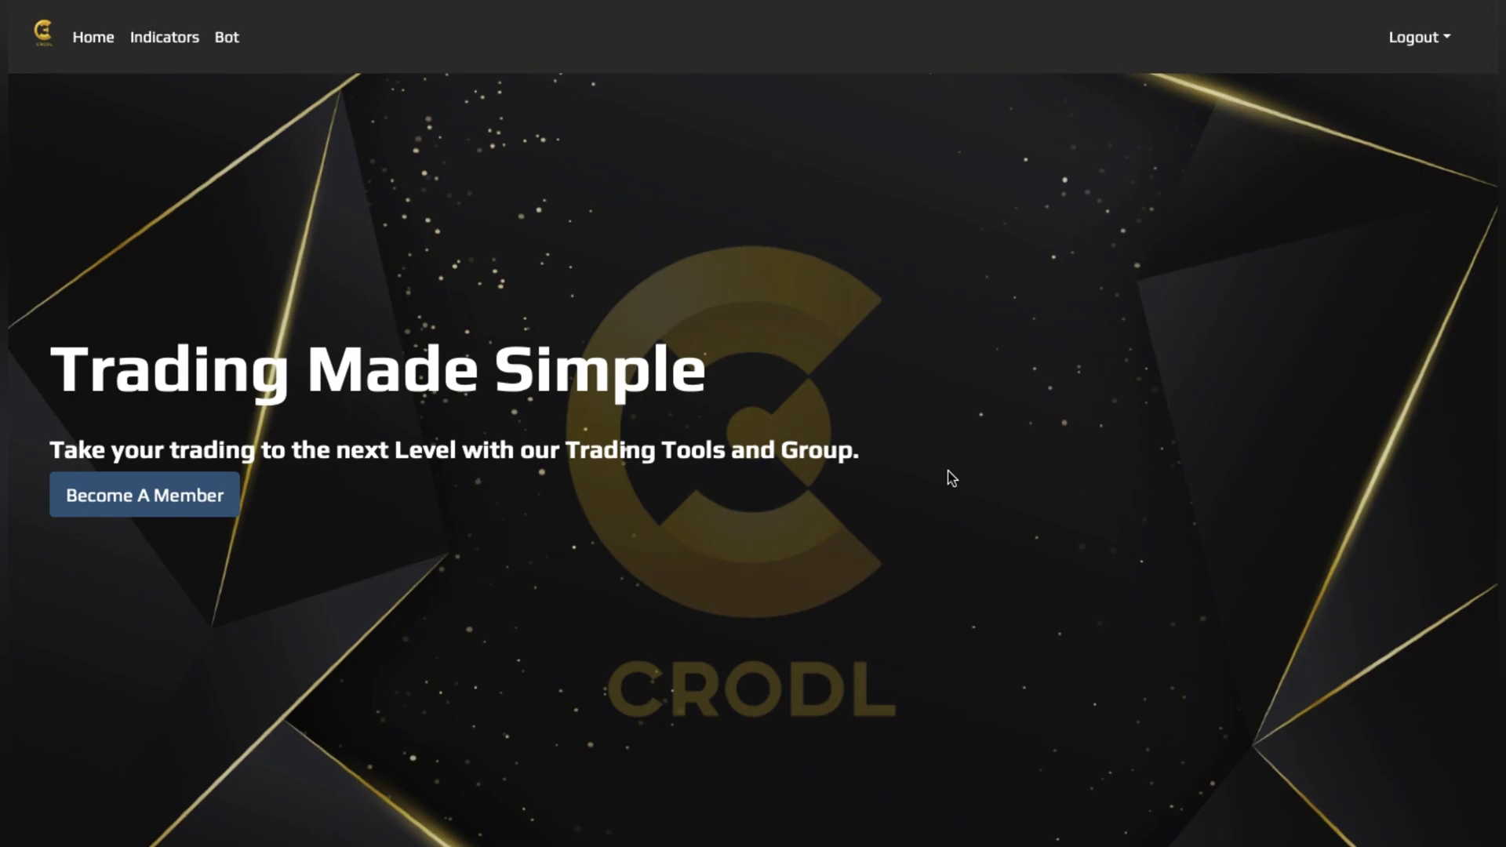
Step: Open Trading Indicators Tutorials and browse the Algo Trader, Motherlode and EZ Signals cards
scroll(952, 479, down, 10)
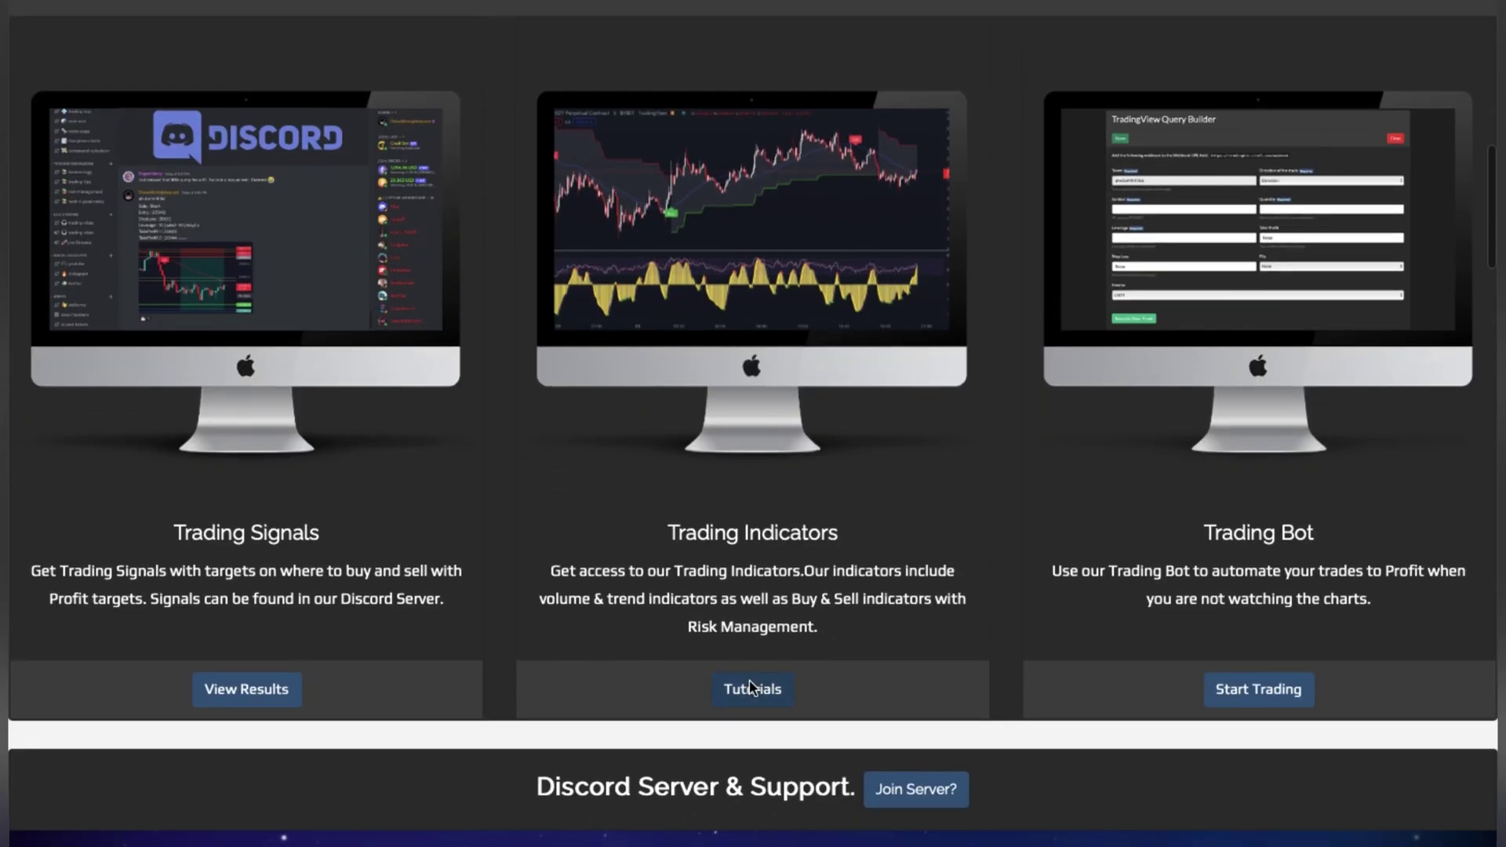
click(752, 687)
scroll(749, 685, down, 9)
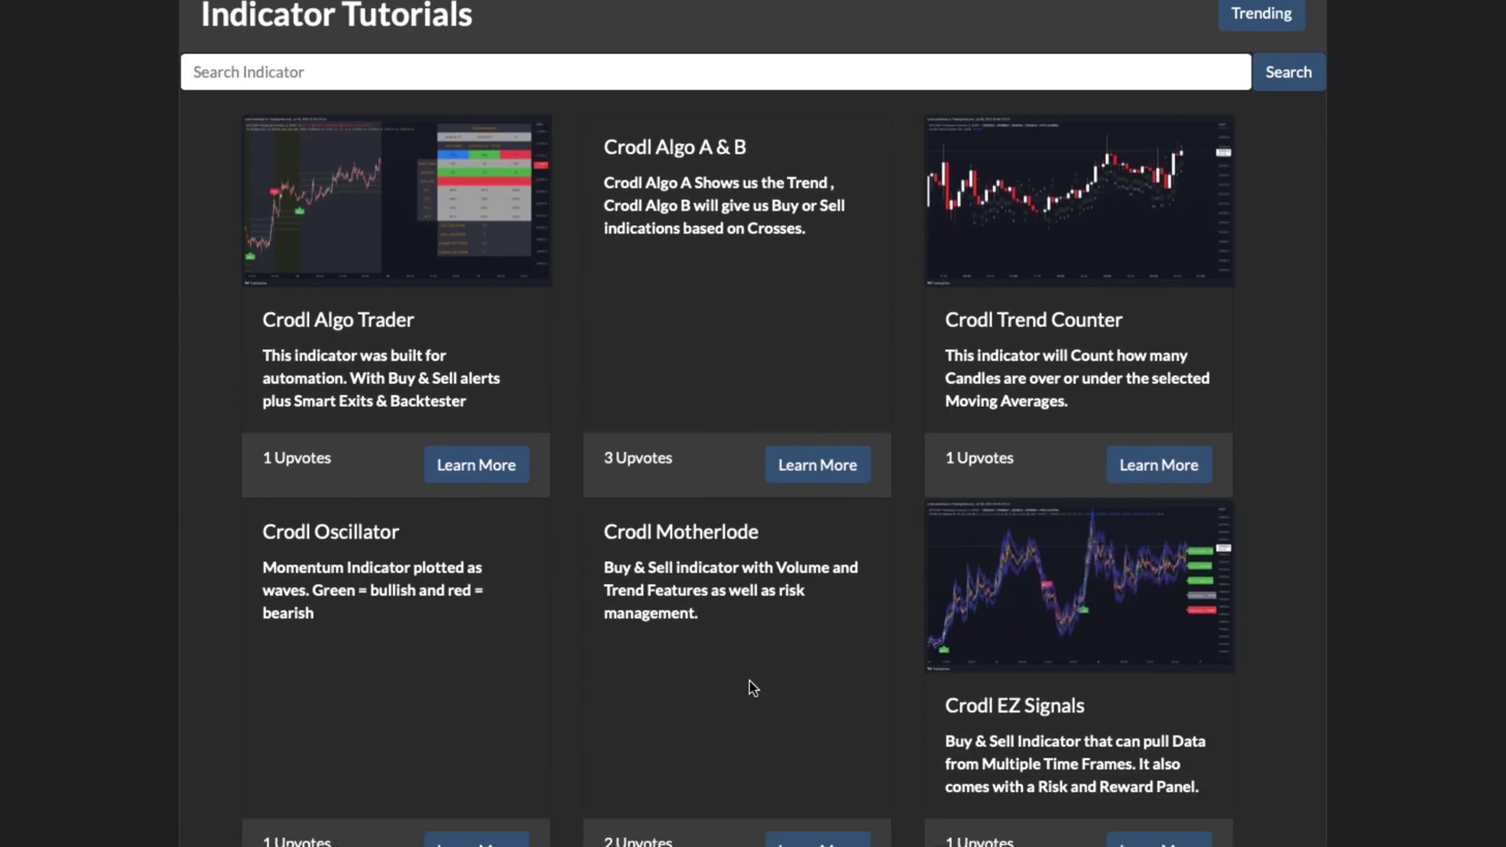
scroll(751, 687, down, 2)
scroll(752, 687, up, 3)
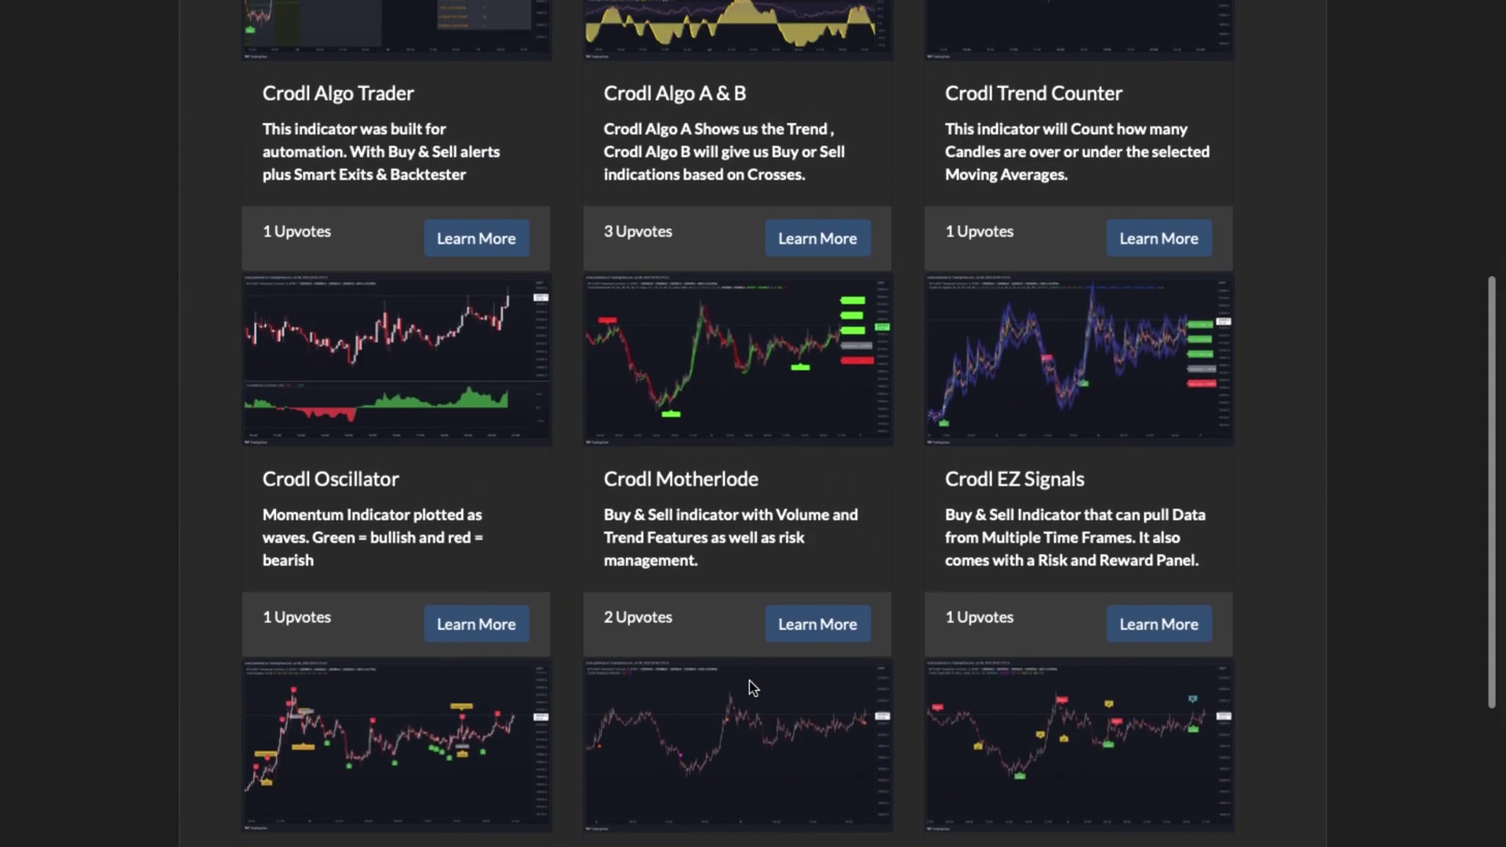
scroll(751, 688, down, 4)
scroll(751, 687, down, 2)
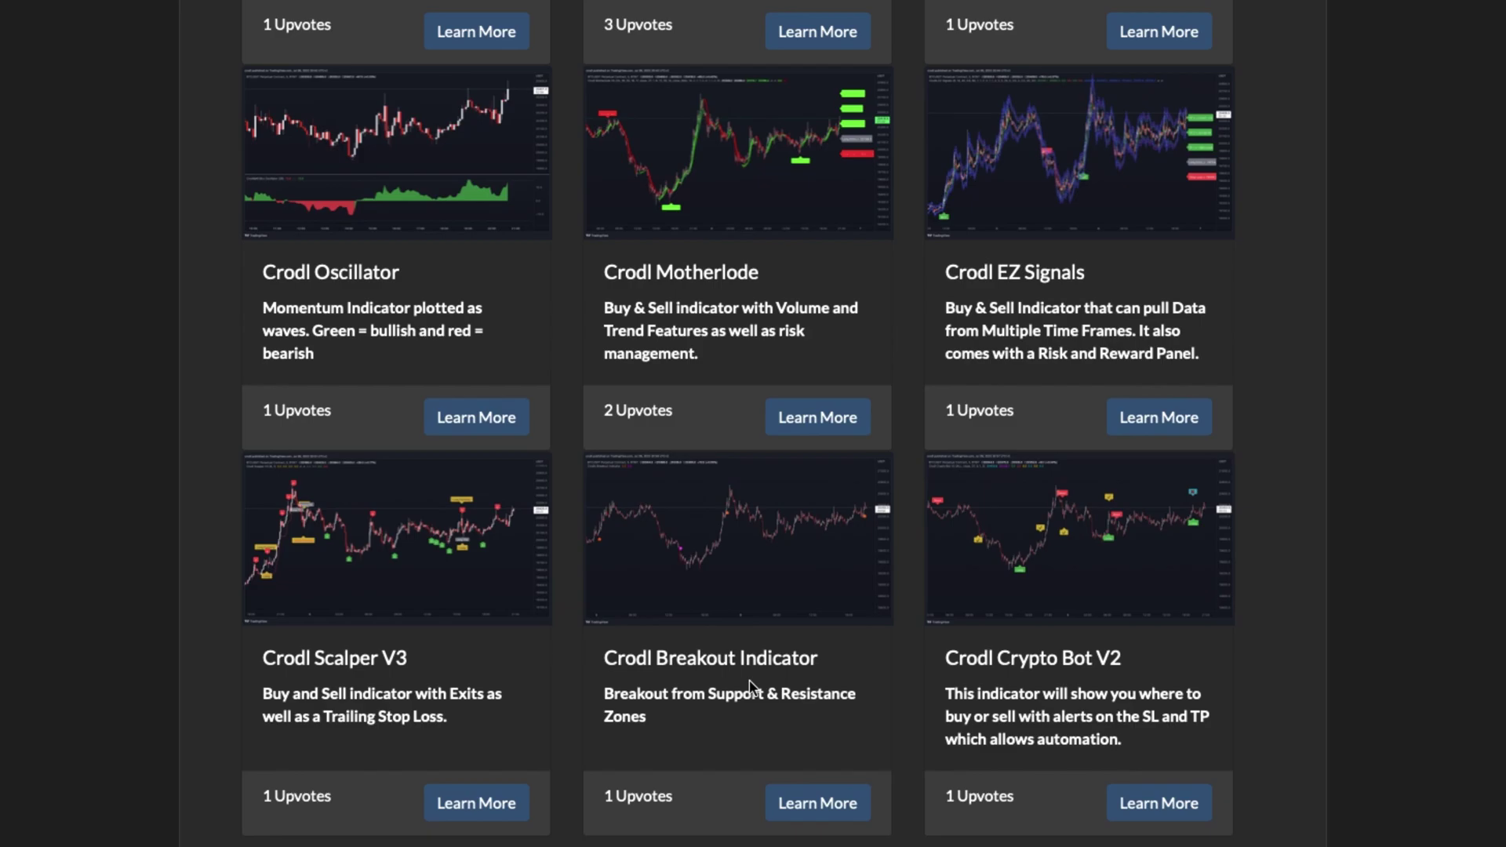
scroll(752, 687, up, 3)
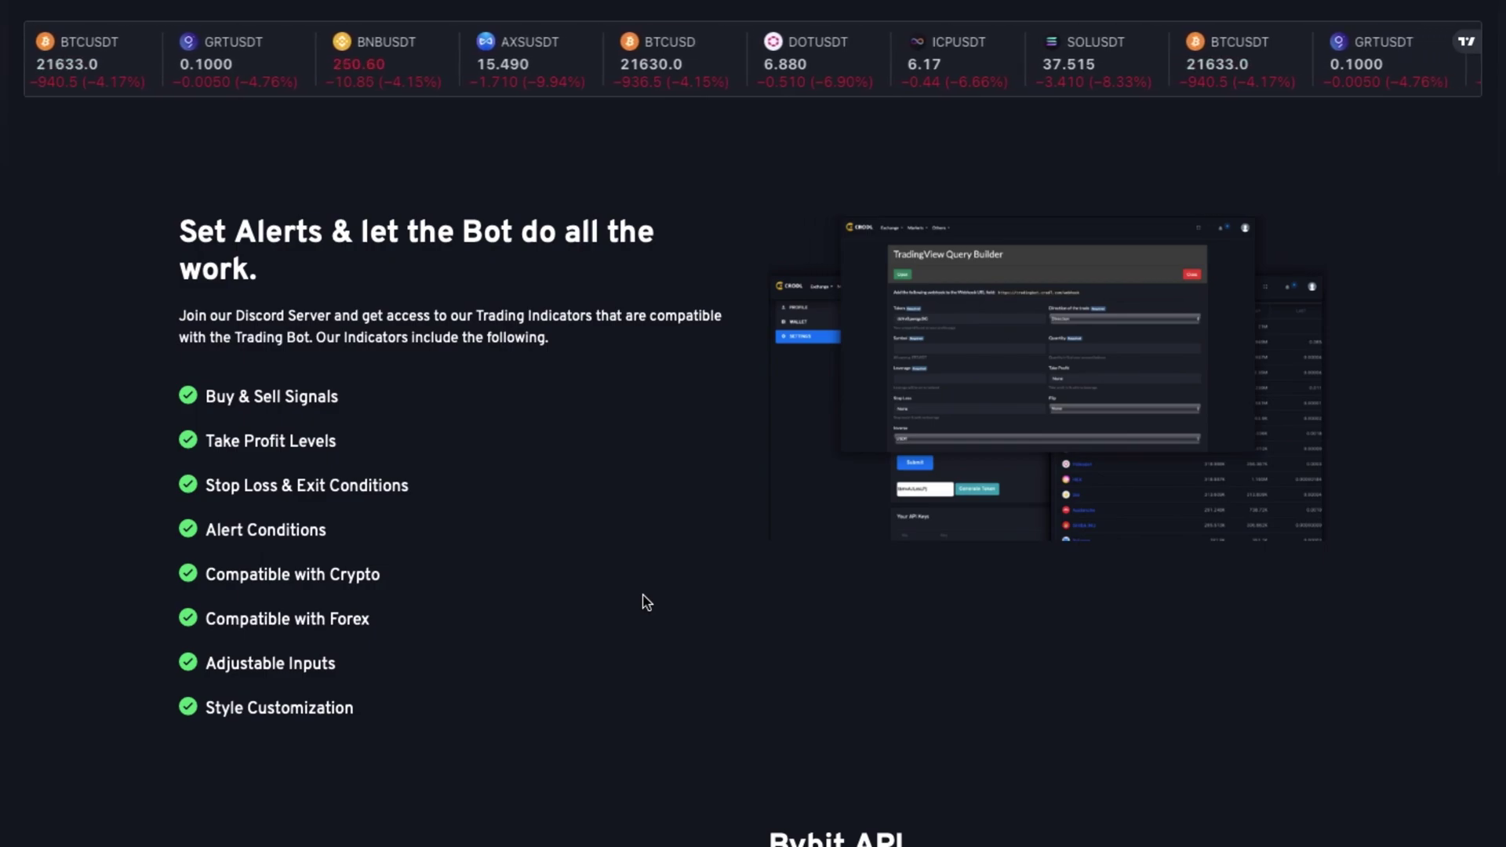
Step: Scroll through the landing page's Set Alerts and Bybit API sections
scroll(646, 602, down, 3)
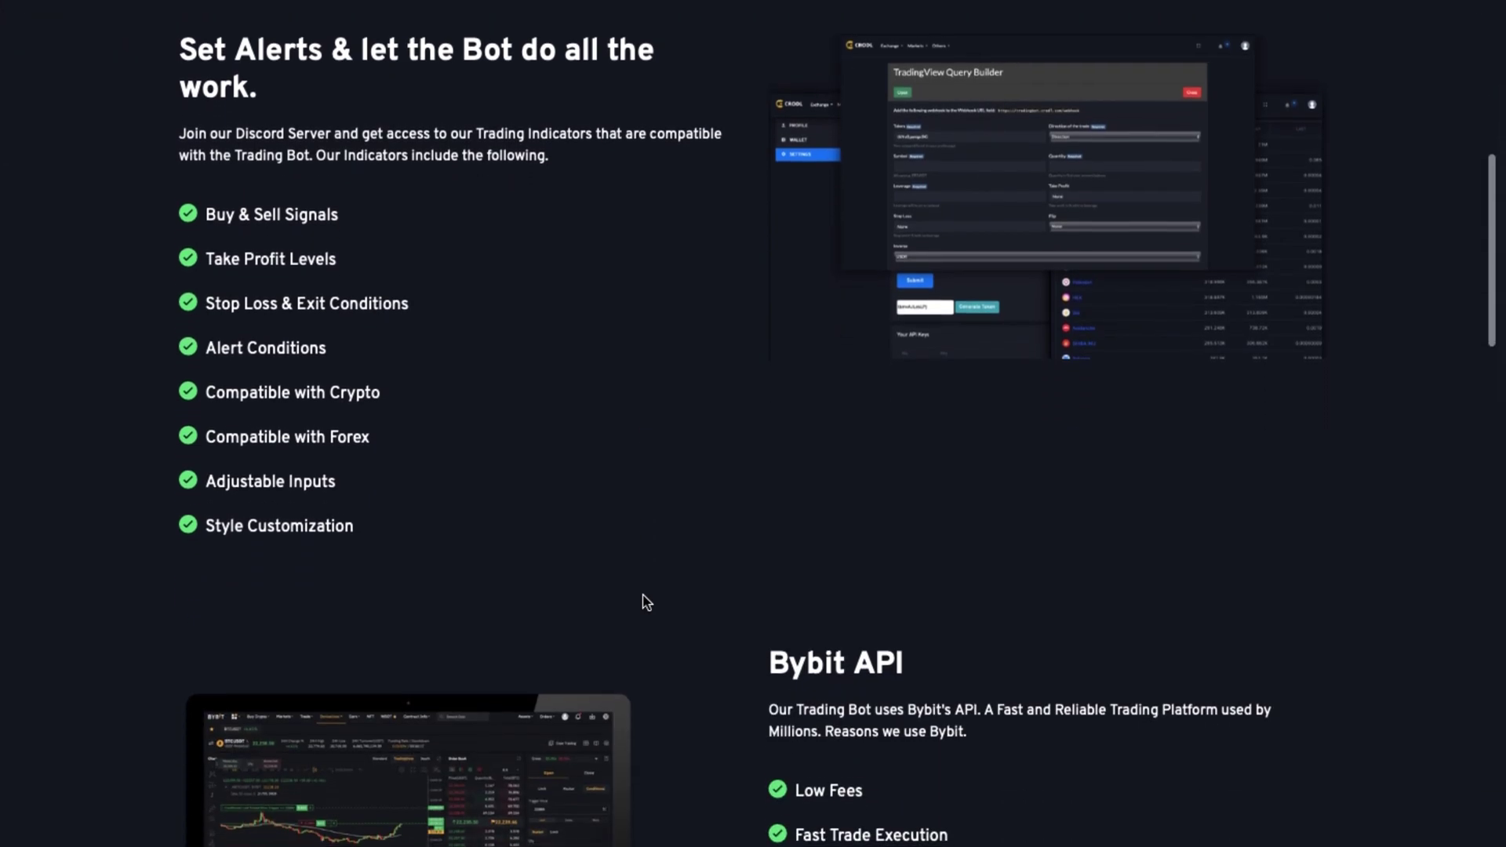
scroll(646, 602, down, 5)
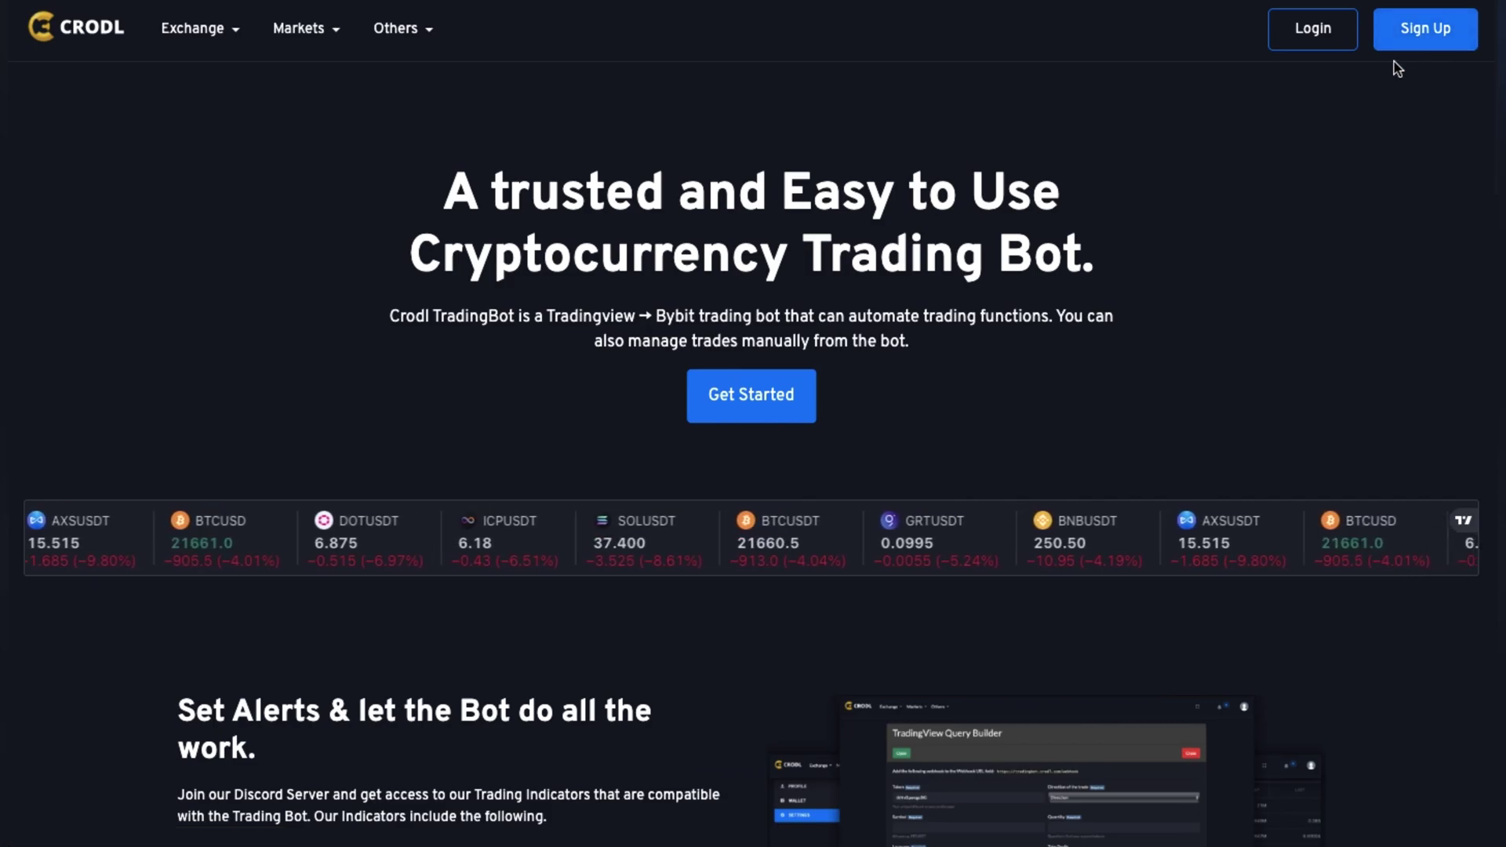
Step: Bring up the Crodl TradingBot Login form to sign in
click(1318, 38)
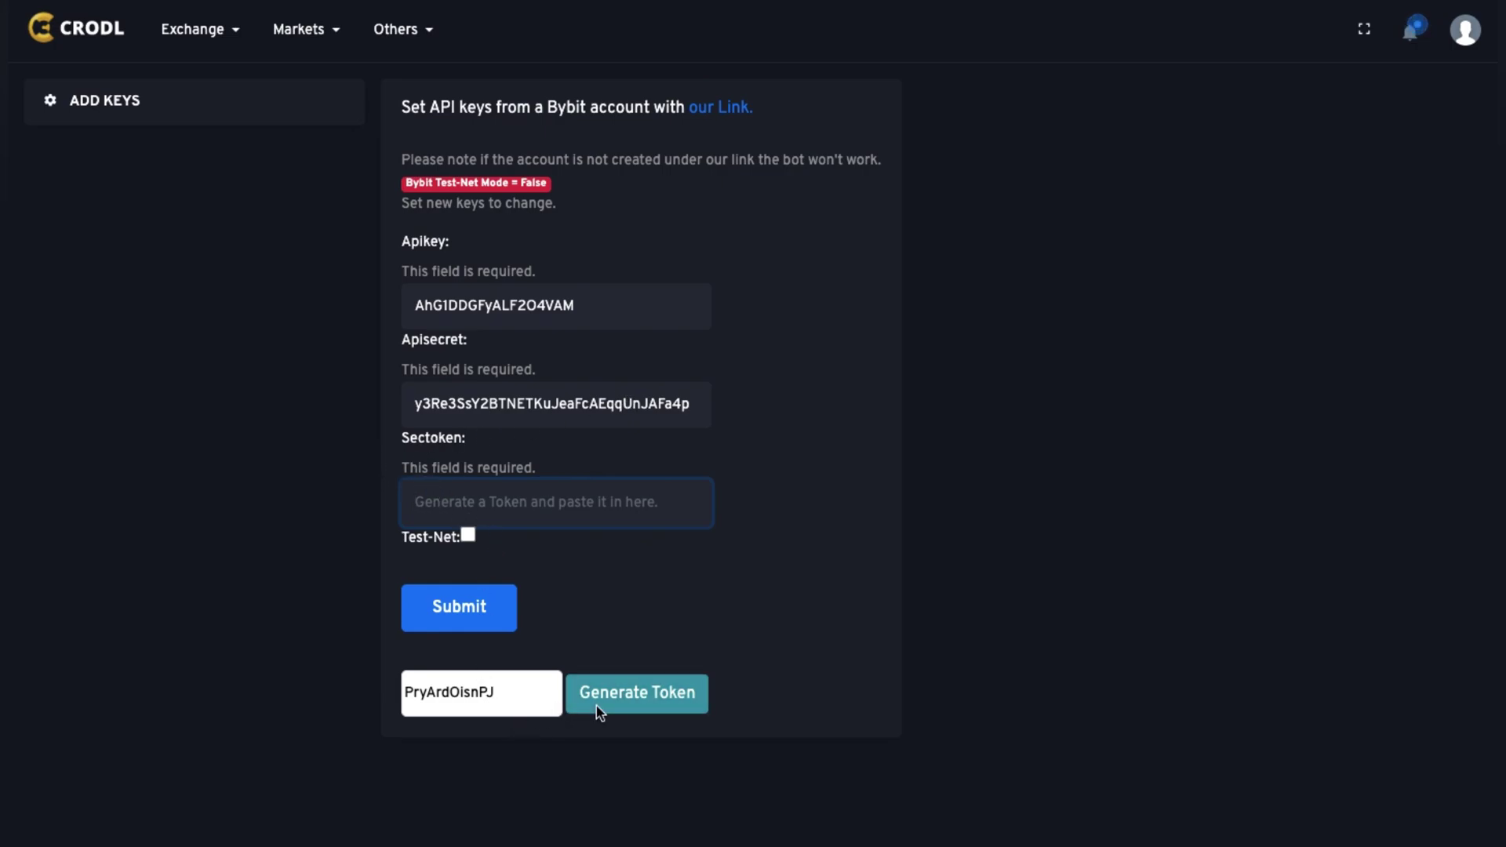
Step: Generate a security token and paste it into the Sectoken field
click(637, 706)
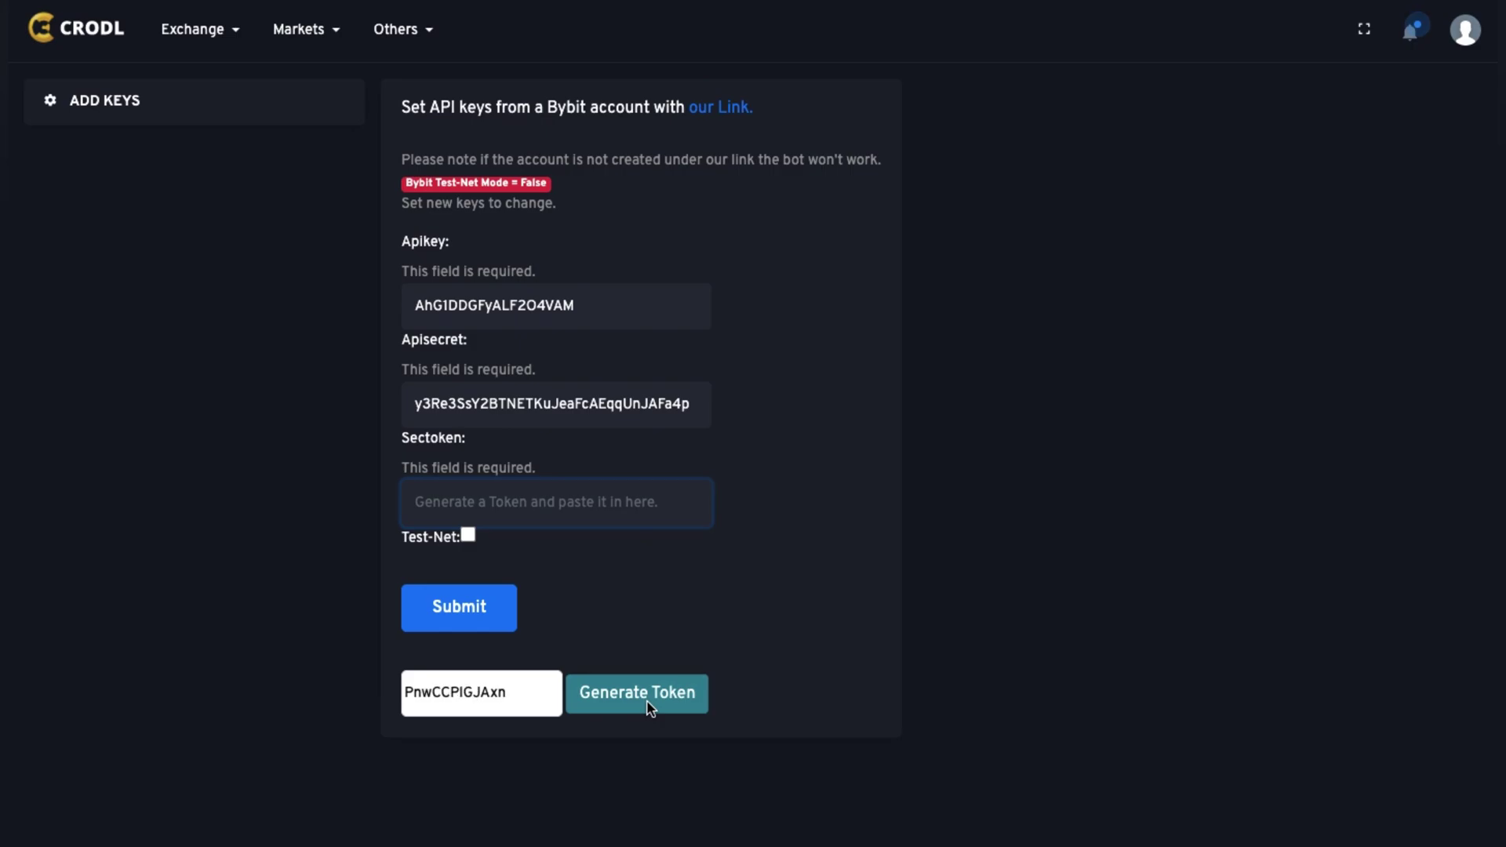
click(645, 701)
double_click(476, 694)
key(ctrl+c)
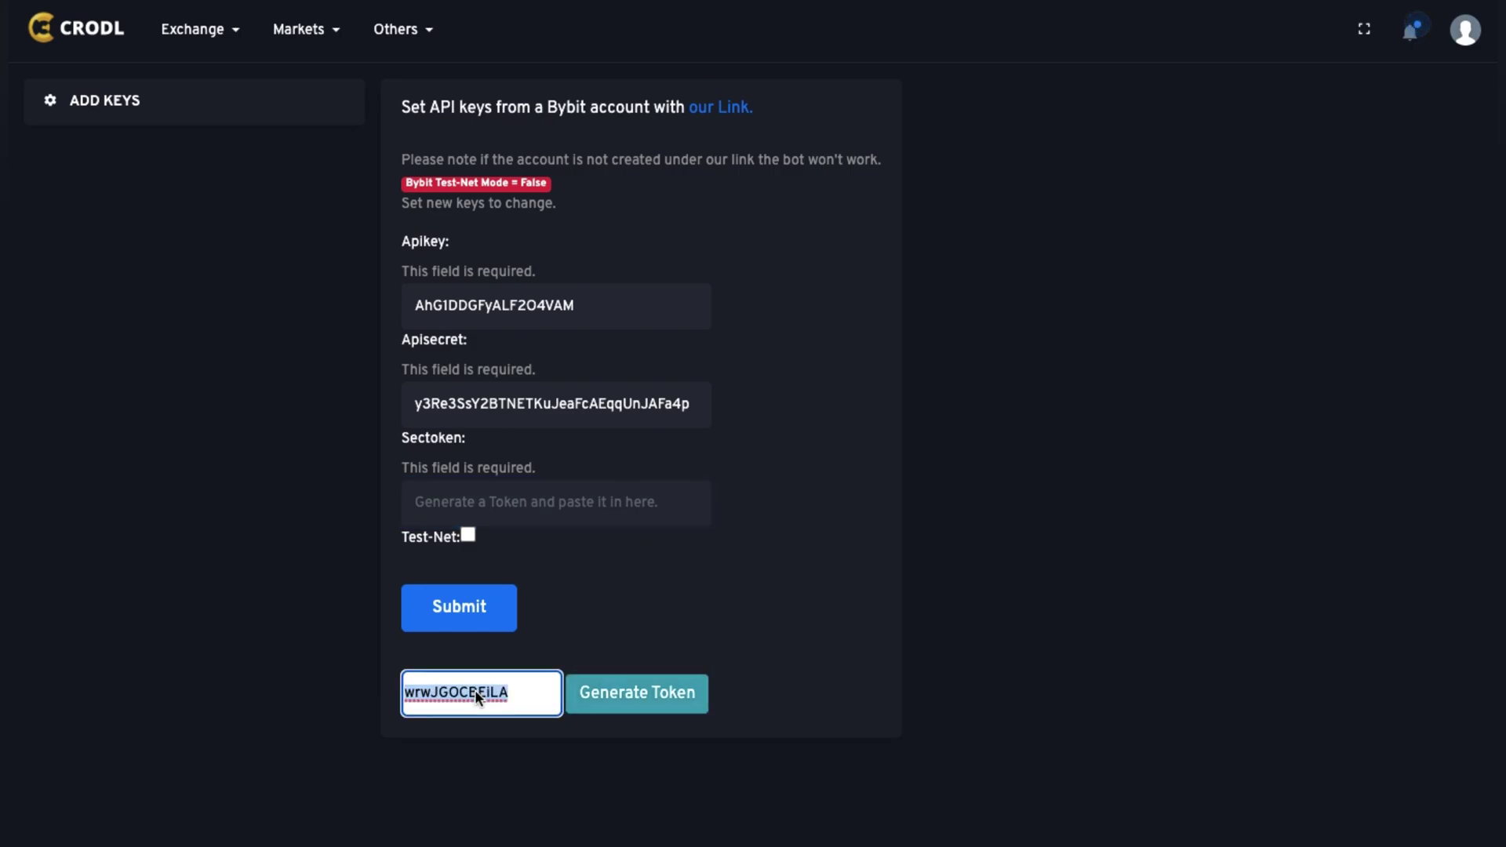
click(487, 505)
key(ctrl+v)
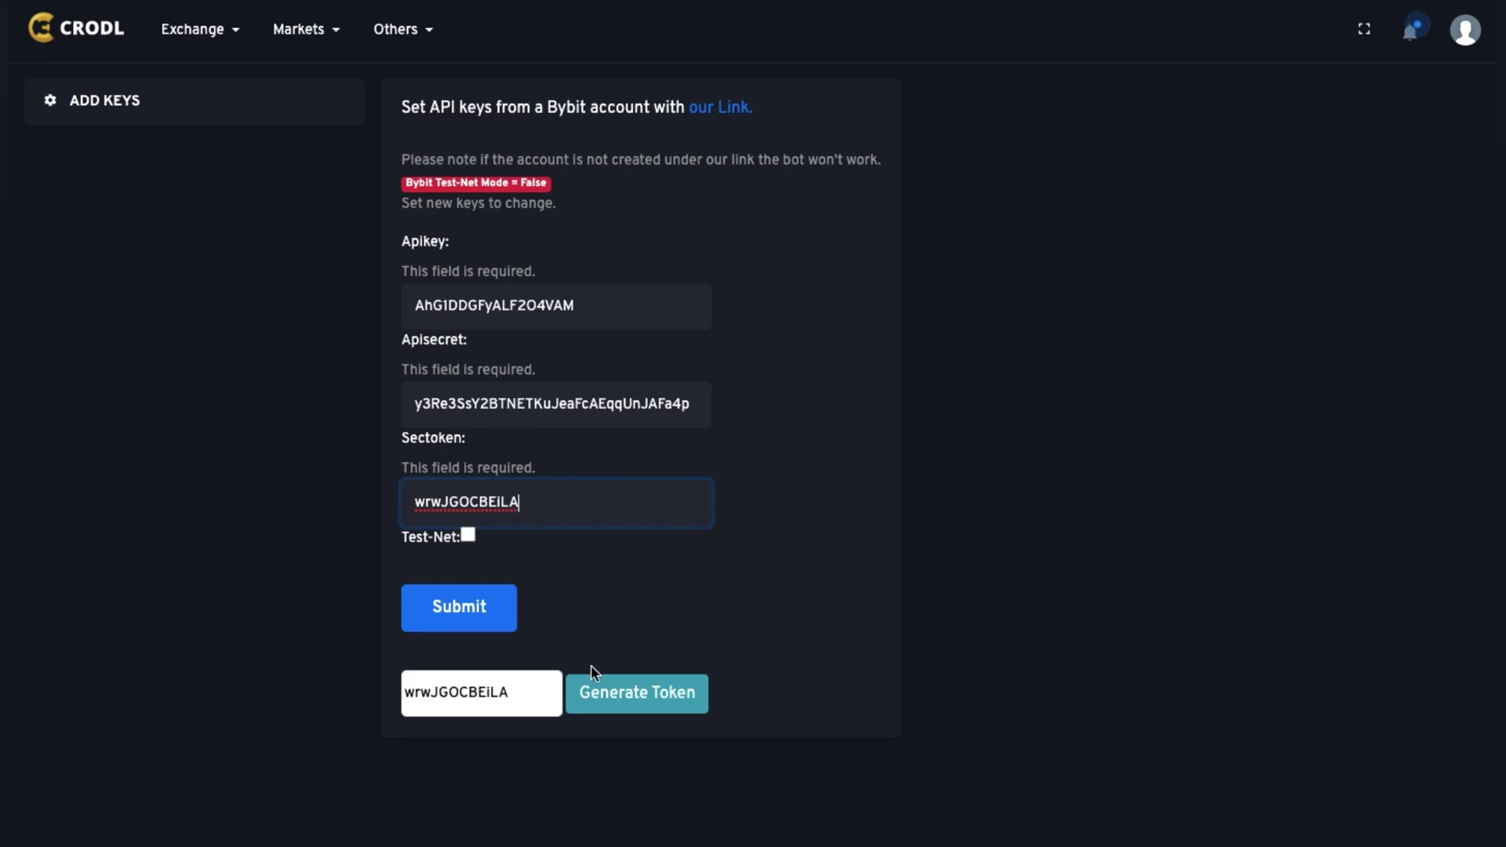
Step: Replace Sectoken with a freshly generated token and submit the Bybit API keys
click(607, 693)
double_click(504, 696)
key(ctrl+c)
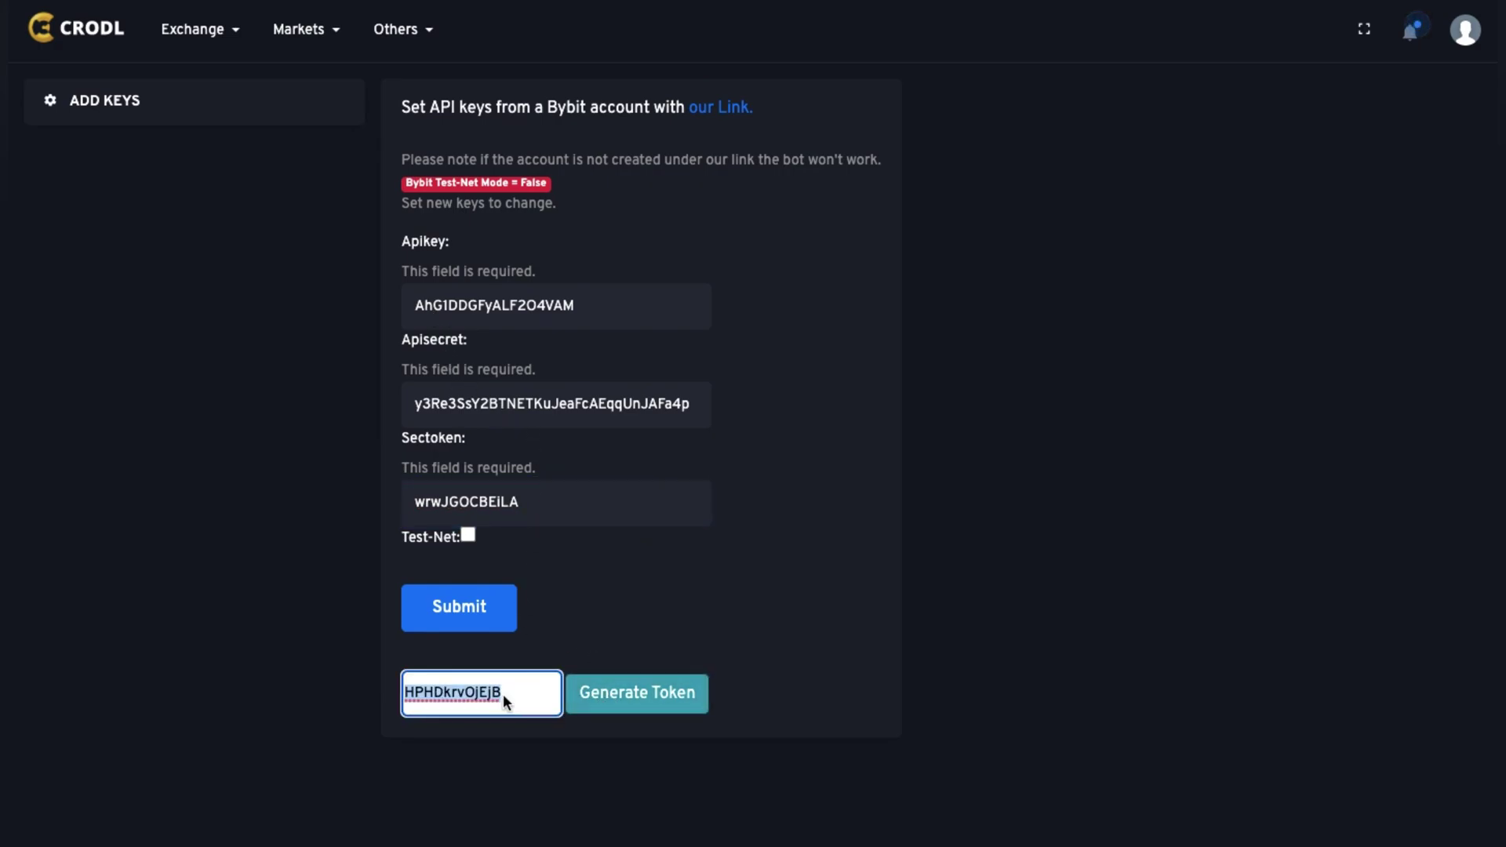
double_click(467, 505)
key(ctrl+v)
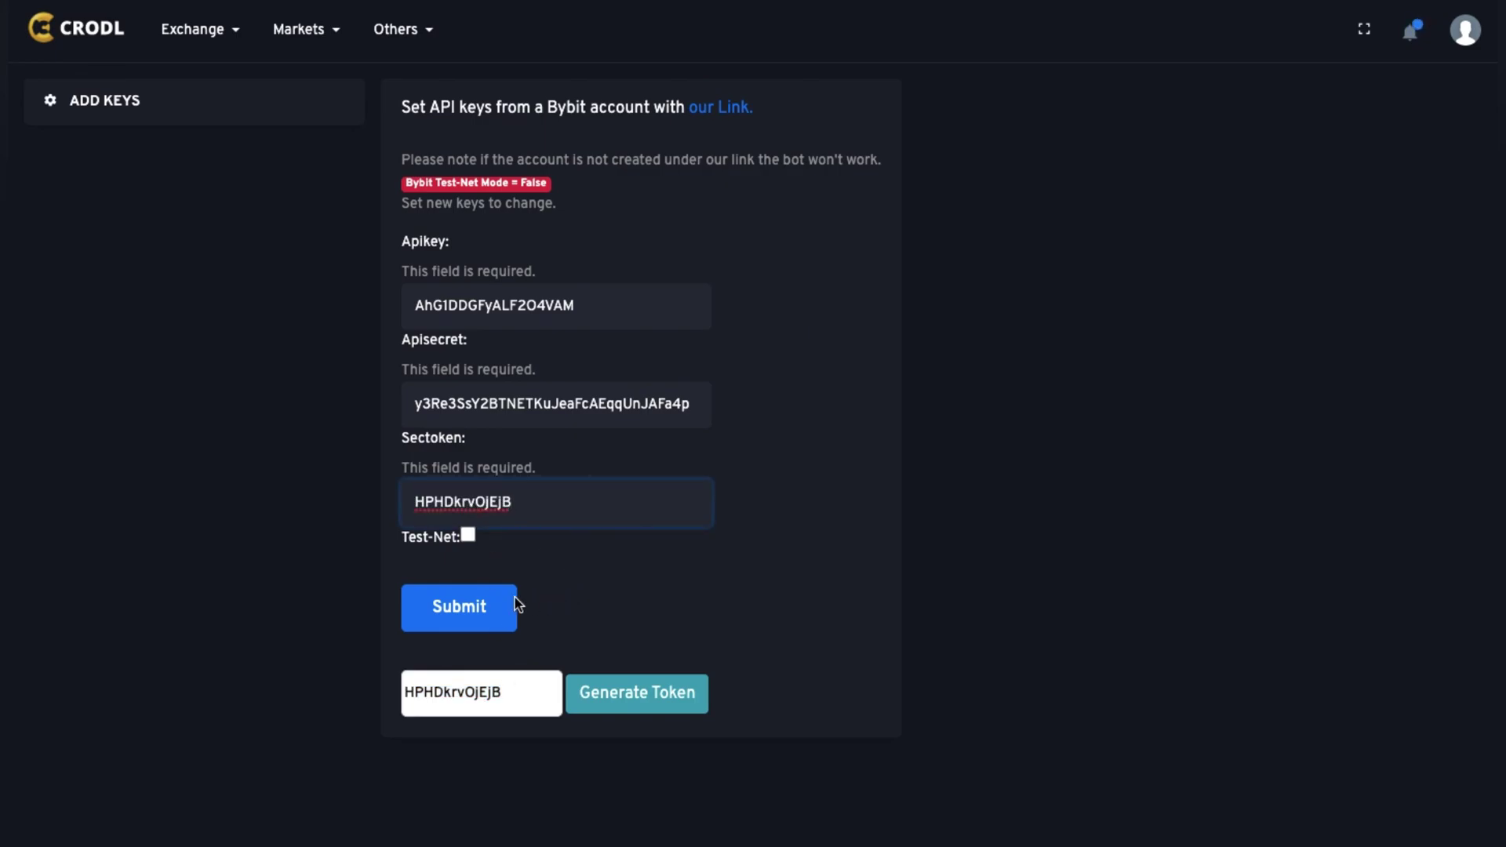
click(467, 535)
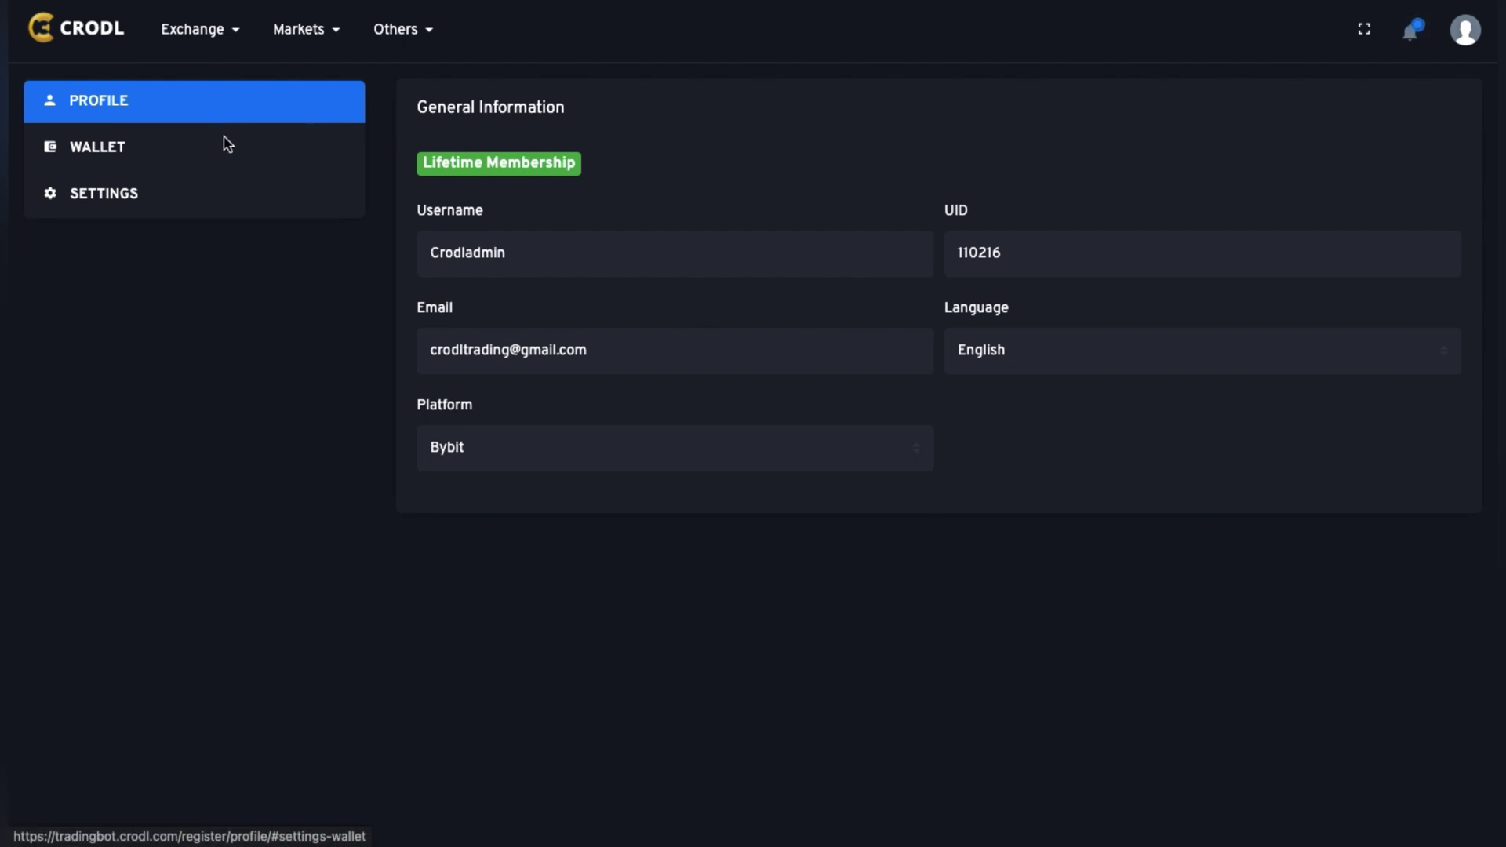
Step: Check the wallet's coin balances, then go to the Exchange > Trading / Bot Query Builder
click(102, 153)
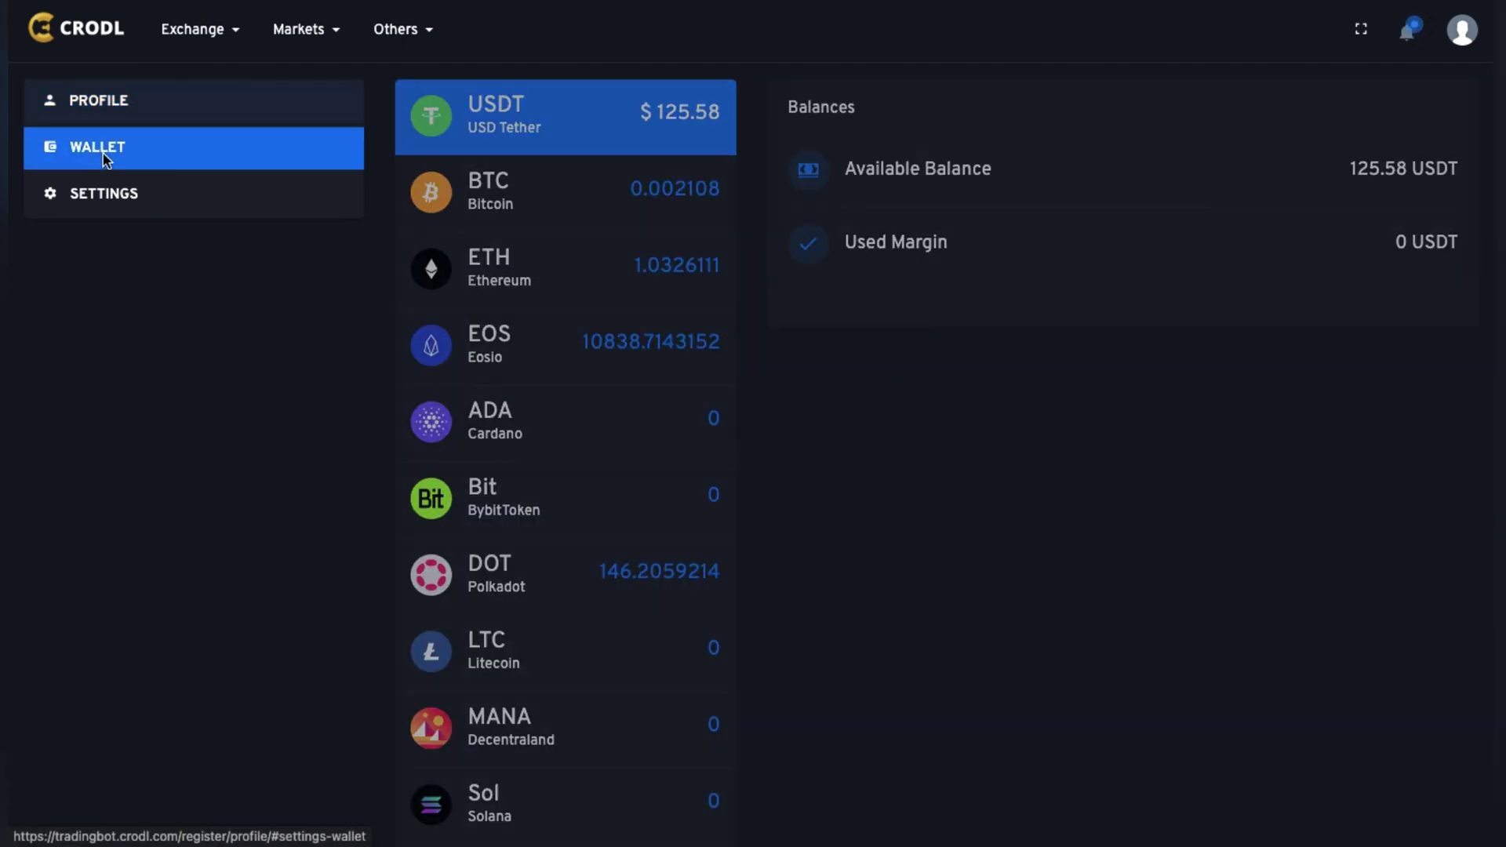
scroll(717, 440, down, 1)
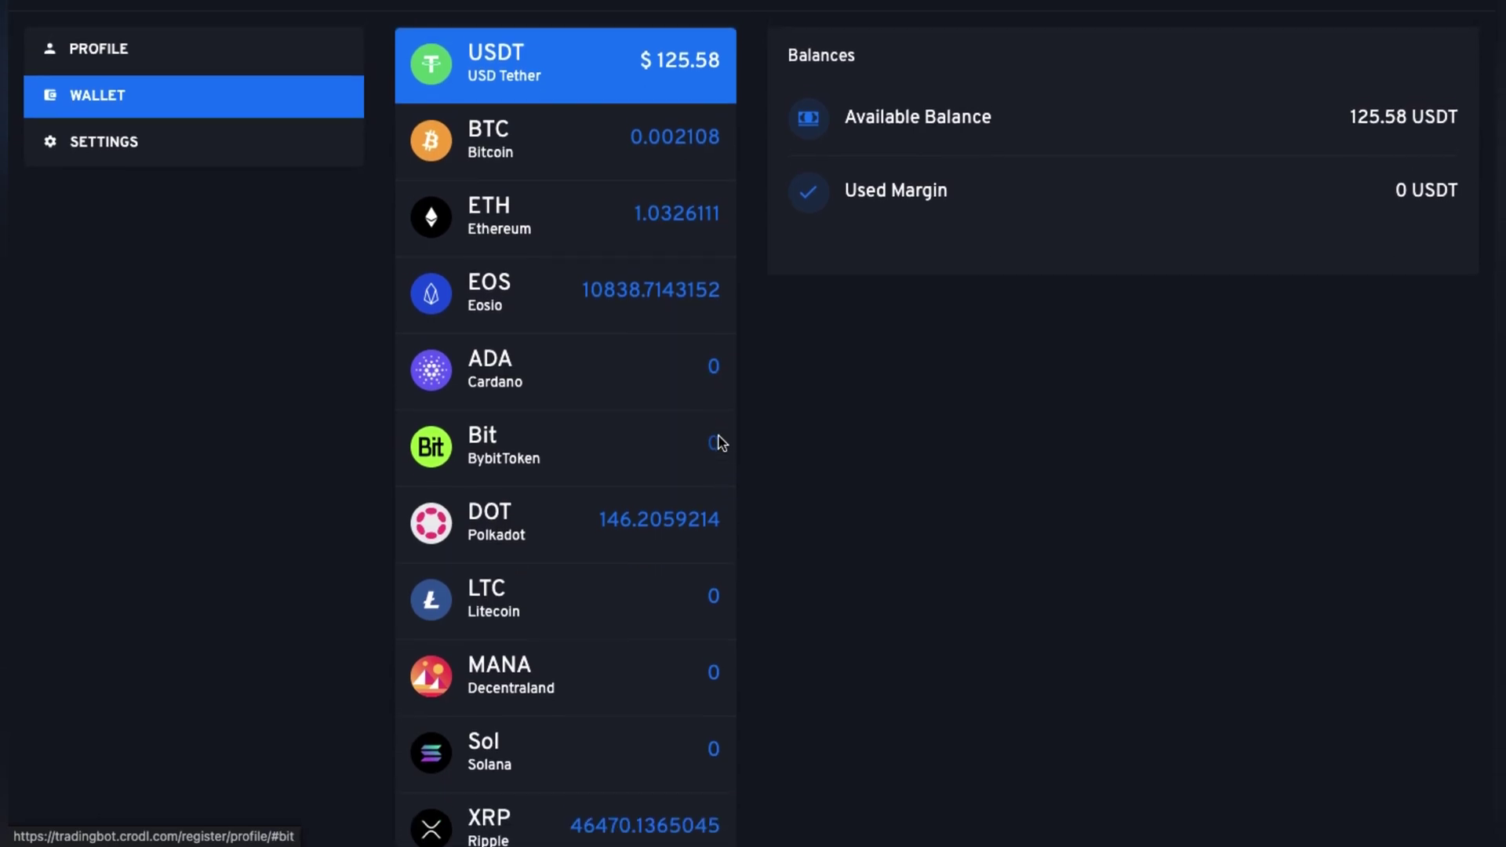
scroll(686, 365, up, 1)
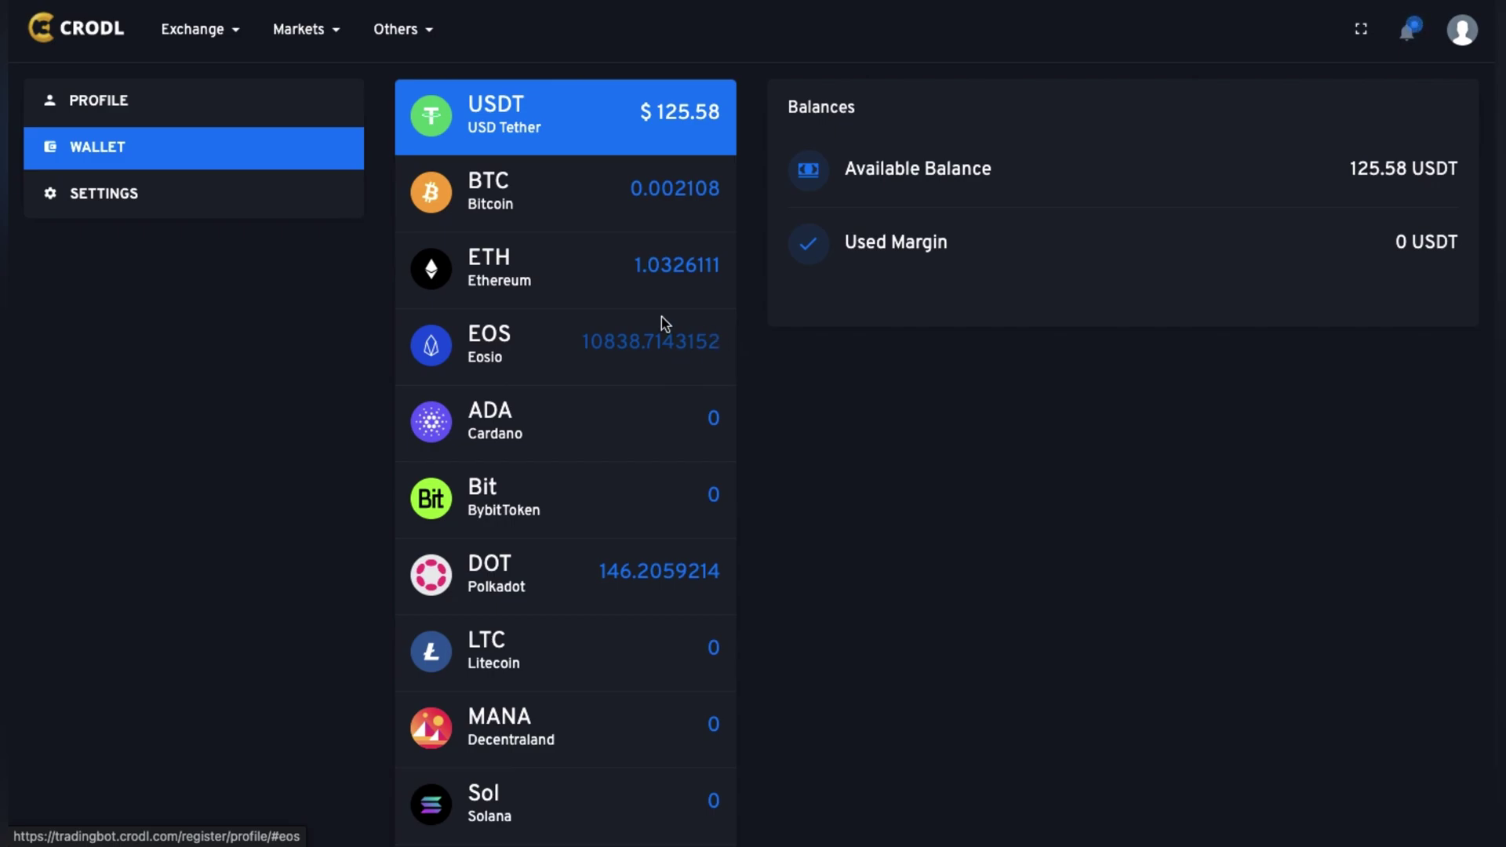
click(182, 38)
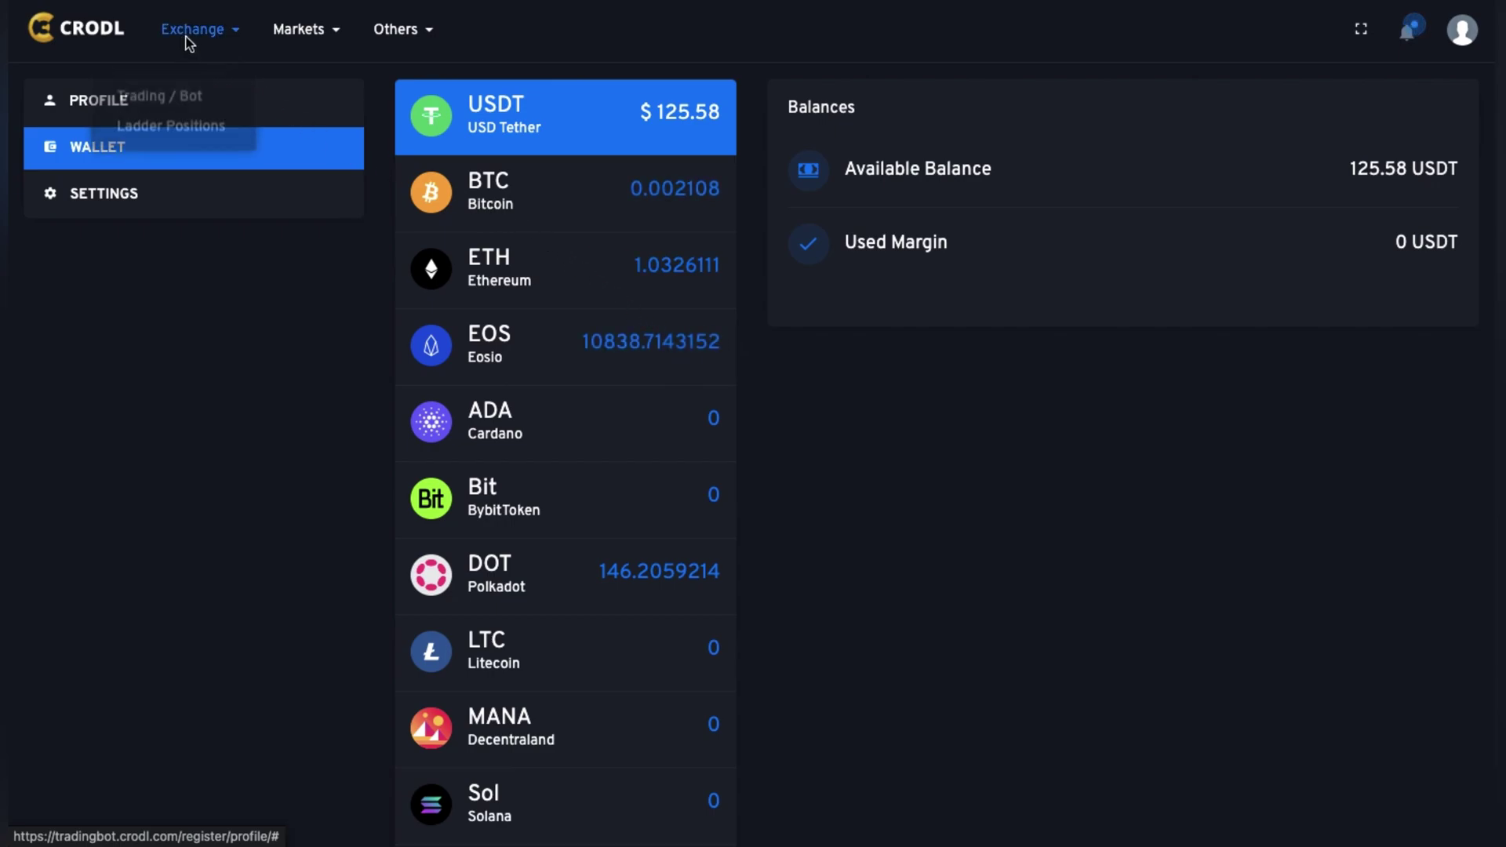
click(157, 86)
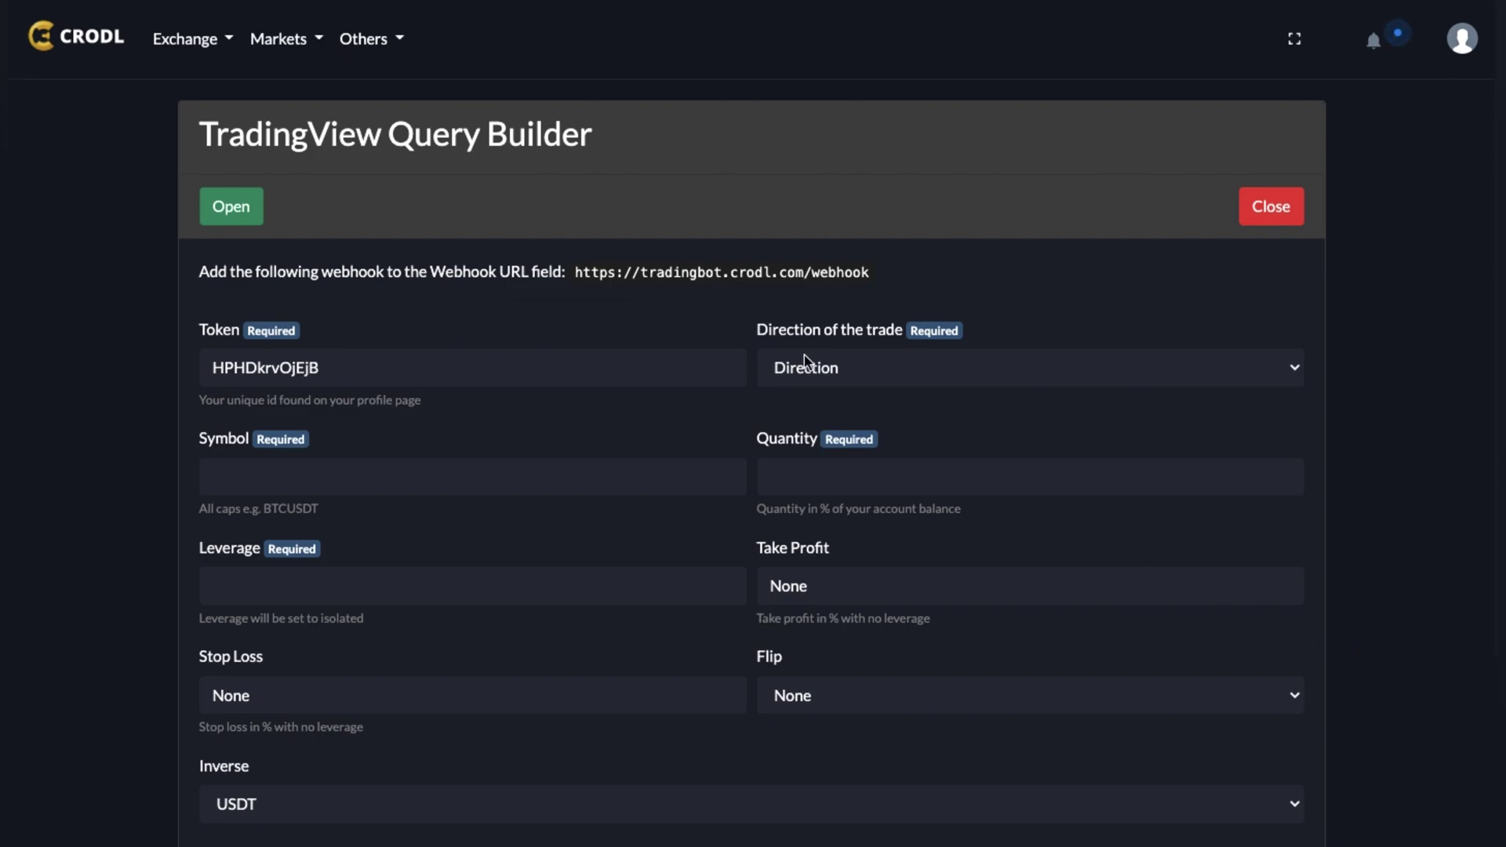
Step: Place the Query Builder beside the Bybit BTCUSDT 30-minute chart and order book
click(217, 43)
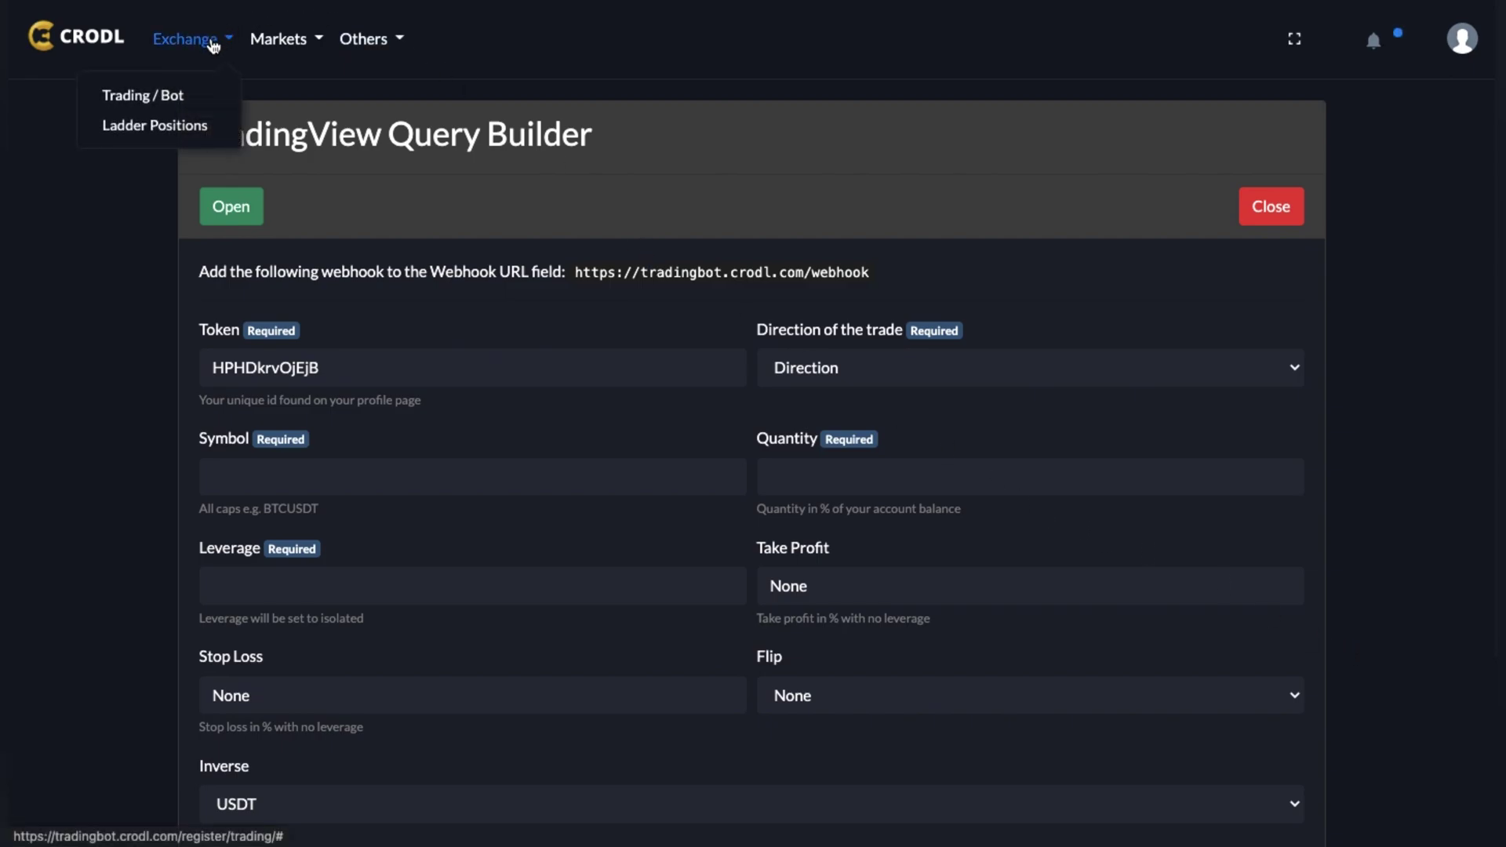
click(125, 200)
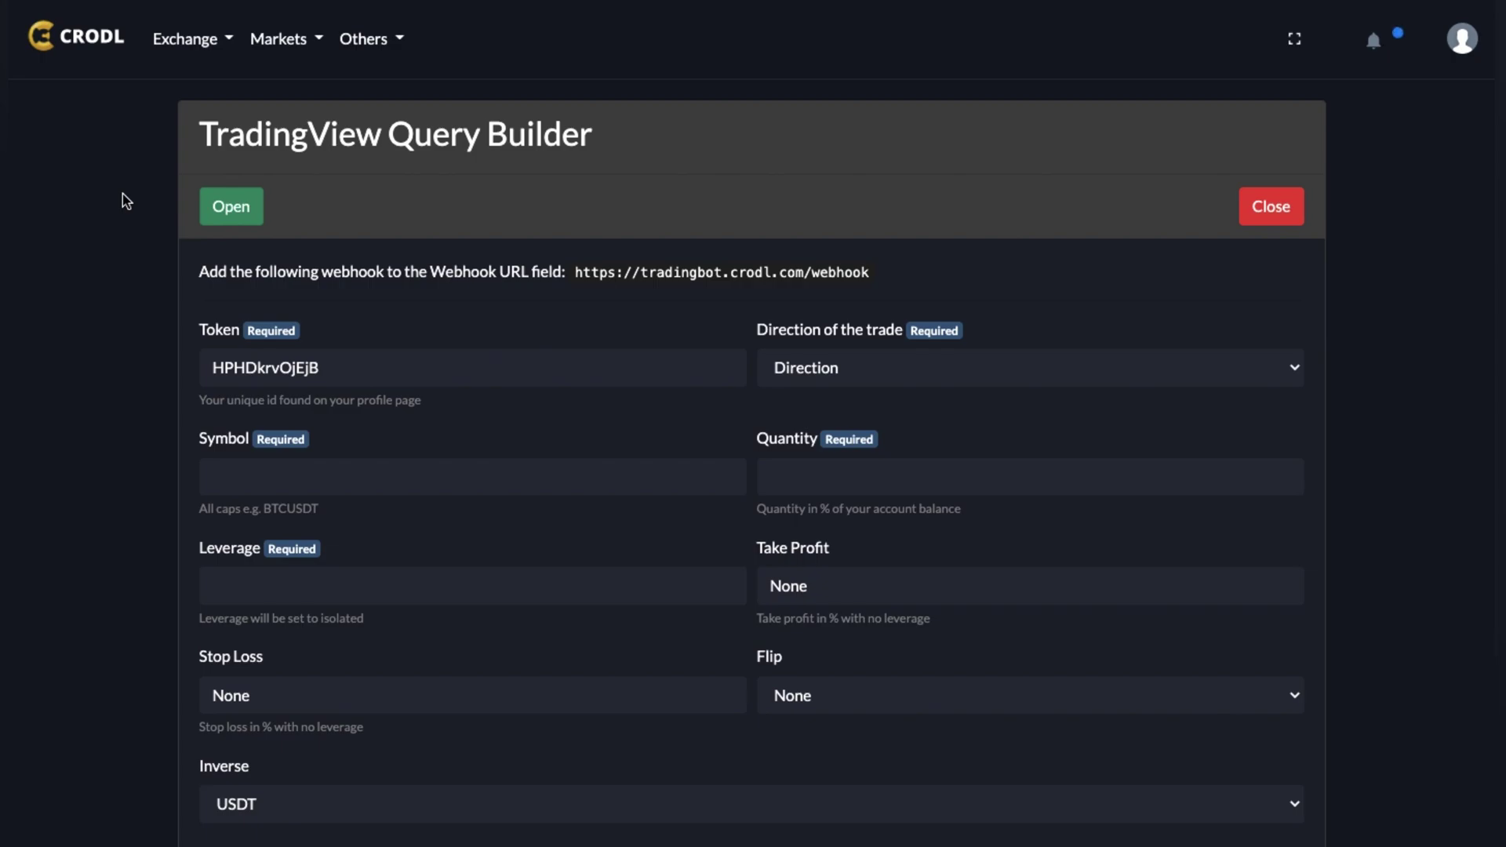
scroll(152, 265, down, 1)
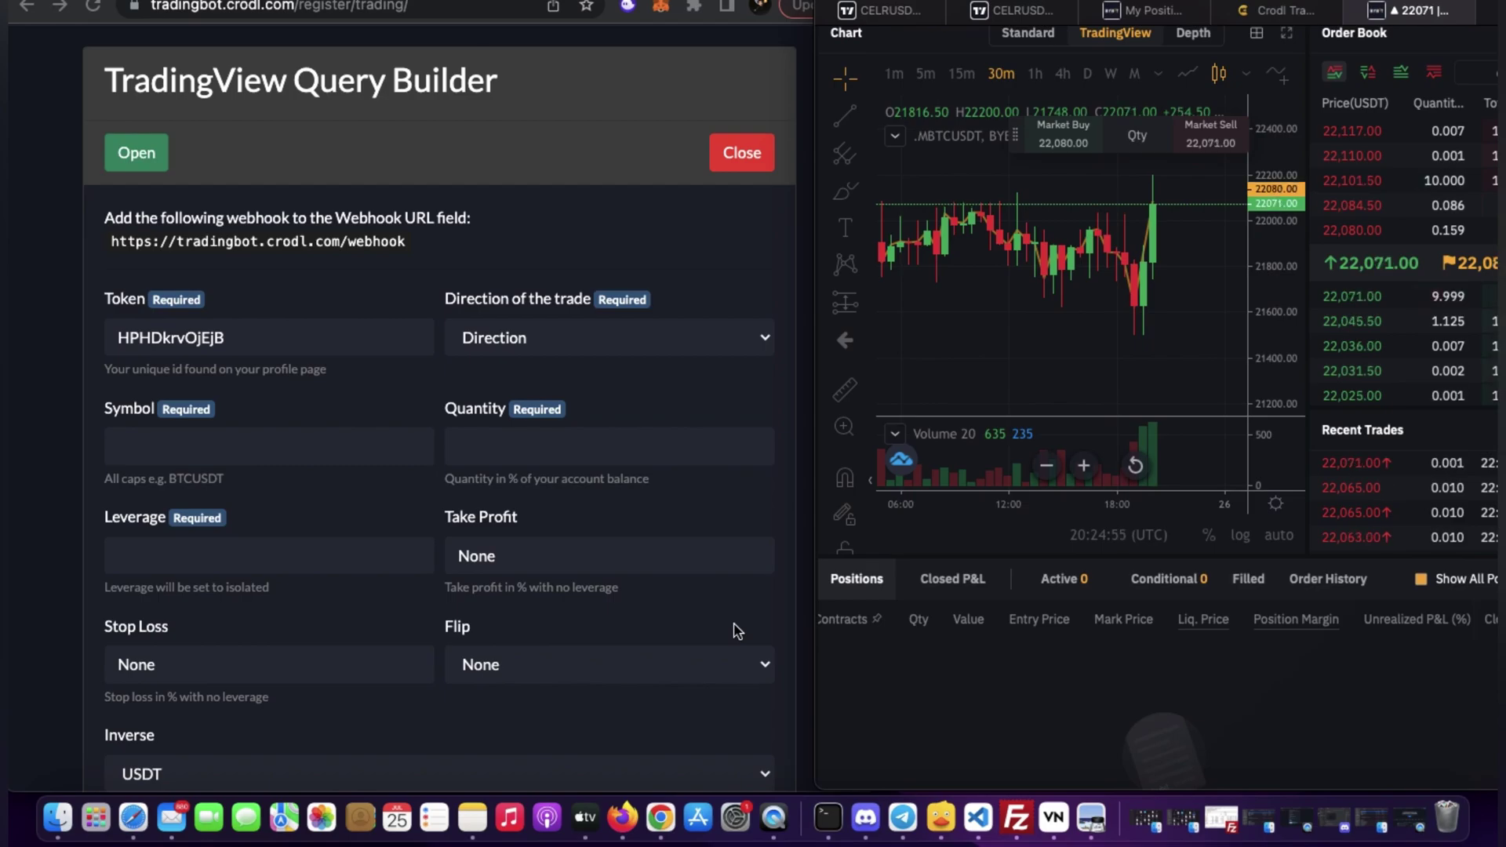
Step: Set the open-trade direction to Buy, symbol BTCUSDT and quantity 50
scroll(1046, 662, up, 2)
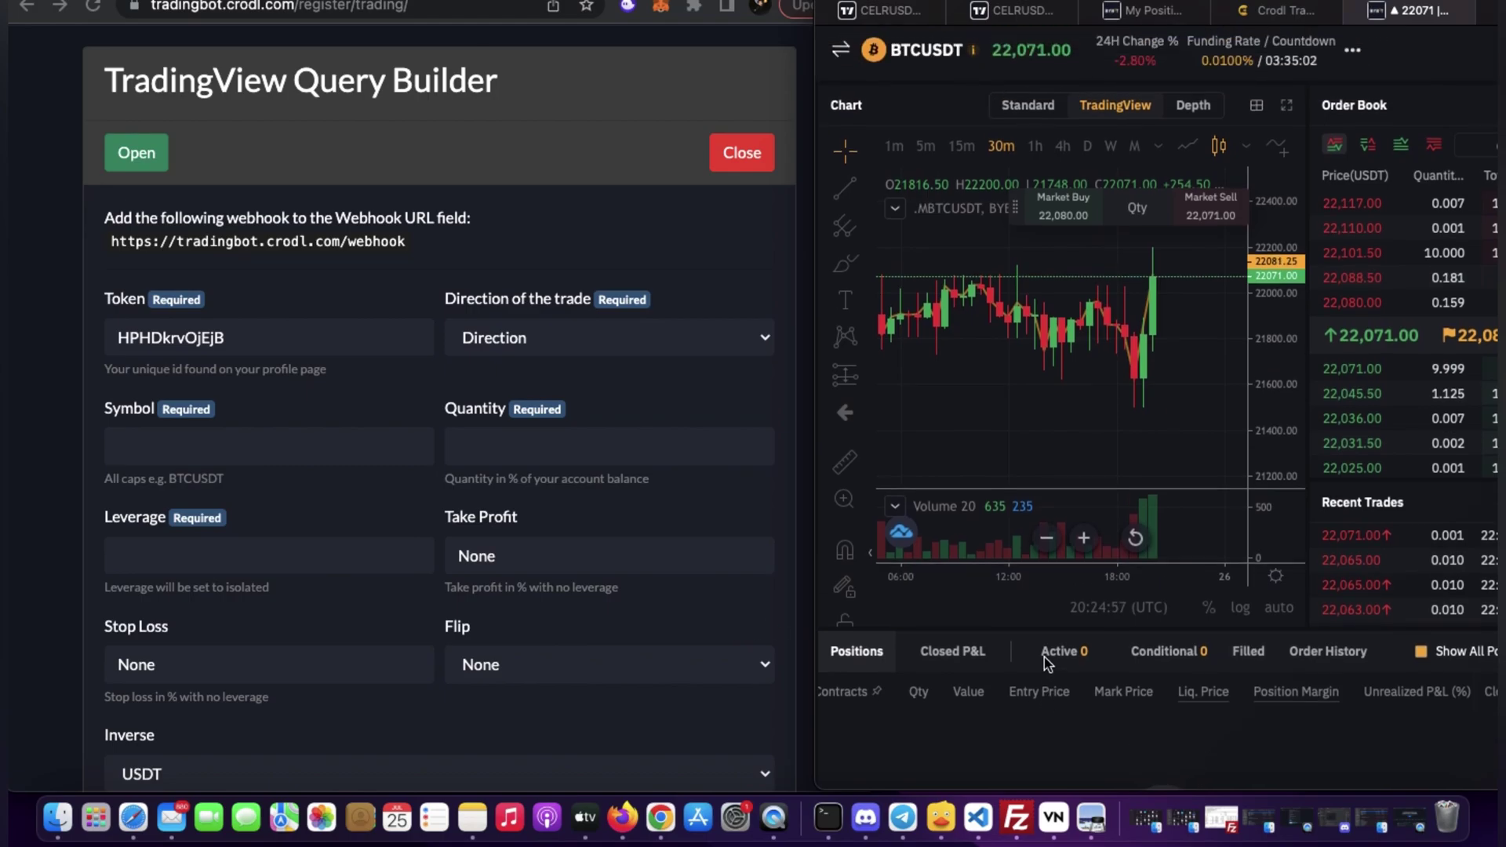
scroll(1051, 671, down, 1)
scroll(1056, 667, up, 1)
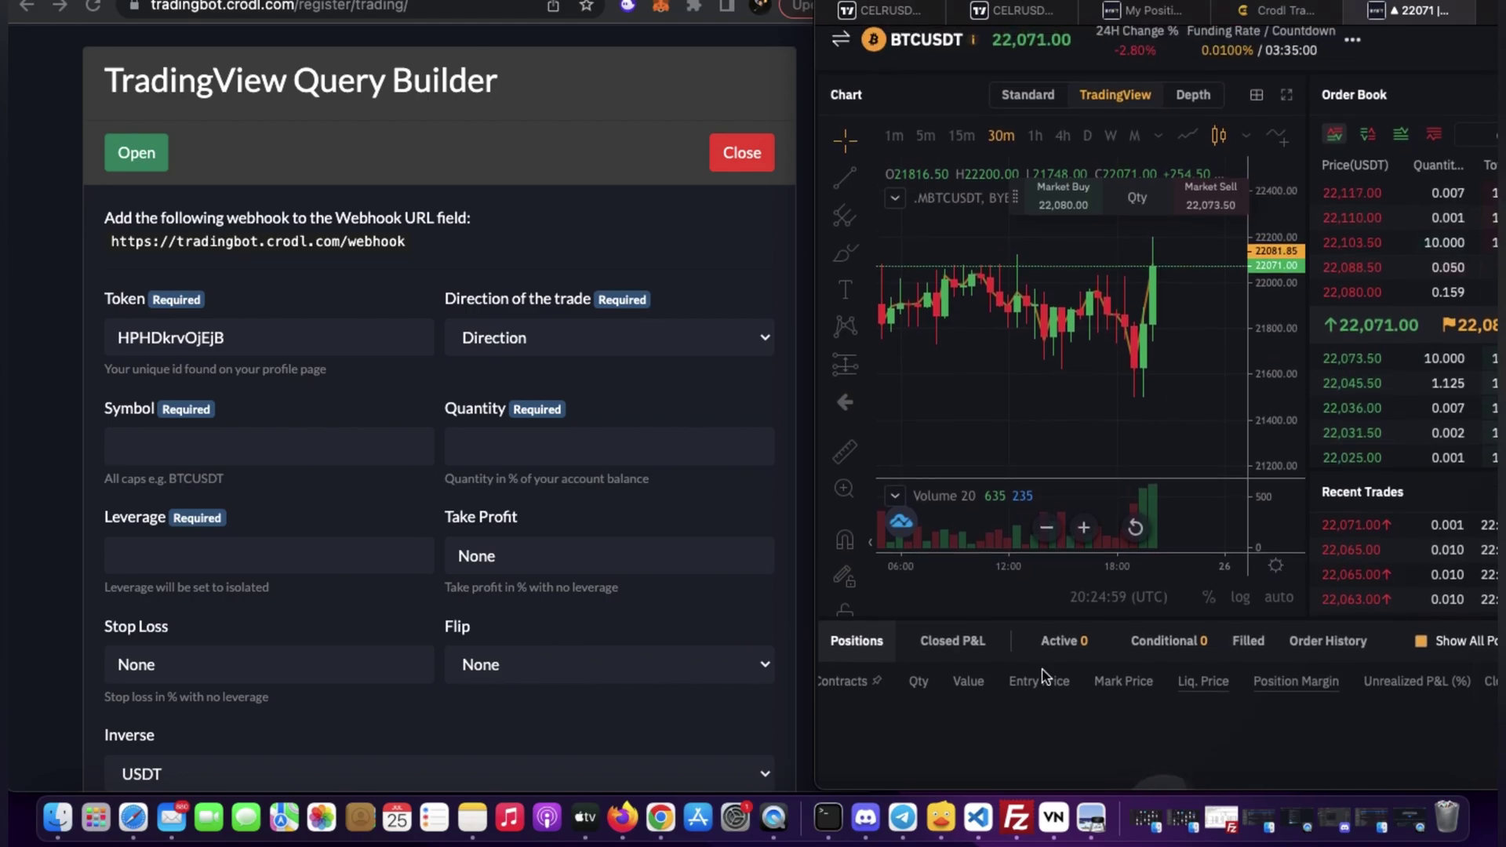
scroll(899, 449, down, 2)
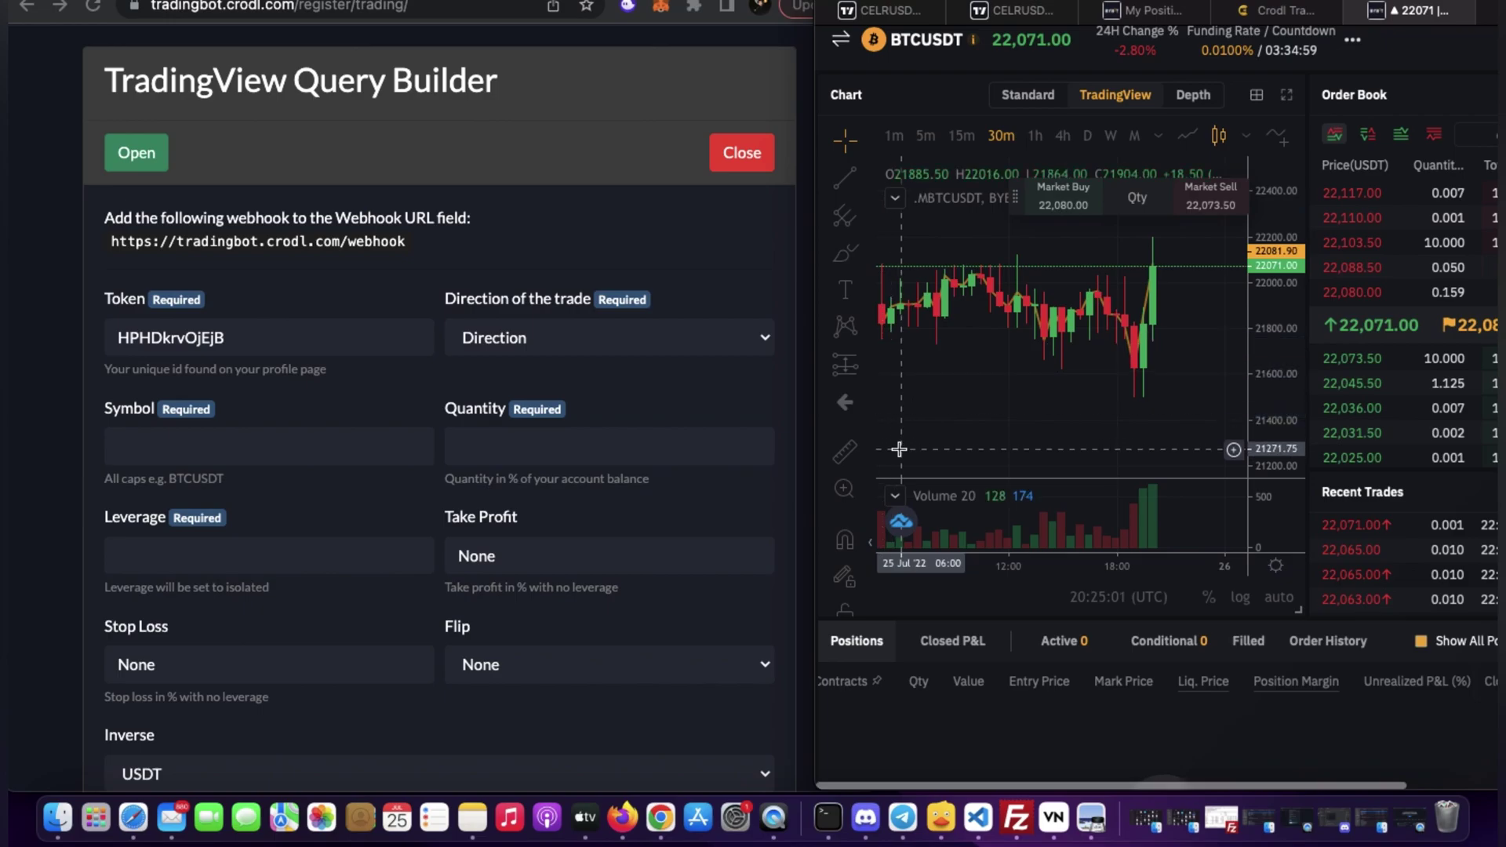
scroll(899, 448, down, 1)
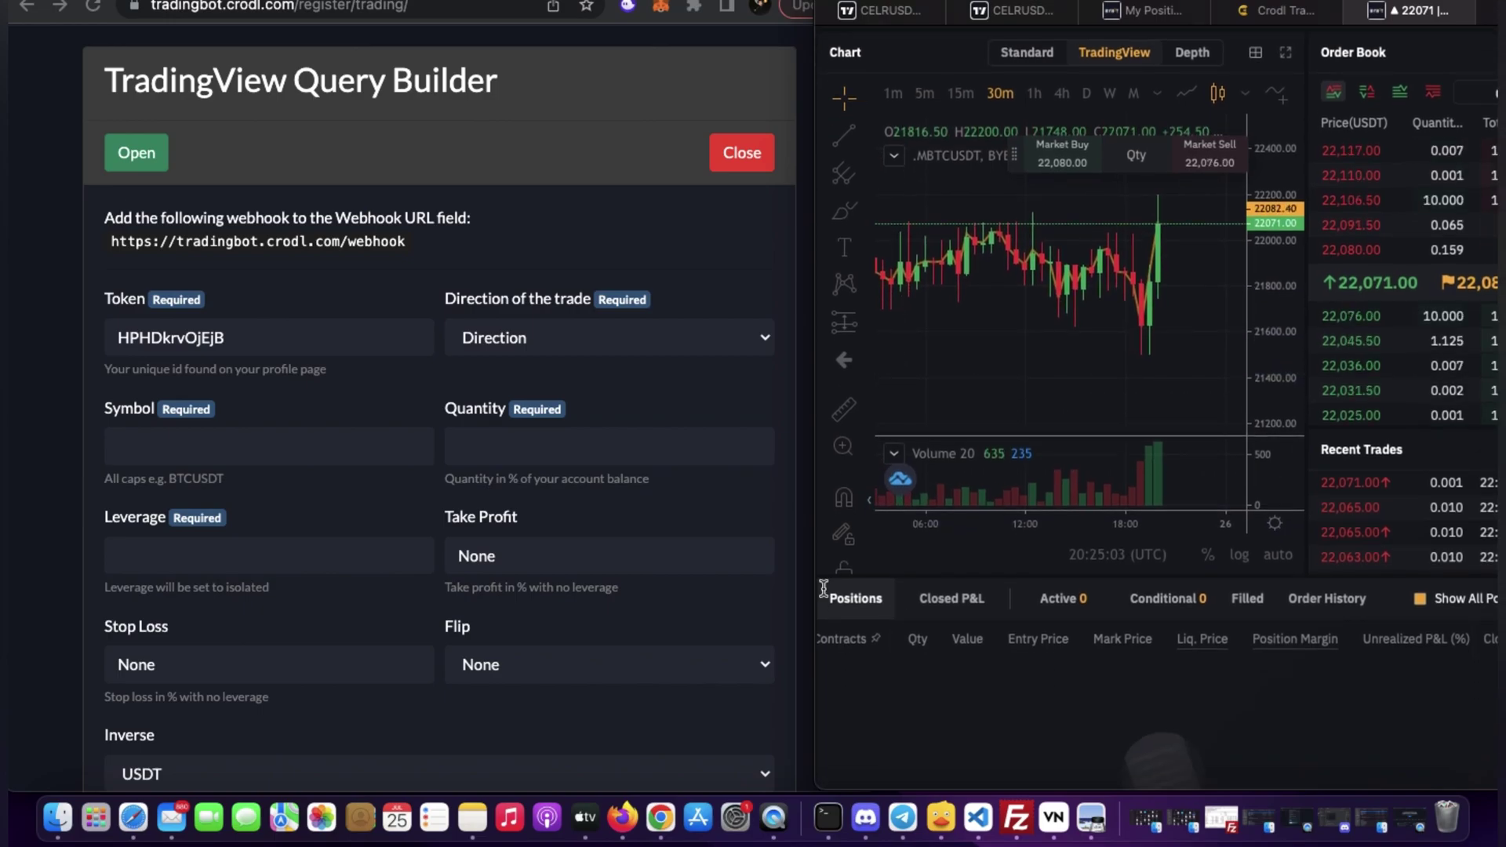
click(624, 332)
click(572, 350)
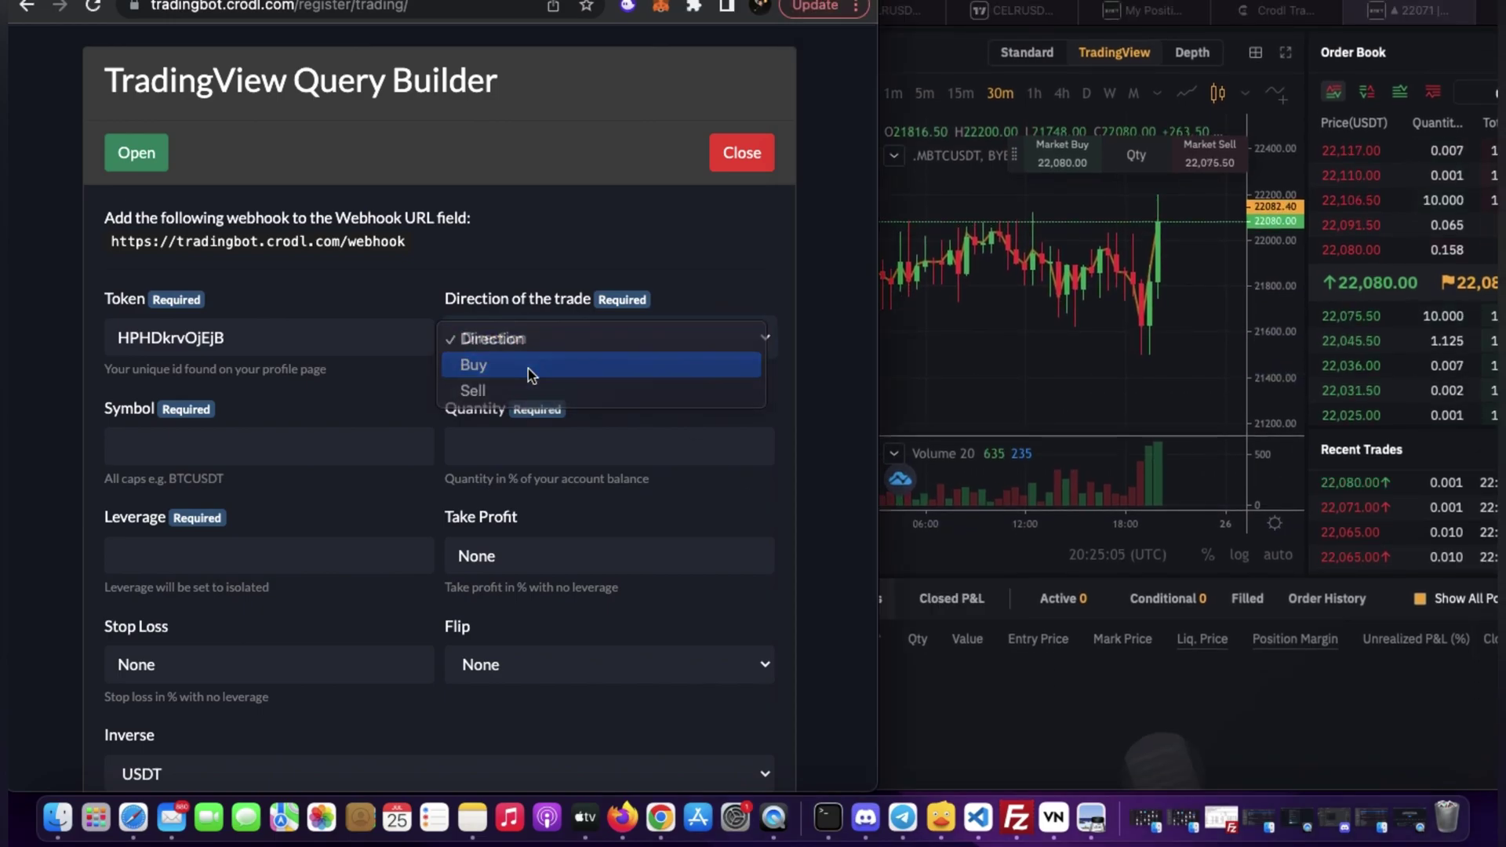
click(528, 369)
click(286, 450)
text(BTC)
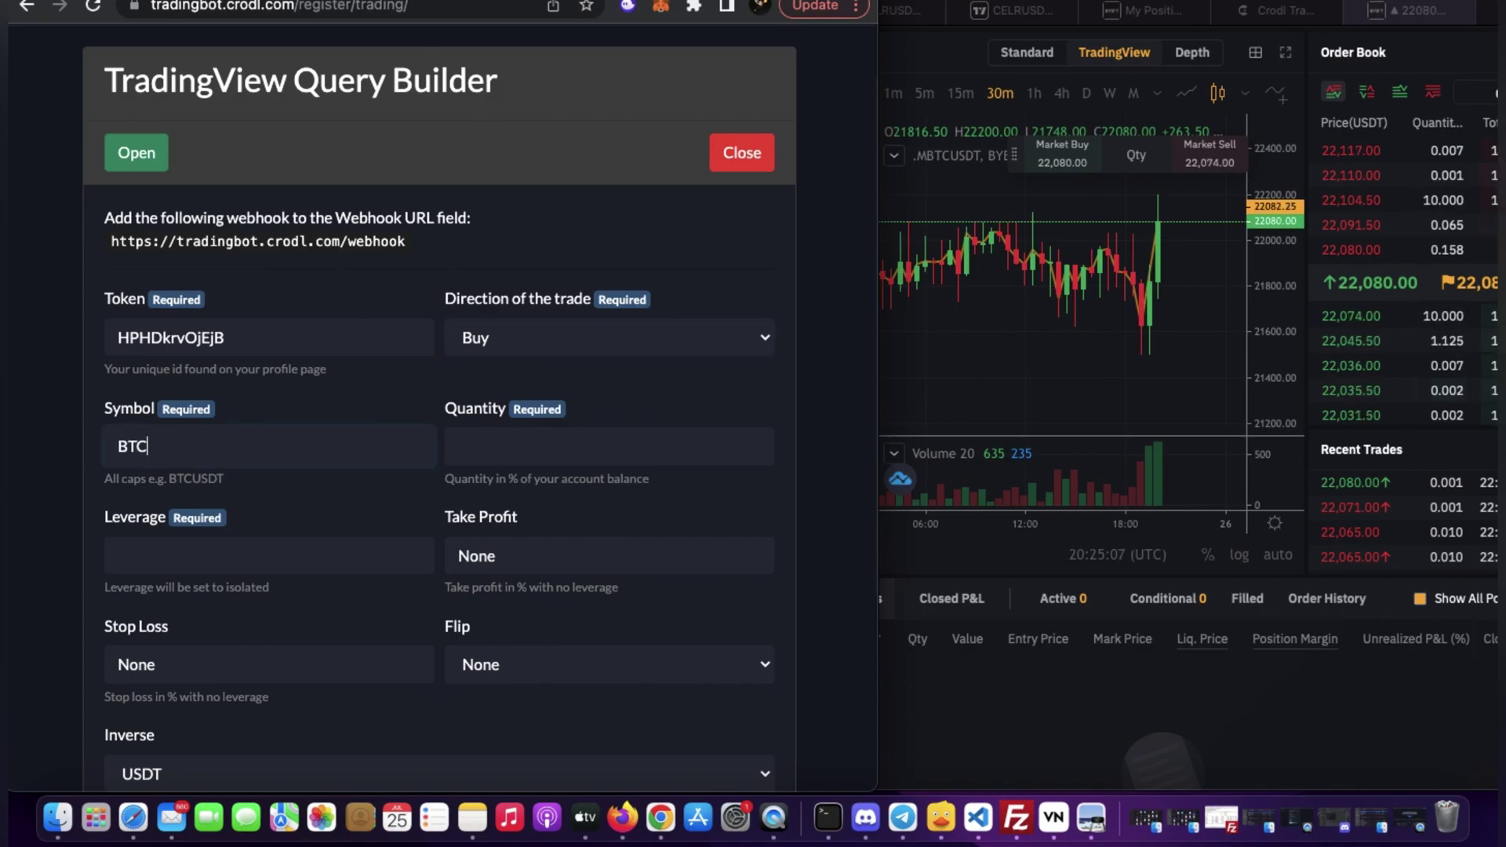
text(USDT)
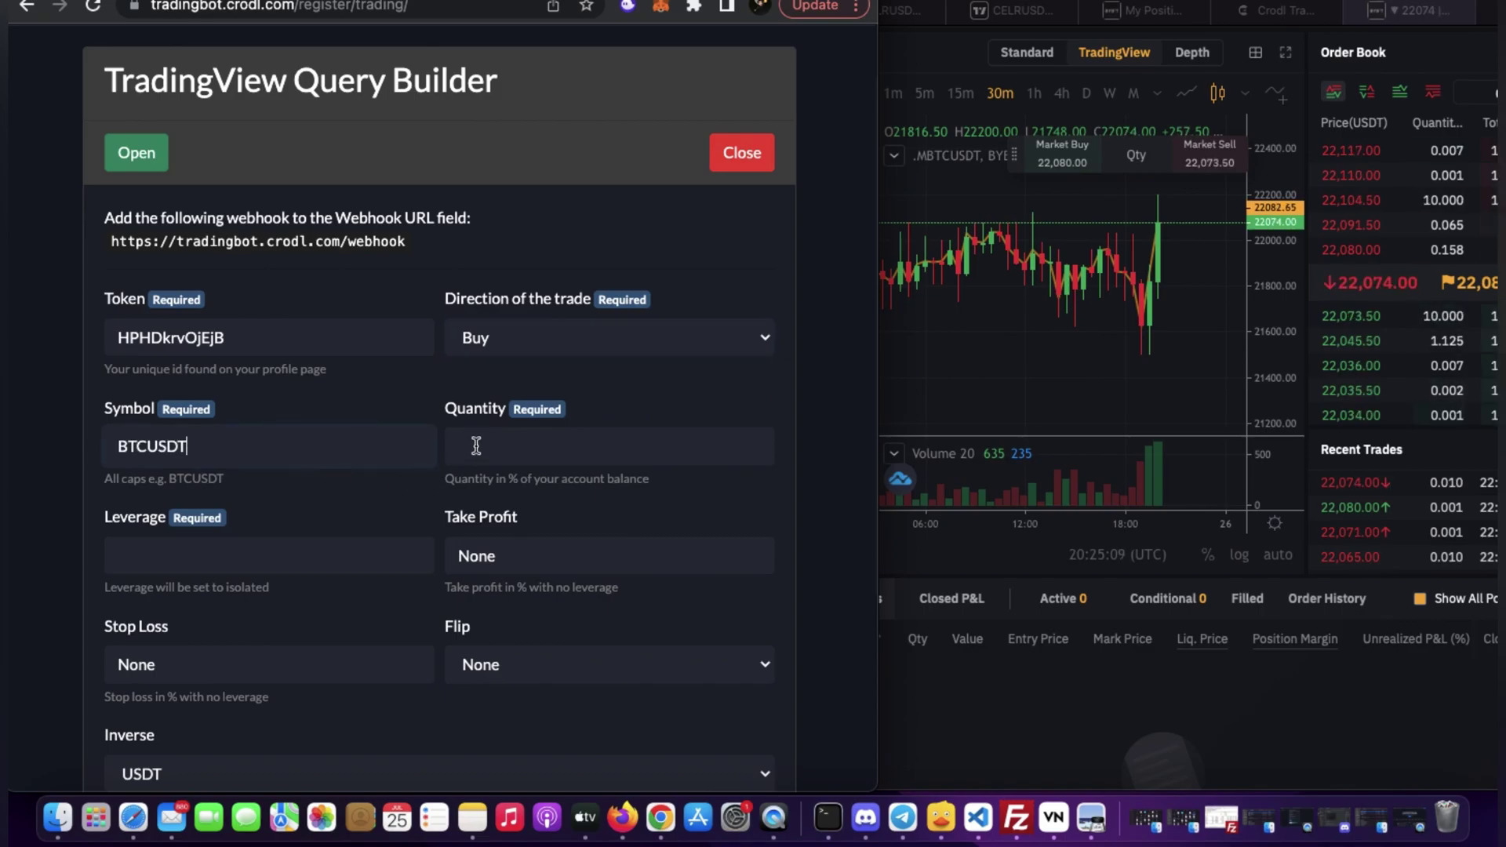
click(476, 446)
text(50)
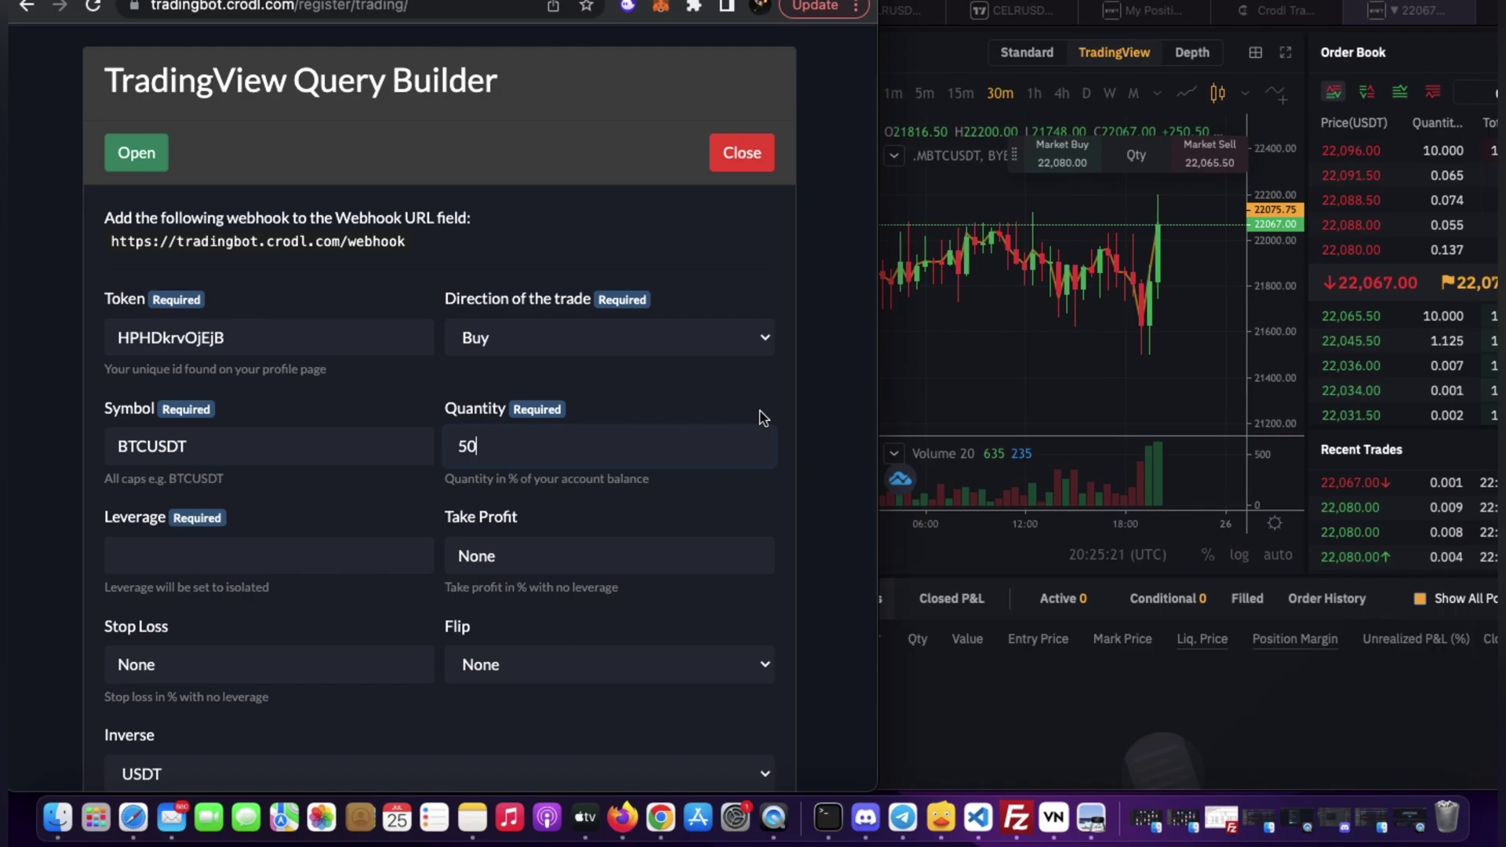
Step: Set leverage to 10 and change Take Profit from None to 1
click(289, 567)
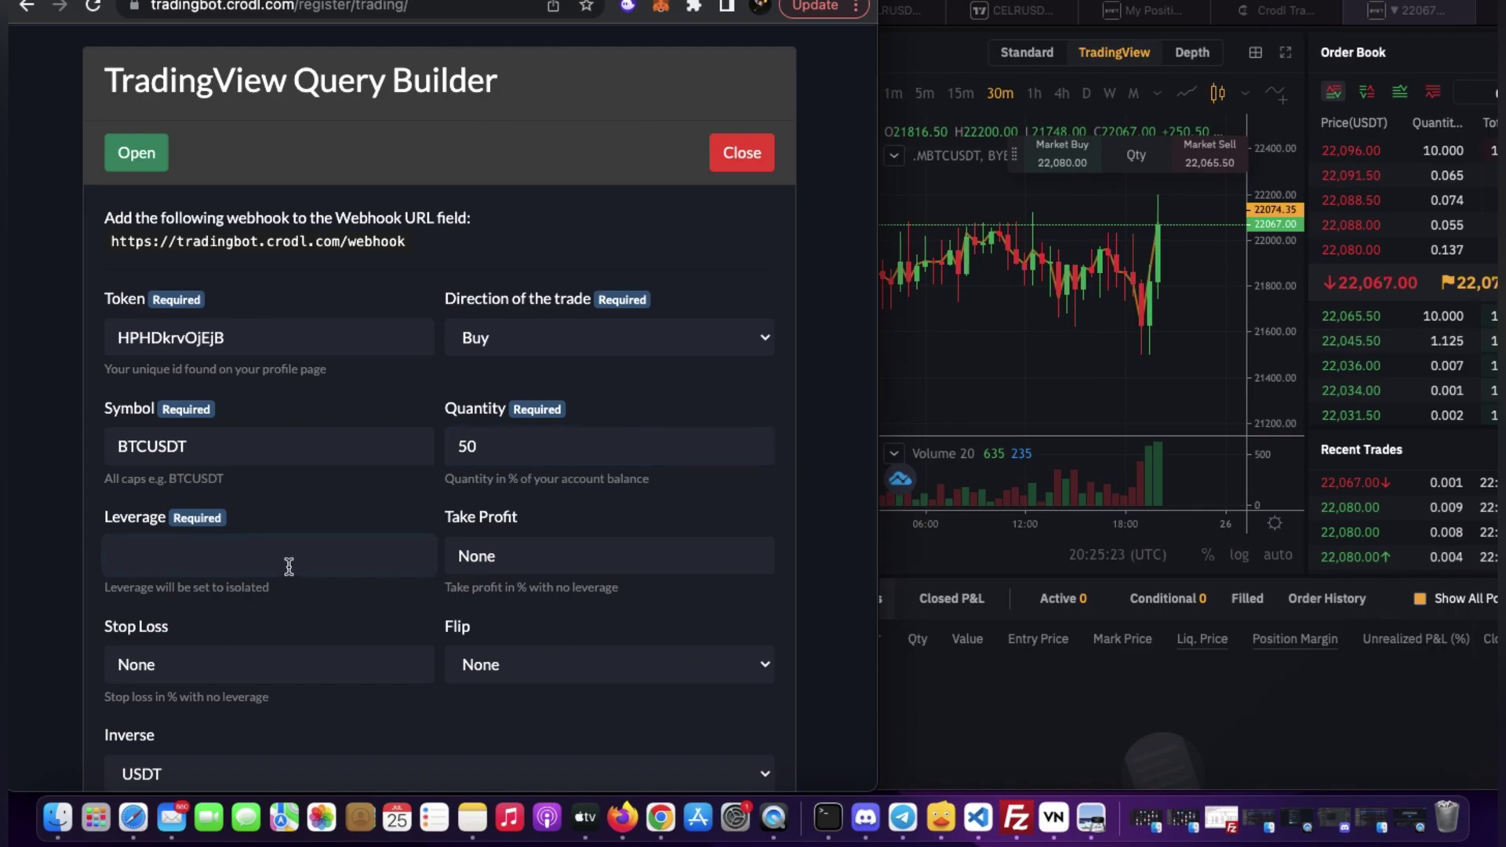
text(10)
scroll(318, 628, down, 2)
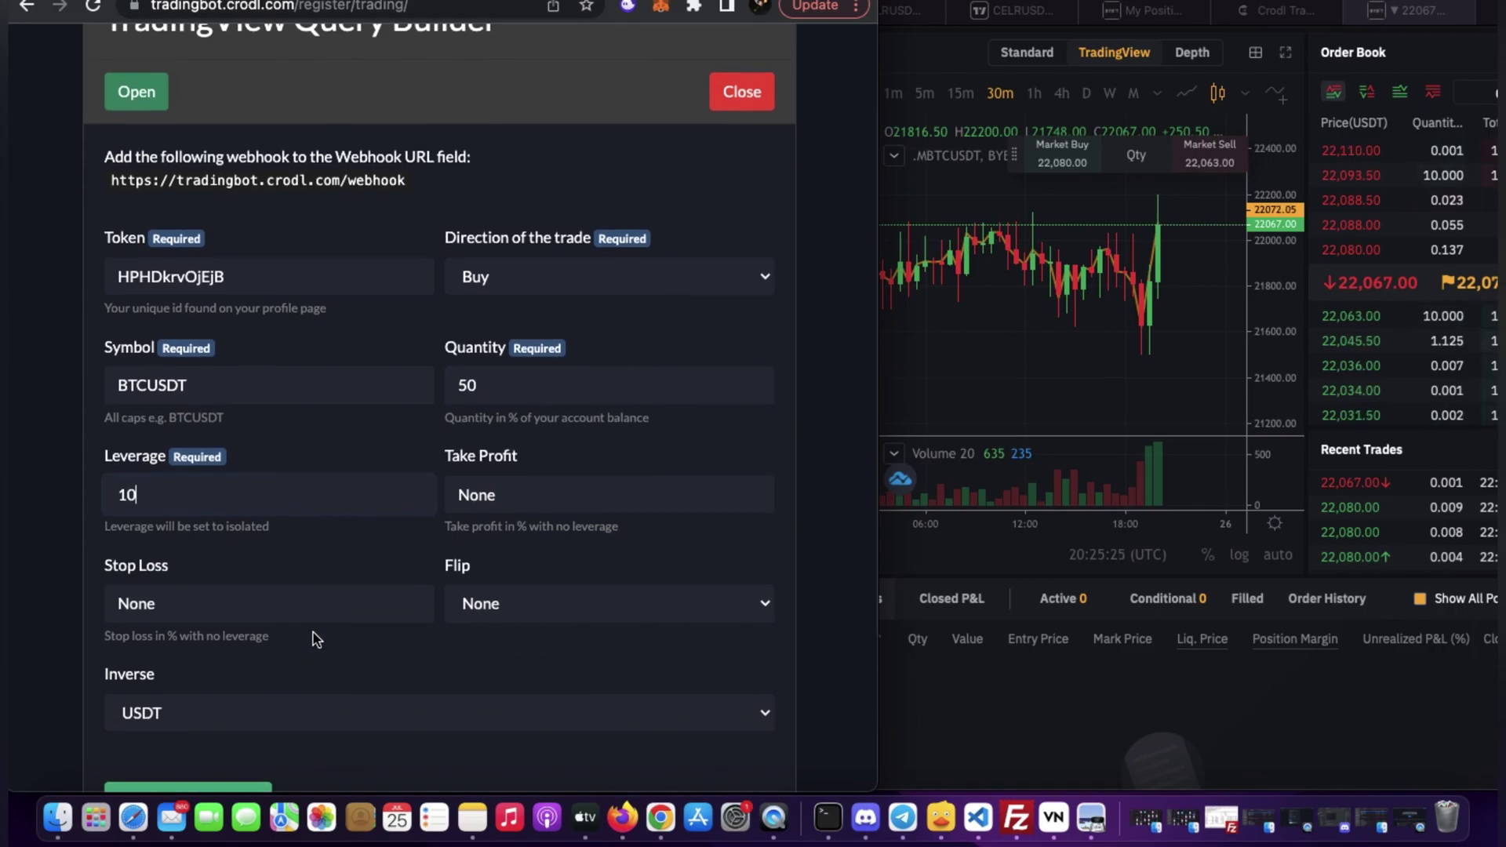
double_click(486, 487)
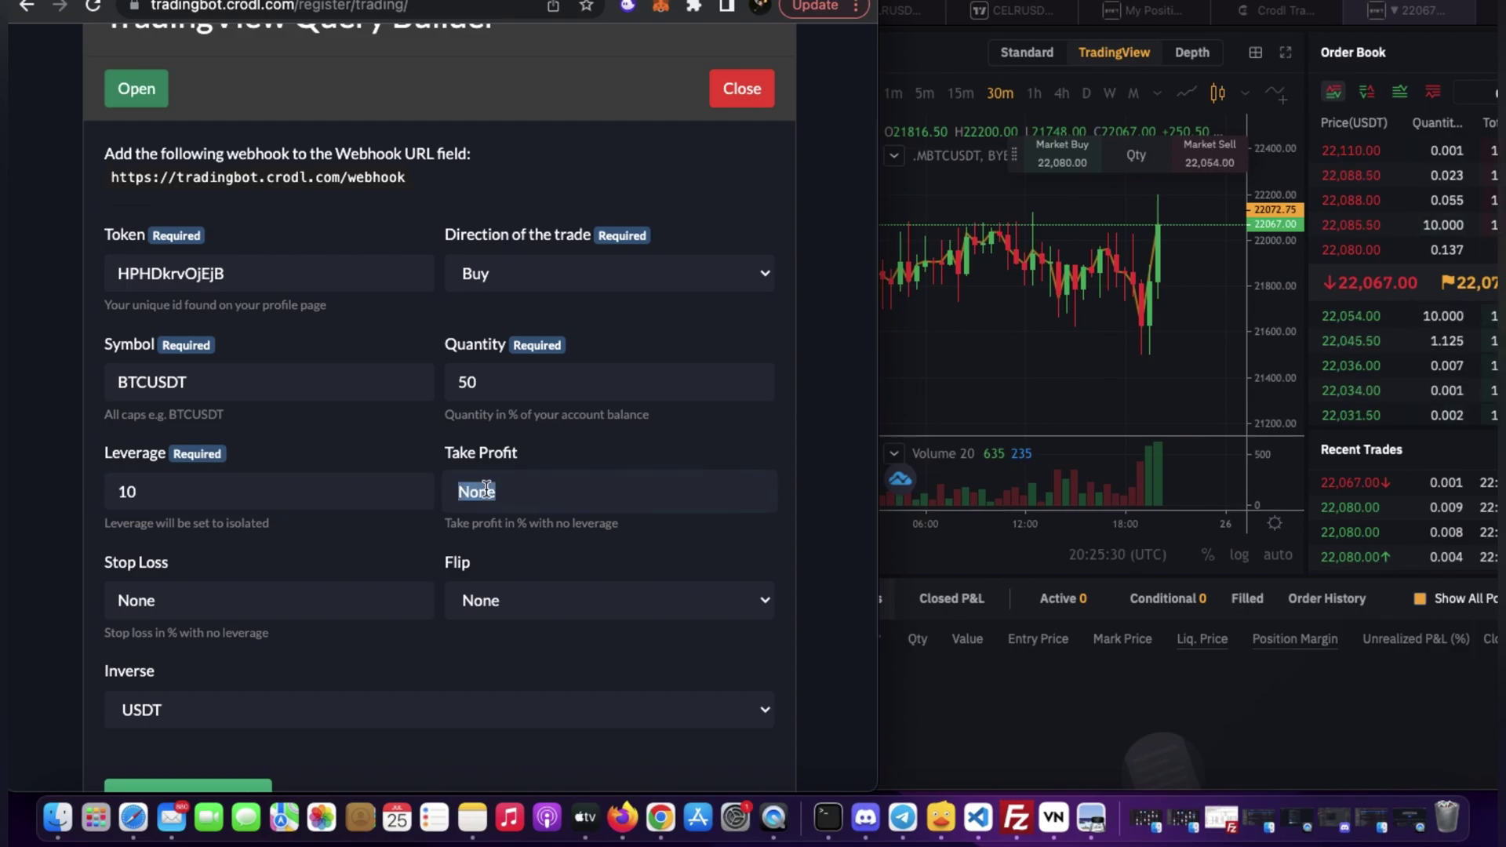
text(1)
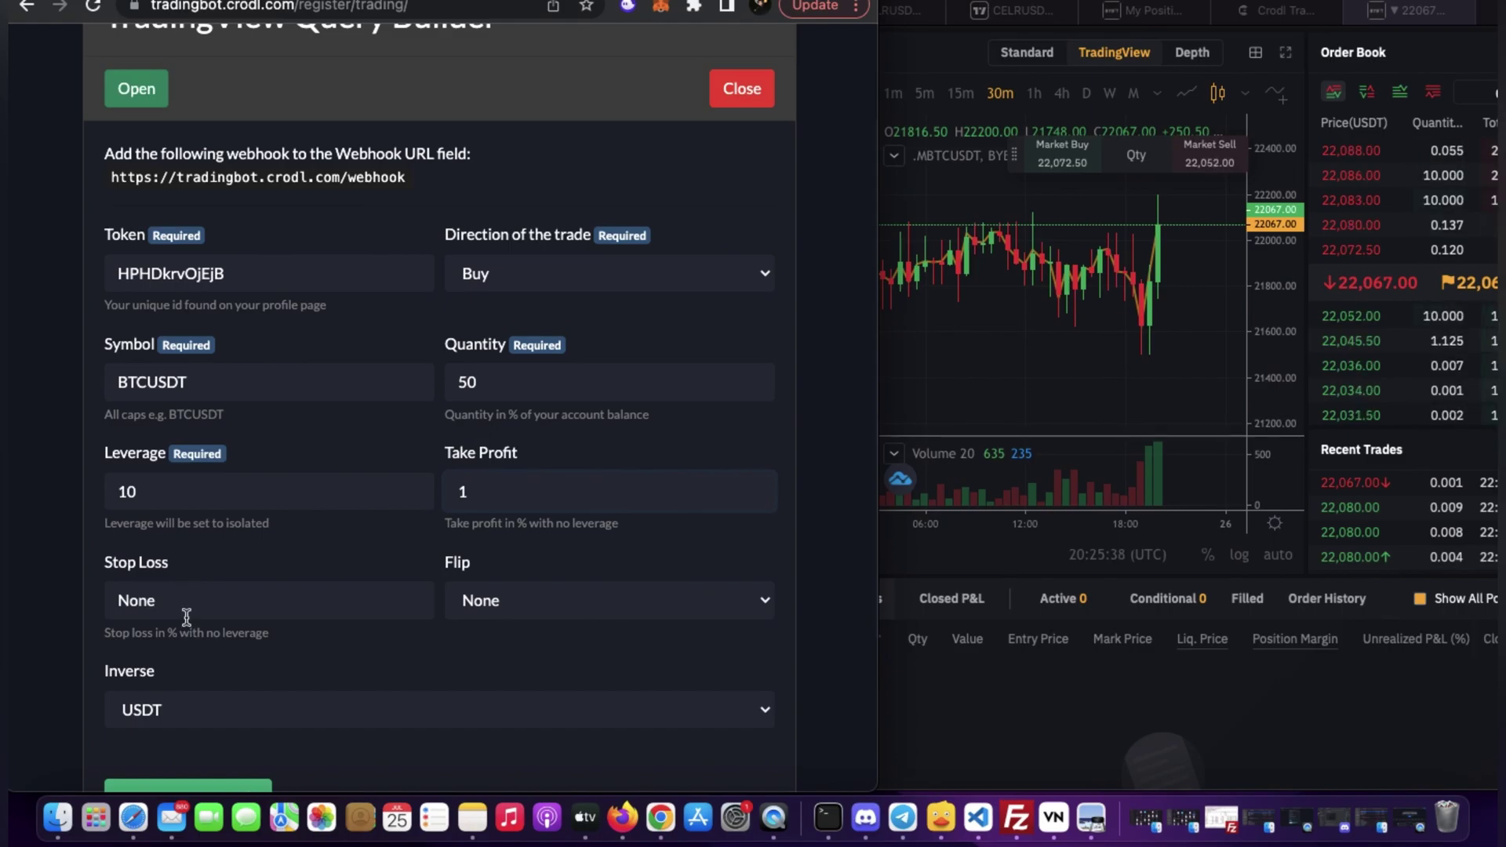
scroll(186, 617, down, 2)
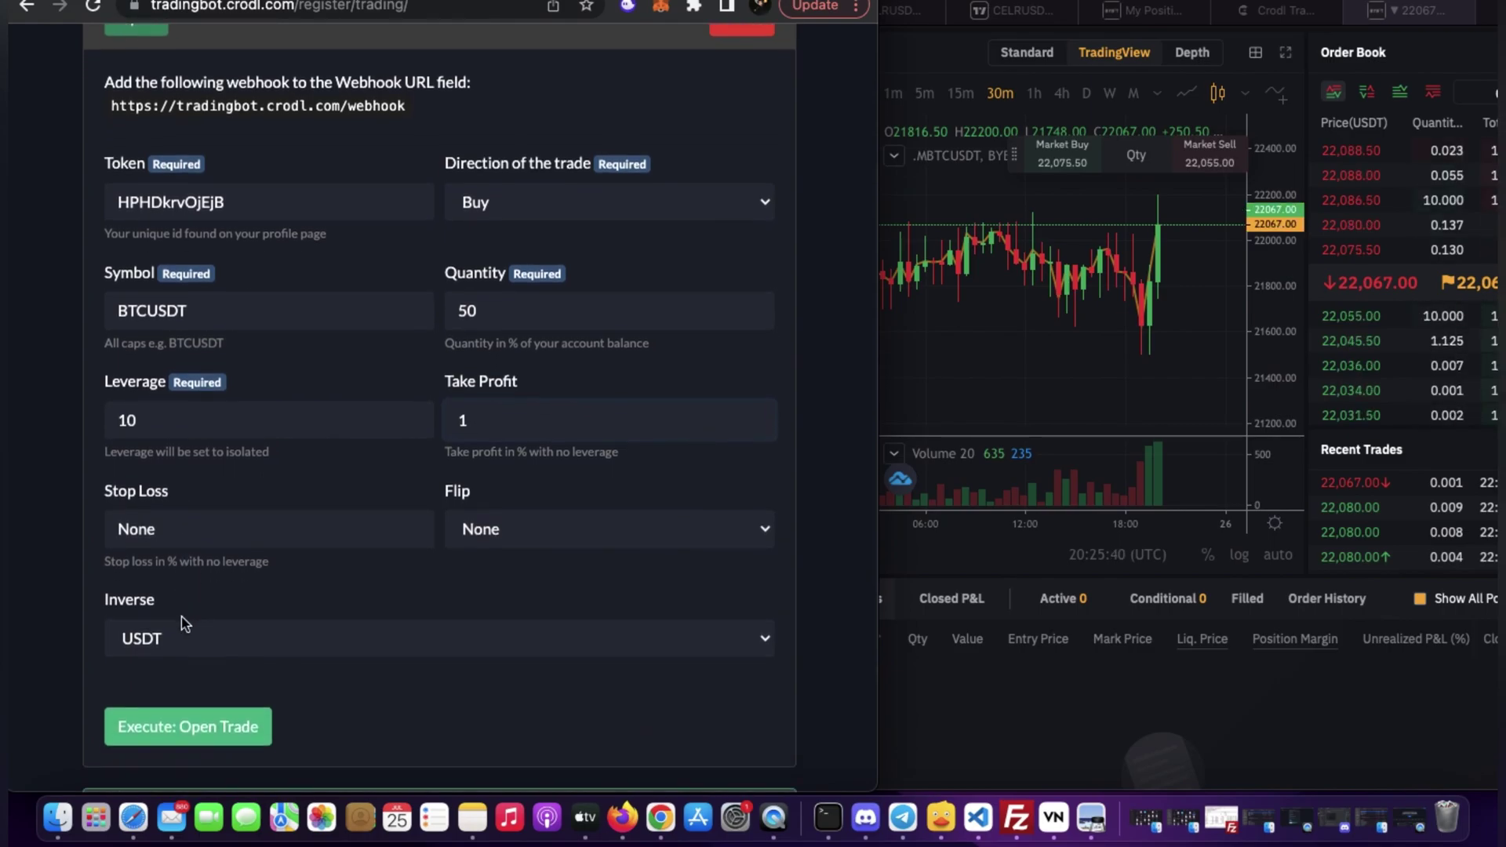
Step: Execute and confirm the open trade, then check Bybit's 0.030 BTCUSDT long with 22,266 take profit
click(191, 715)
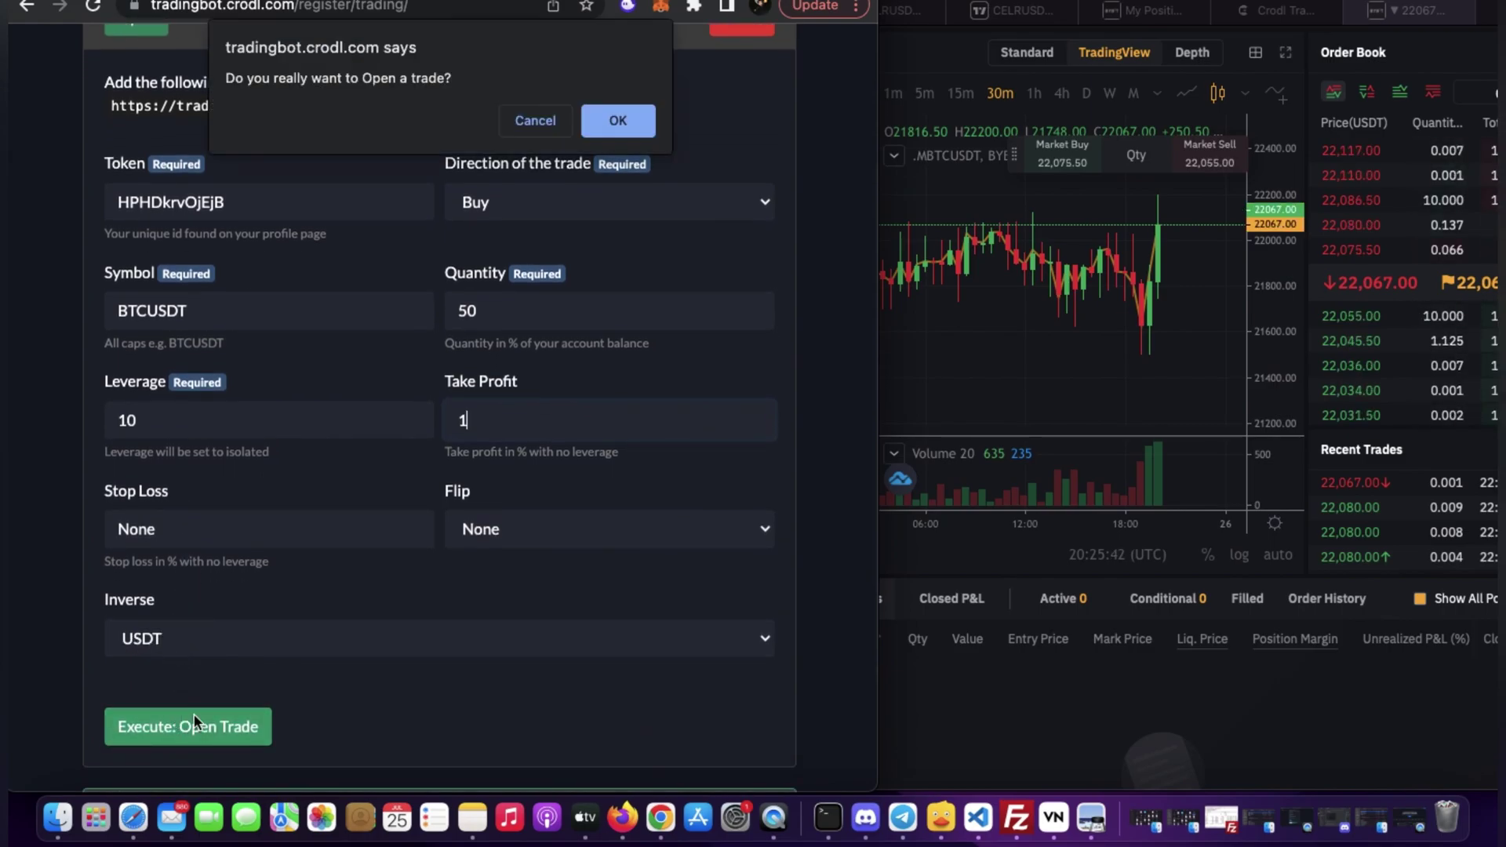
click(617, 120)
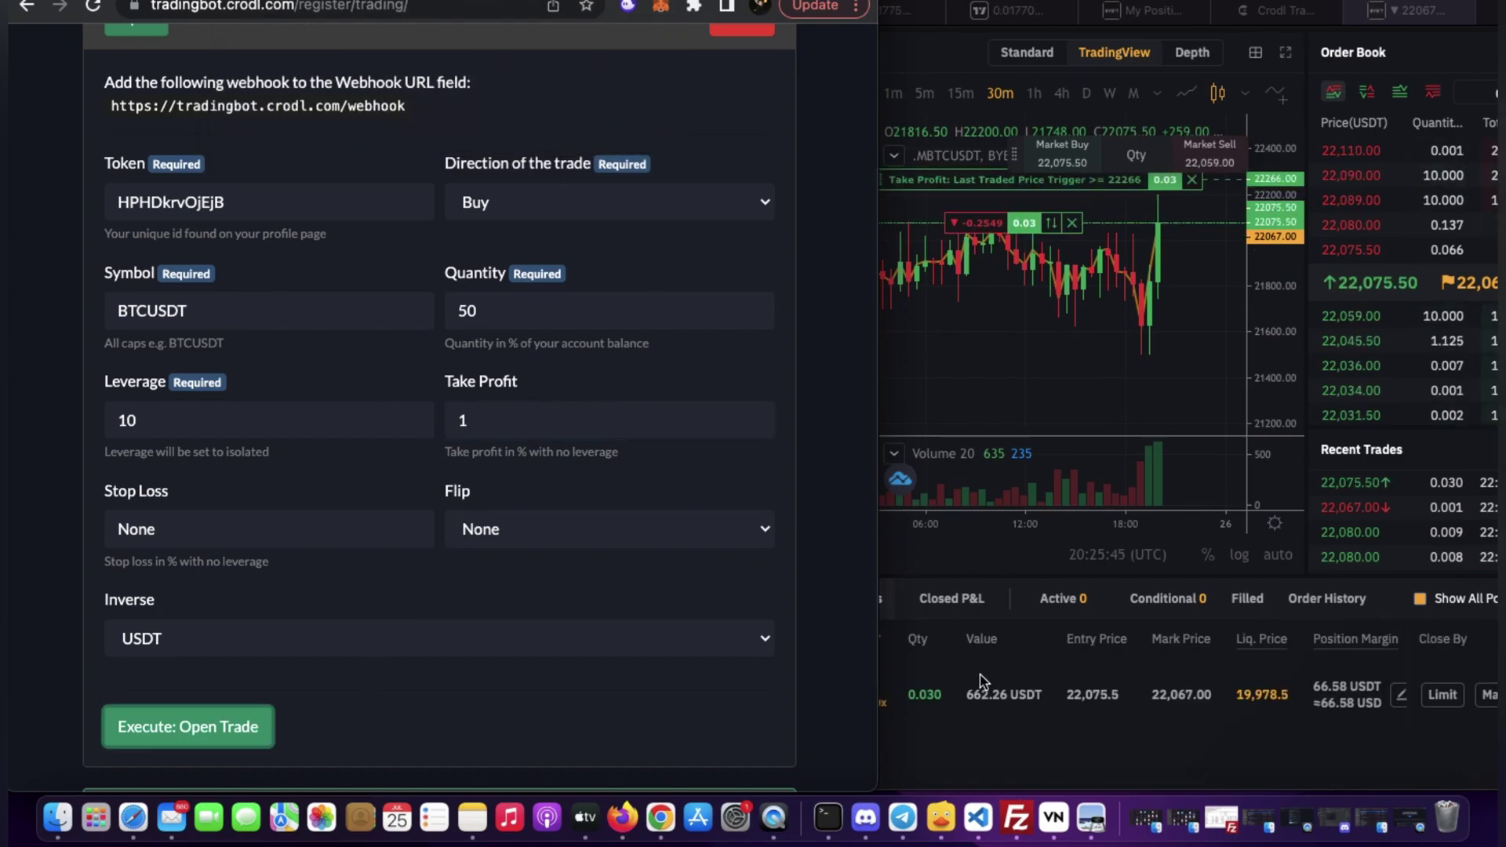
click(1043, 710)
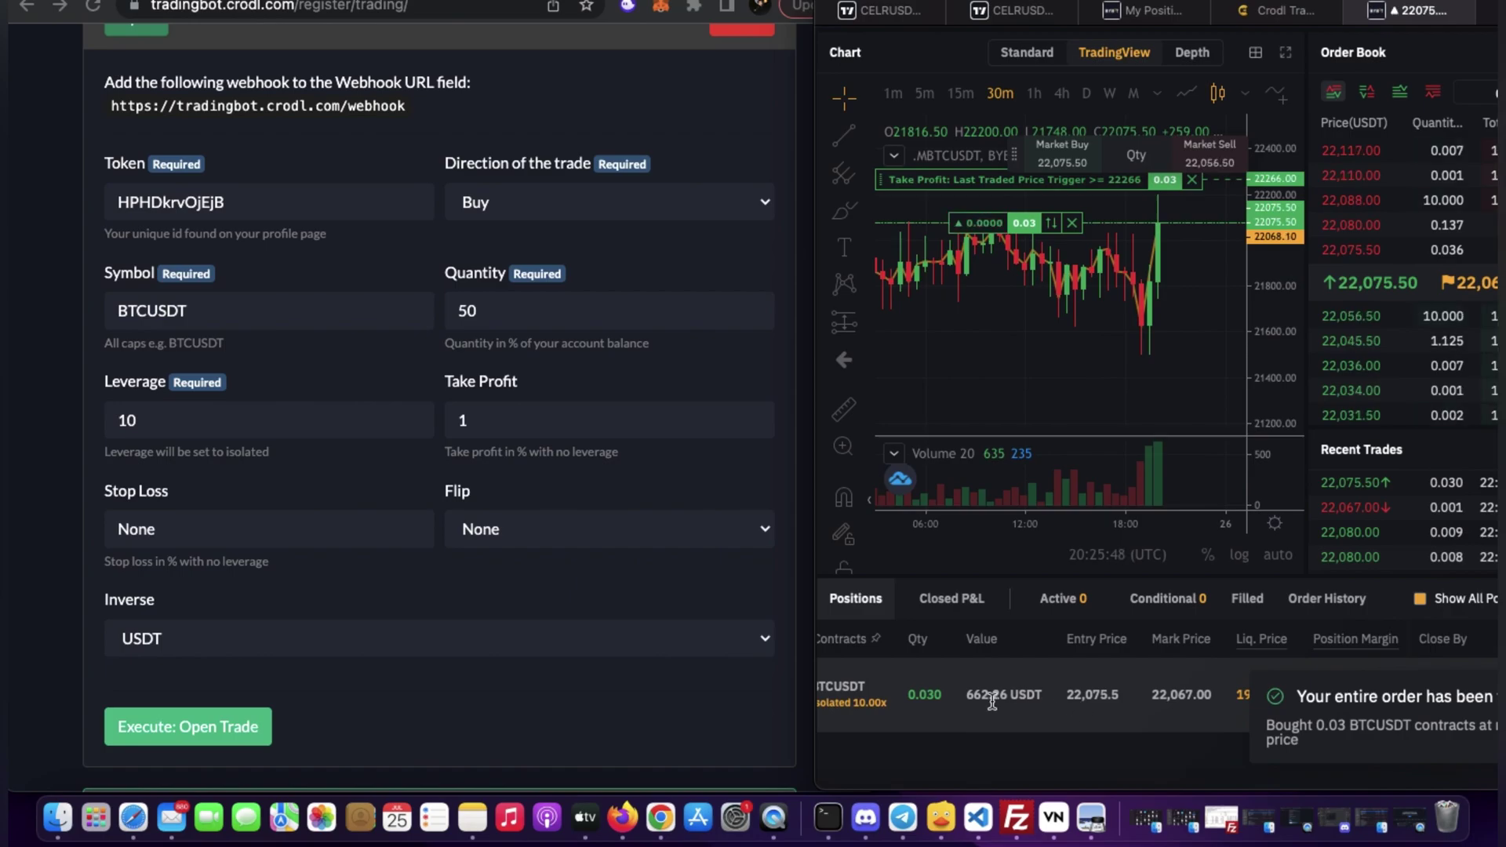
scroll(1012, 702, left, 1)
scroll(998, 702, right, 5)
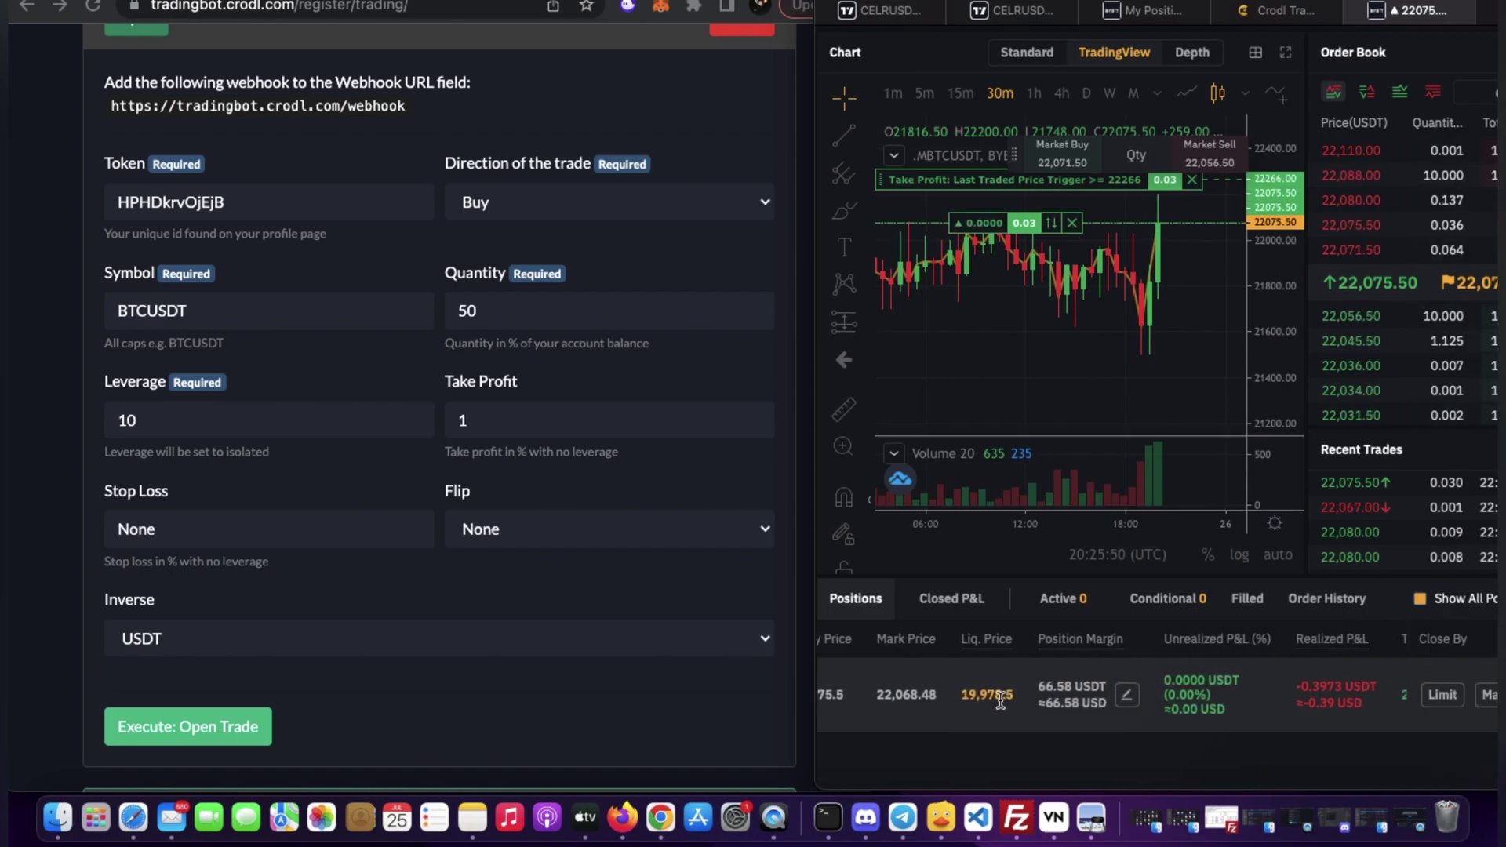
scroll(1057, 710, right, 5)
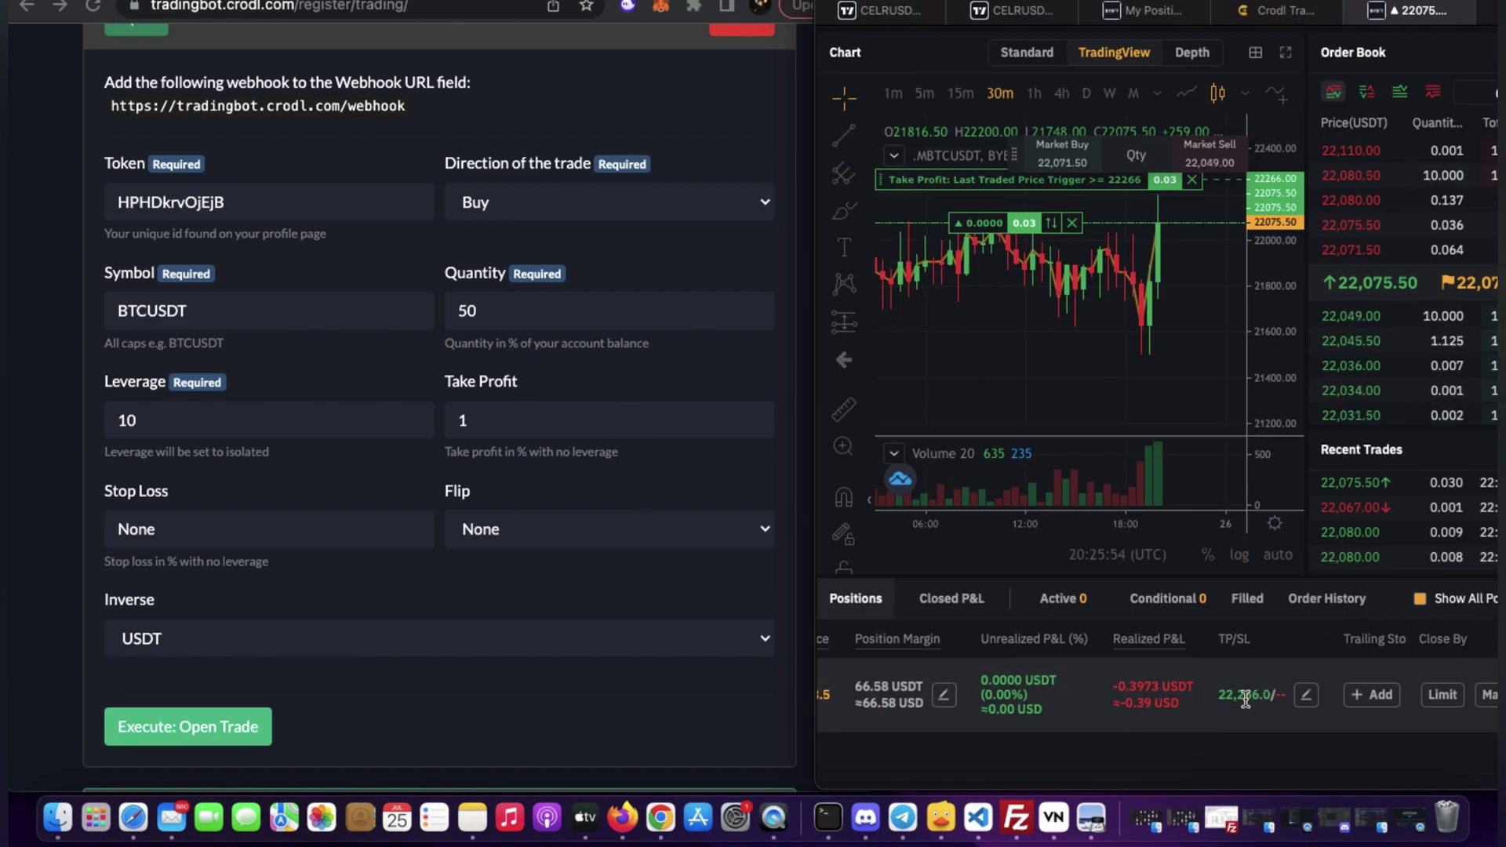
scroll(746, 502, up, 3)
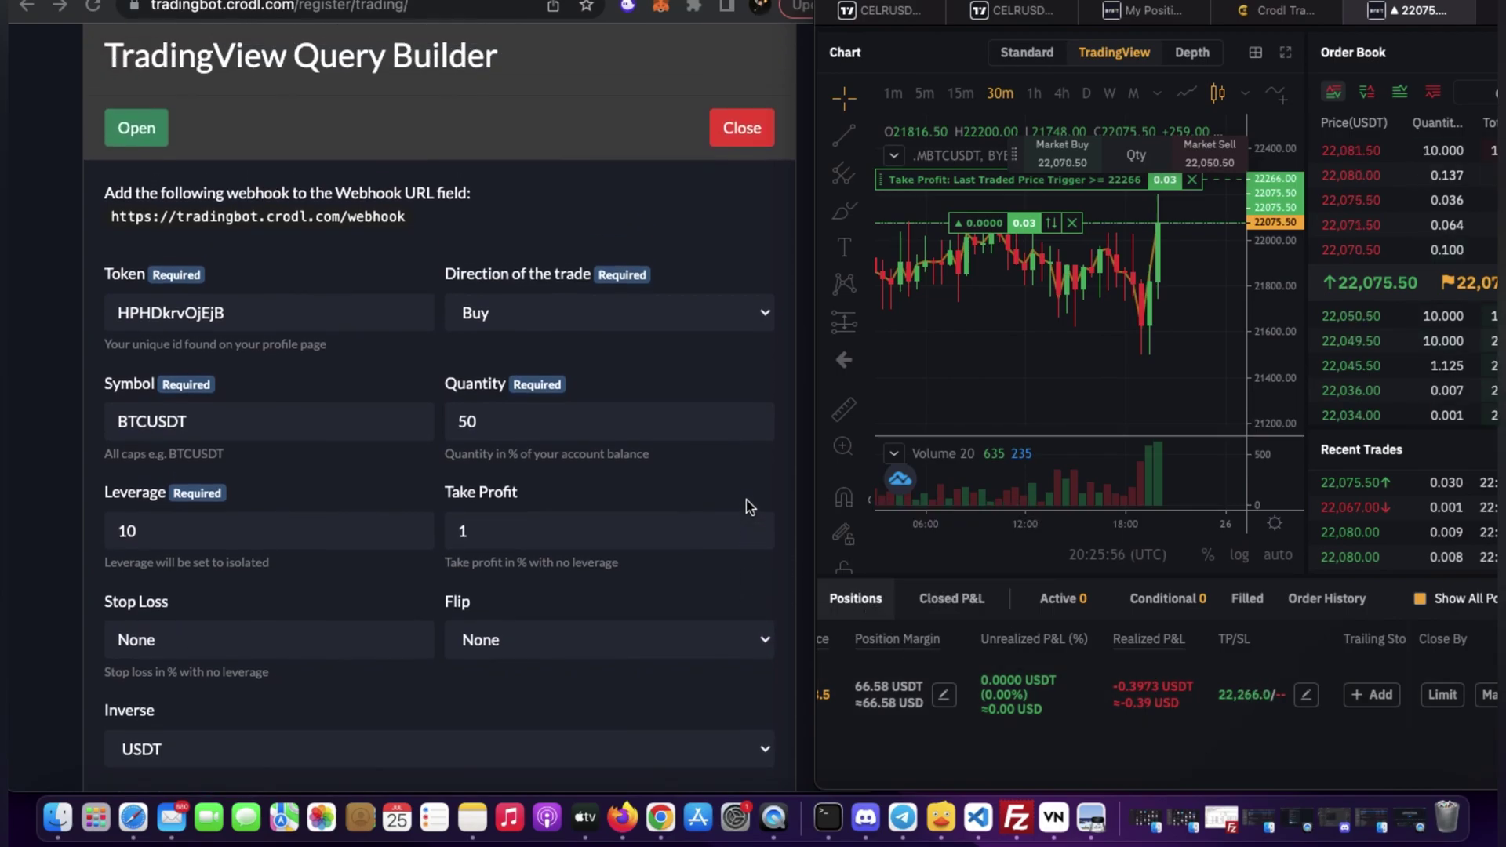
scroll(746, 500, up, 1)
click(732, 194)
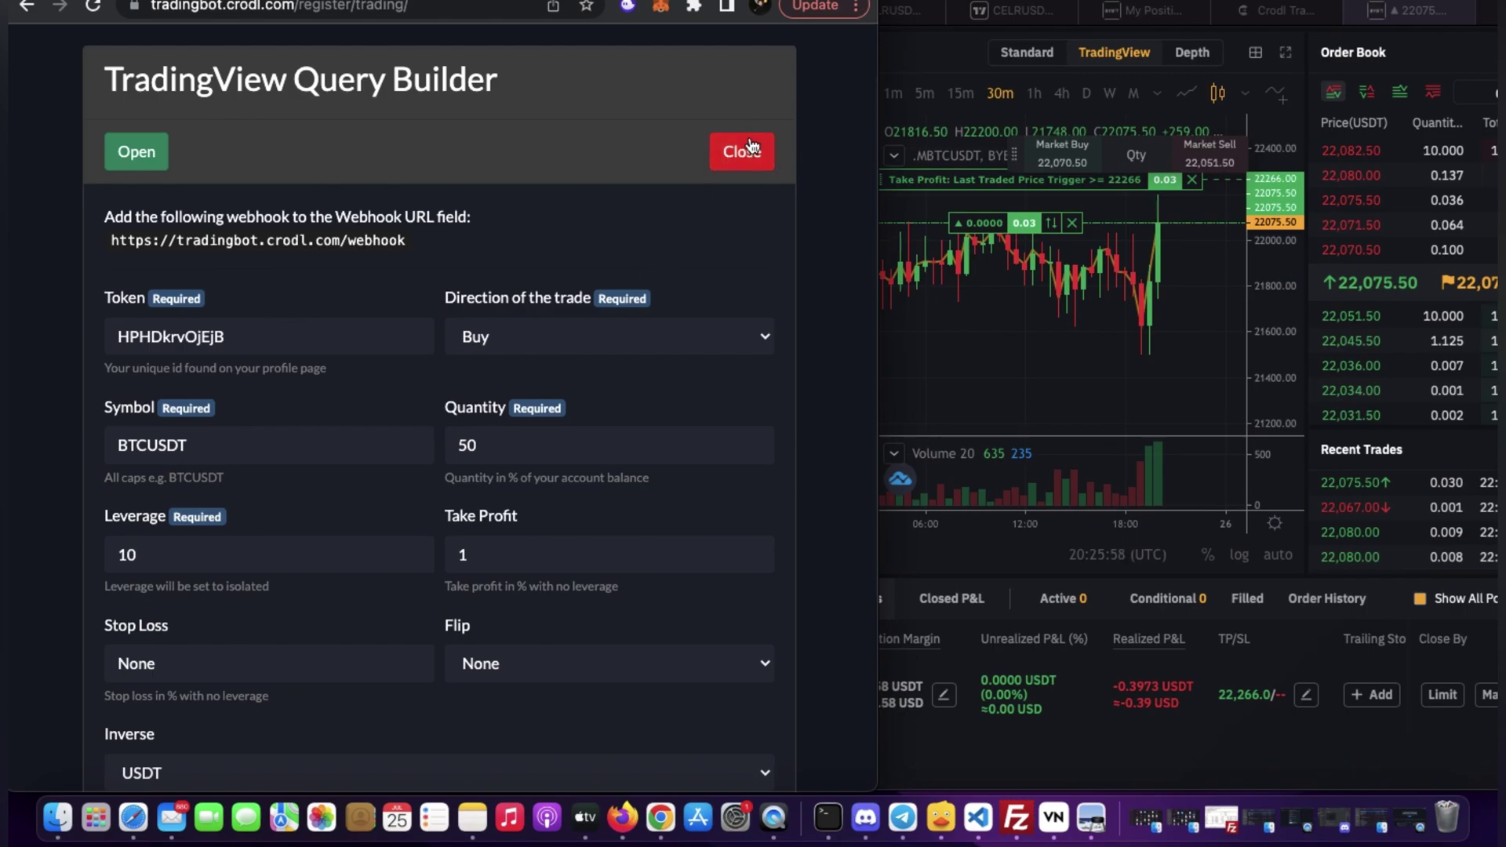
Step: Close the Buy BTCUSDT trade, confirm it, and verify Bybit's positions list is empty
click(751, 145)
click(517, 337)
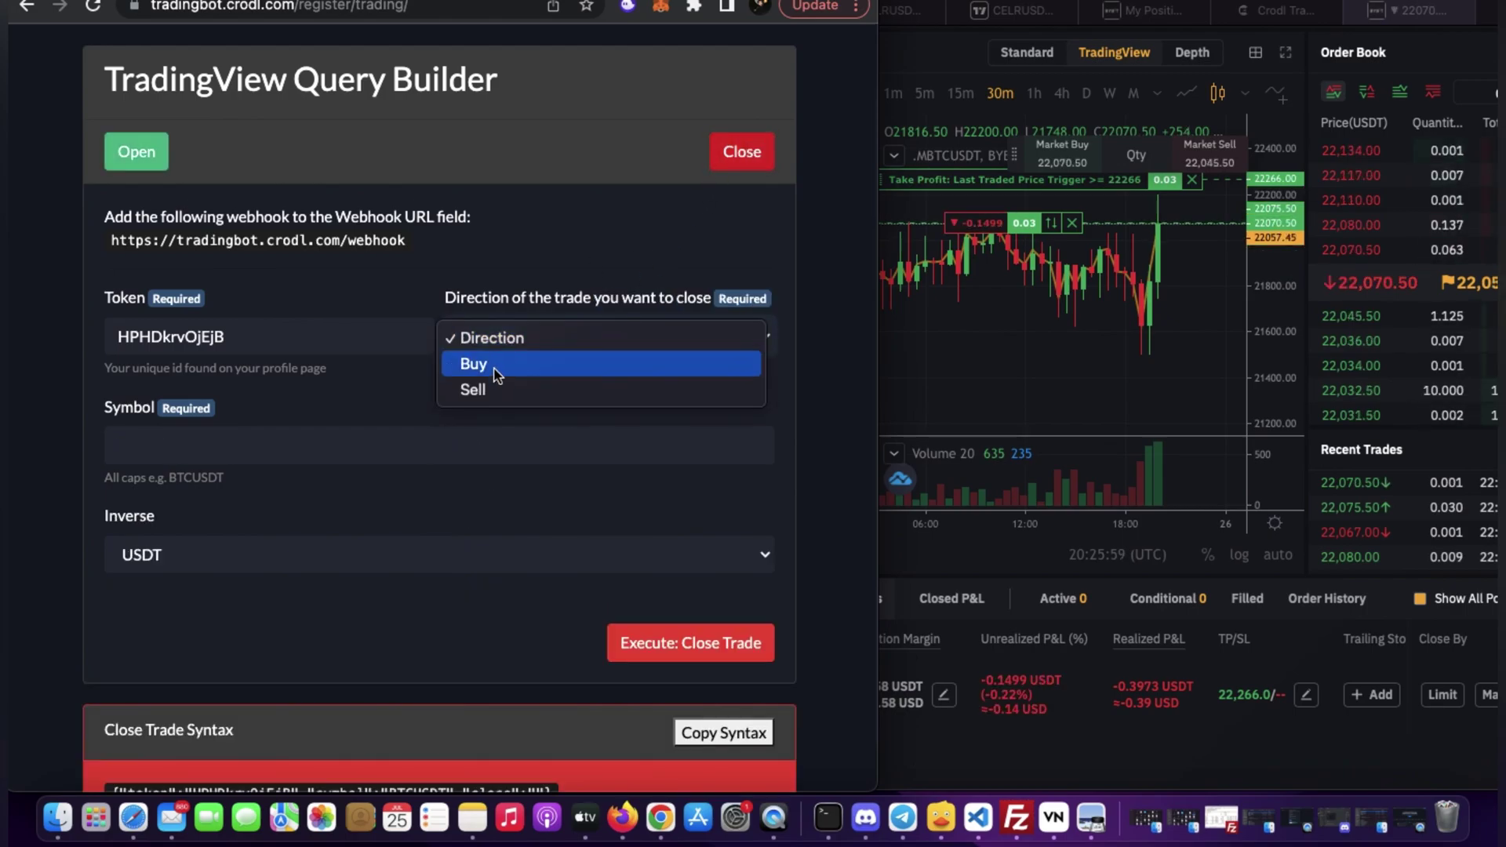
click(495, 365)
click(350, 455)
text(BT)
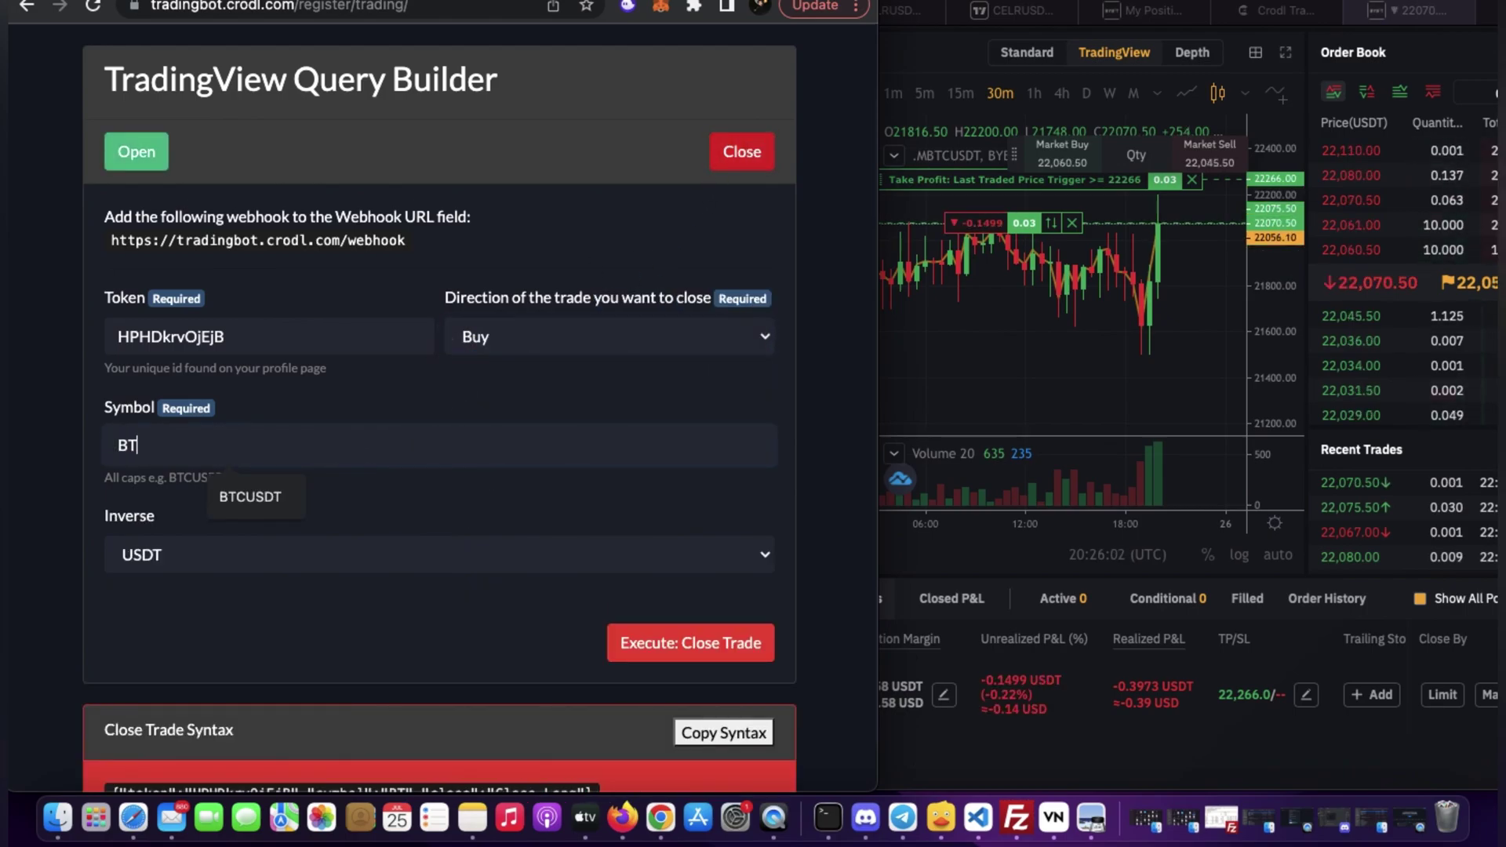
text(CUSDT)
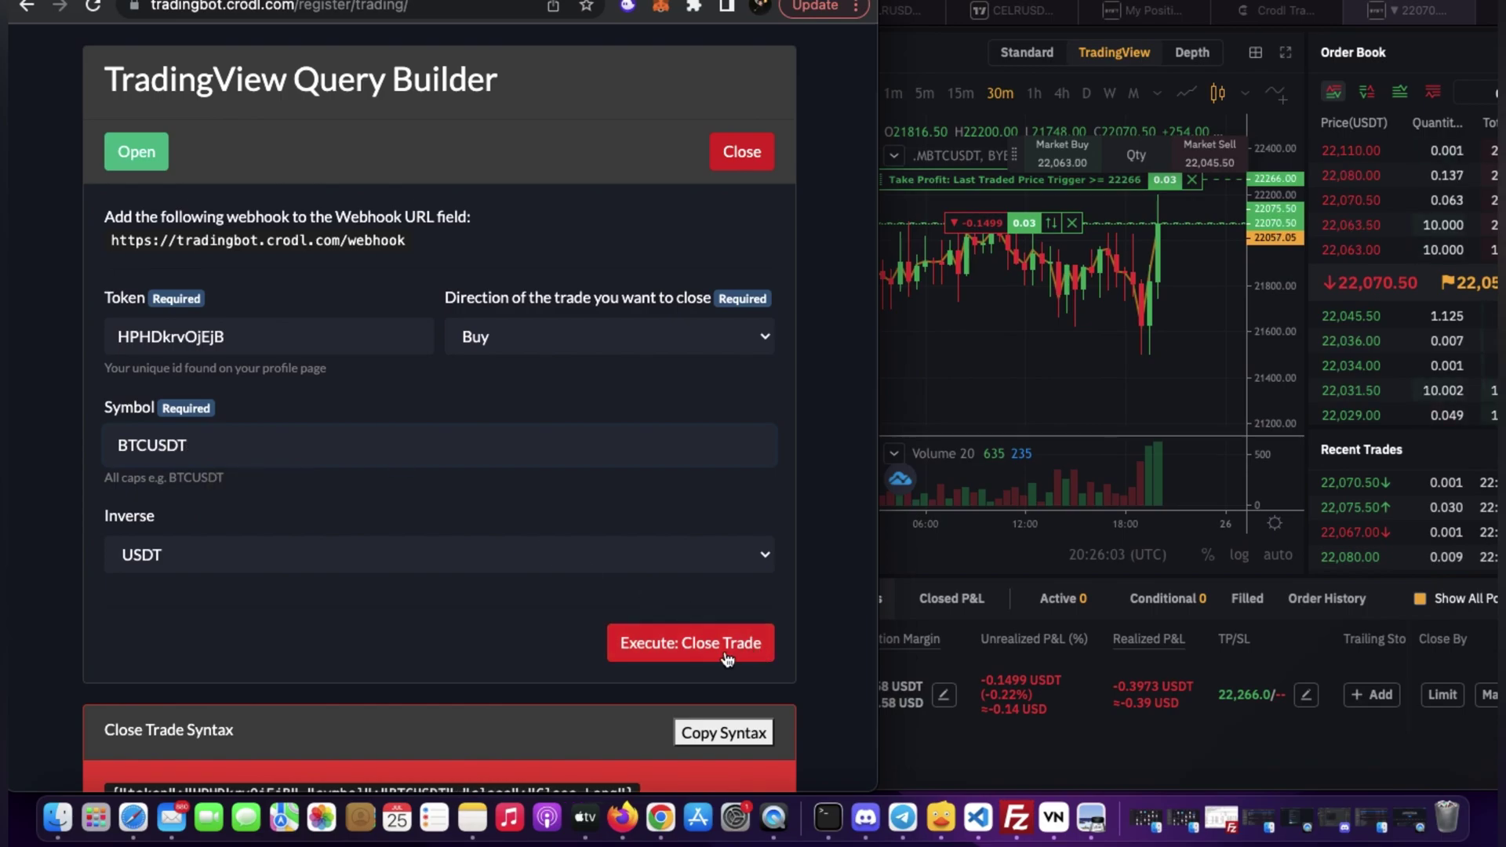
click(728, 659)
click(614, 121)
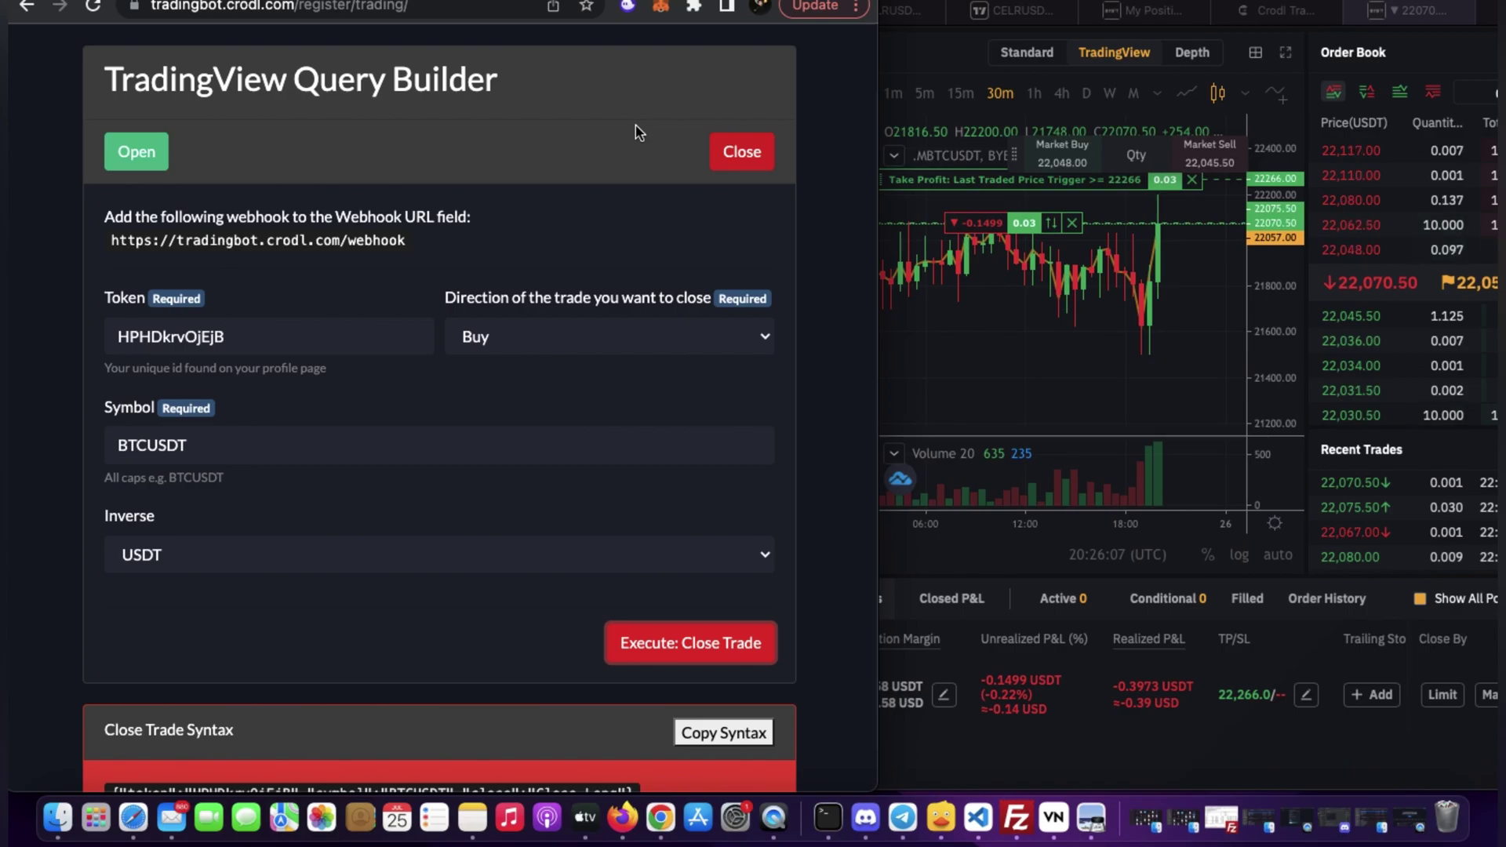
click(1030, 751)
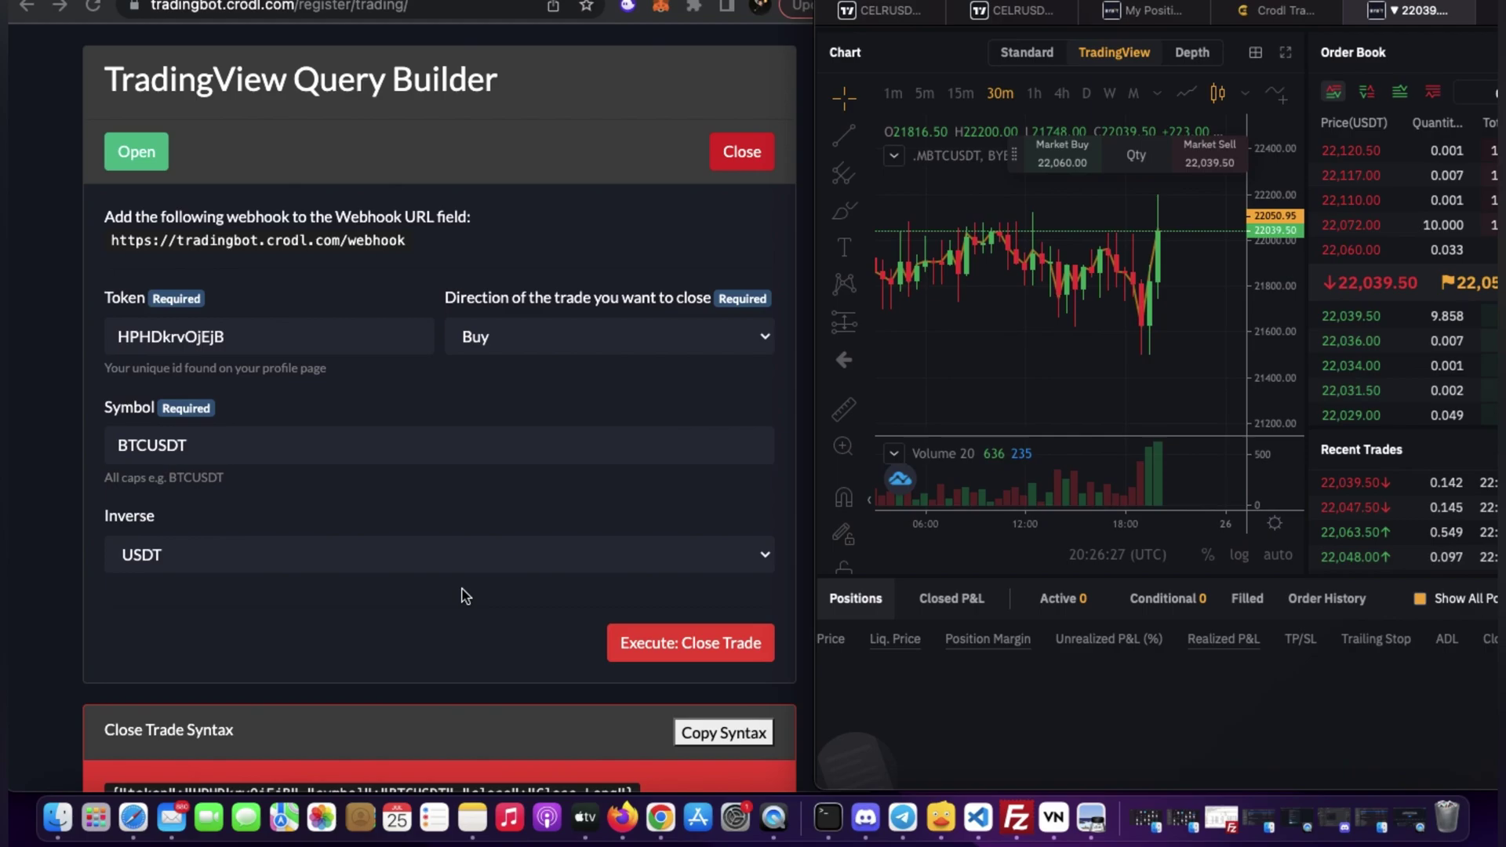
Step: Scroll the EOSUSDT 5-minute chart to show the Crodl Backtester table (58 trades, 55 wins, 3 losses)
scroll(448, 602, down, 1)
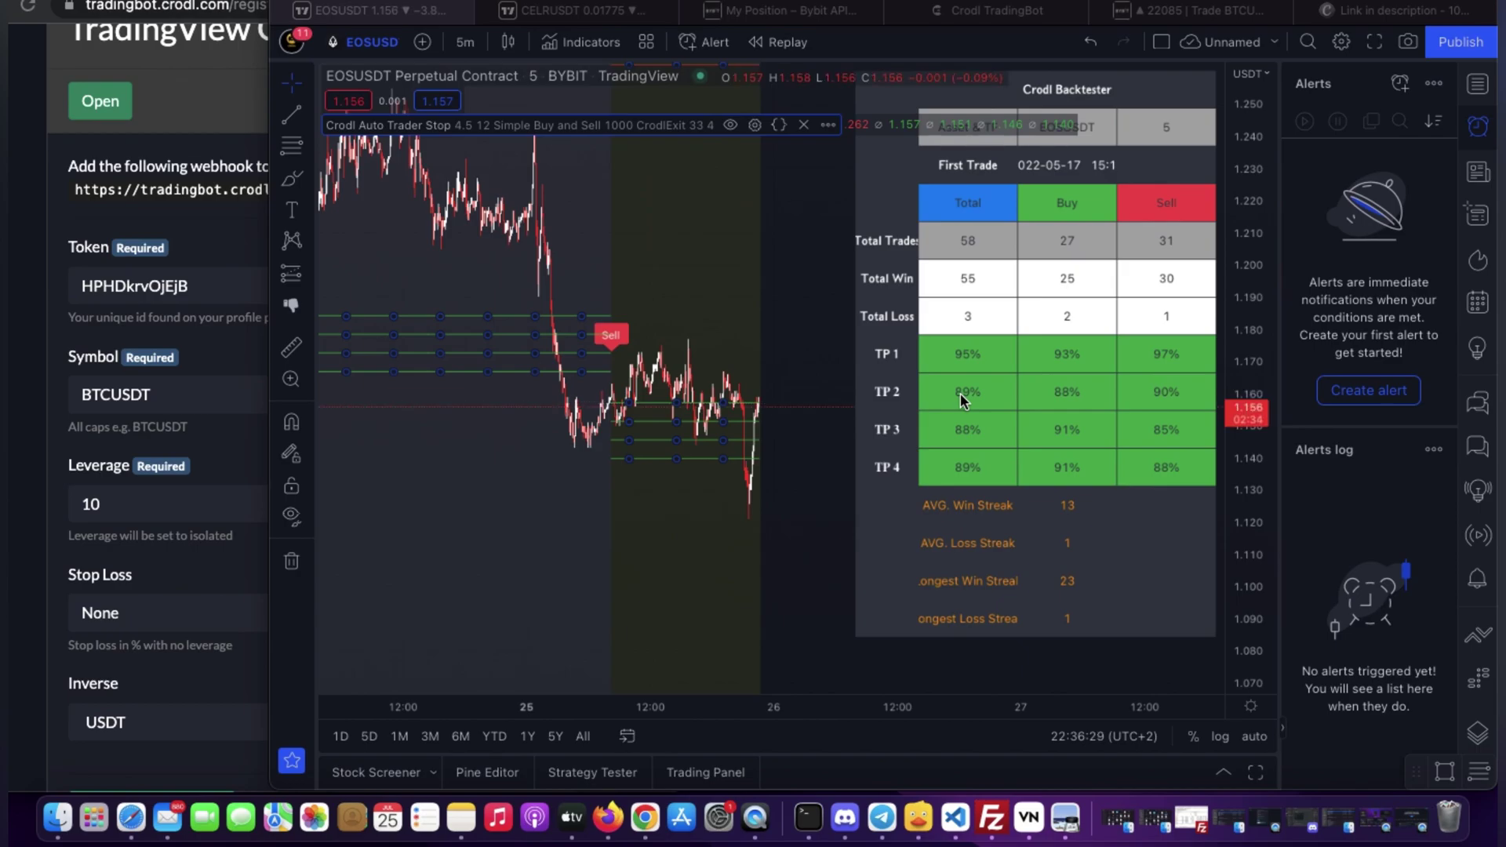
Step: Scroll around the EOSUSDT chart to inspect the Sell signal, then return to the Query Builder
click(699, 293)
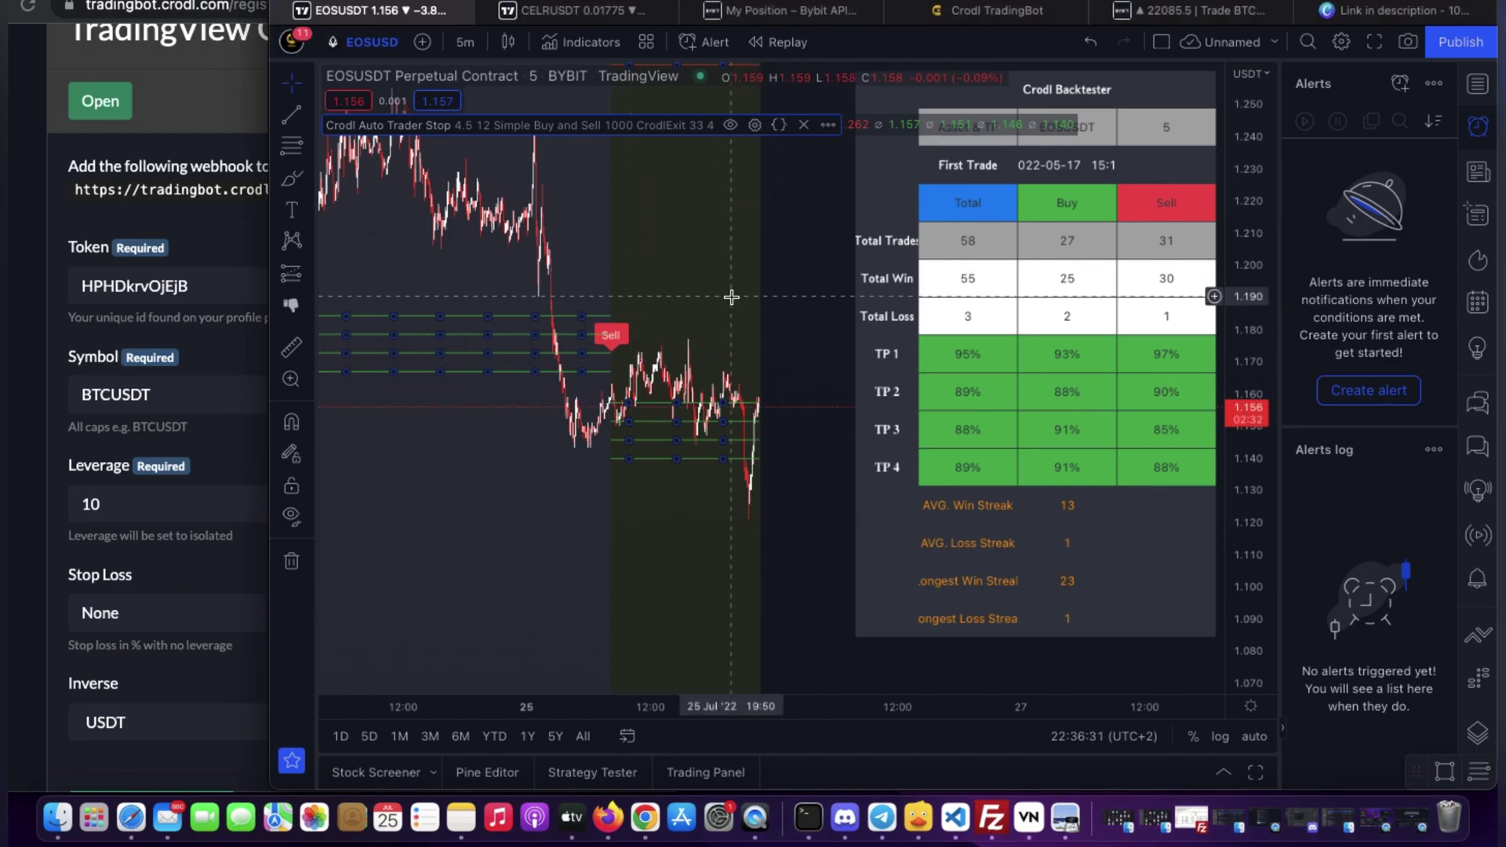
click(745, 322)
scroll(722, 337, up, 1)
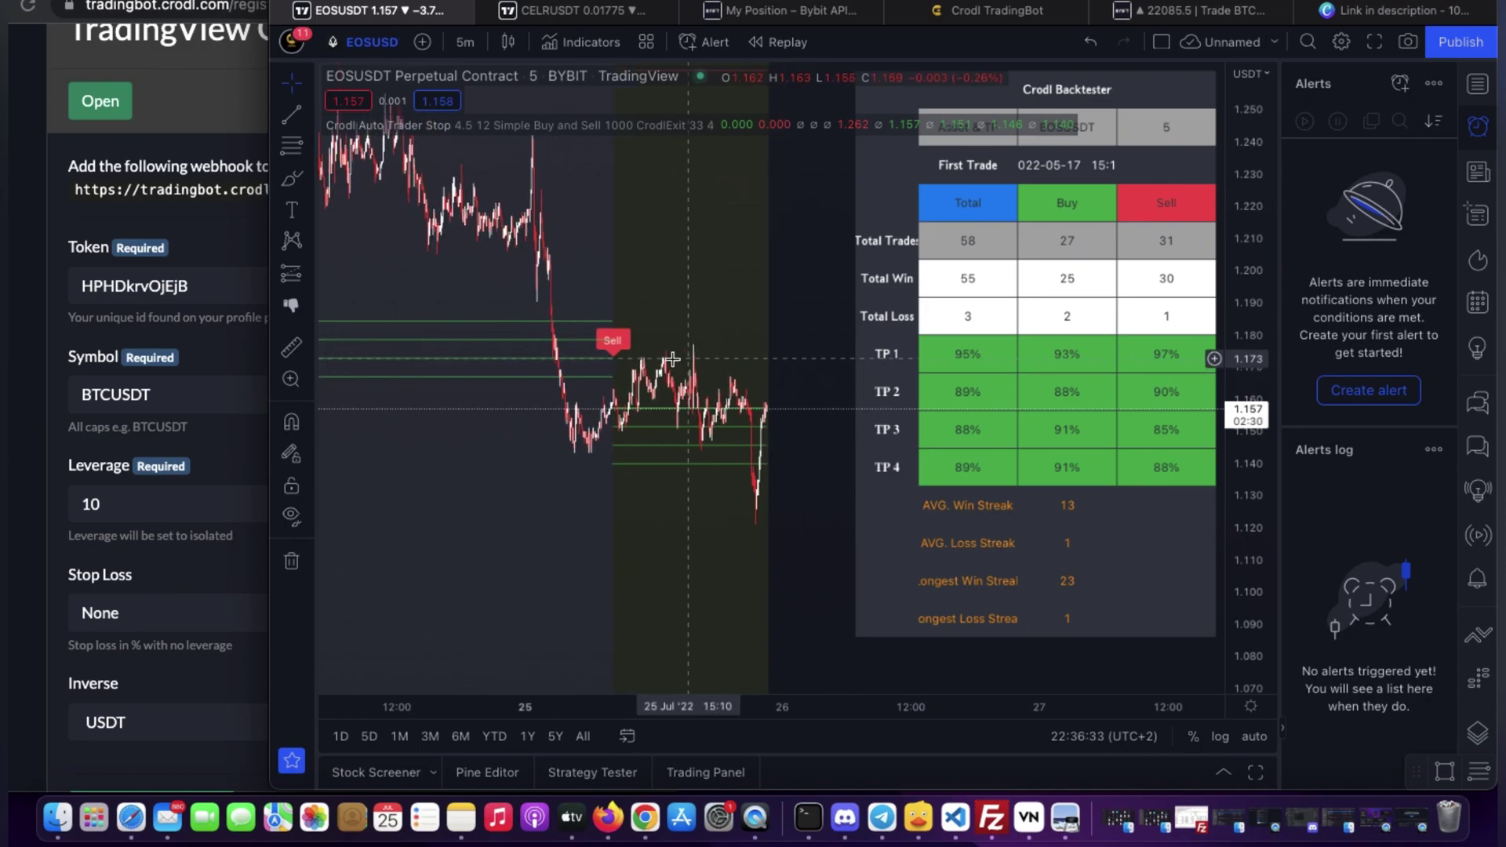
scroll(672, 358, up, 1)
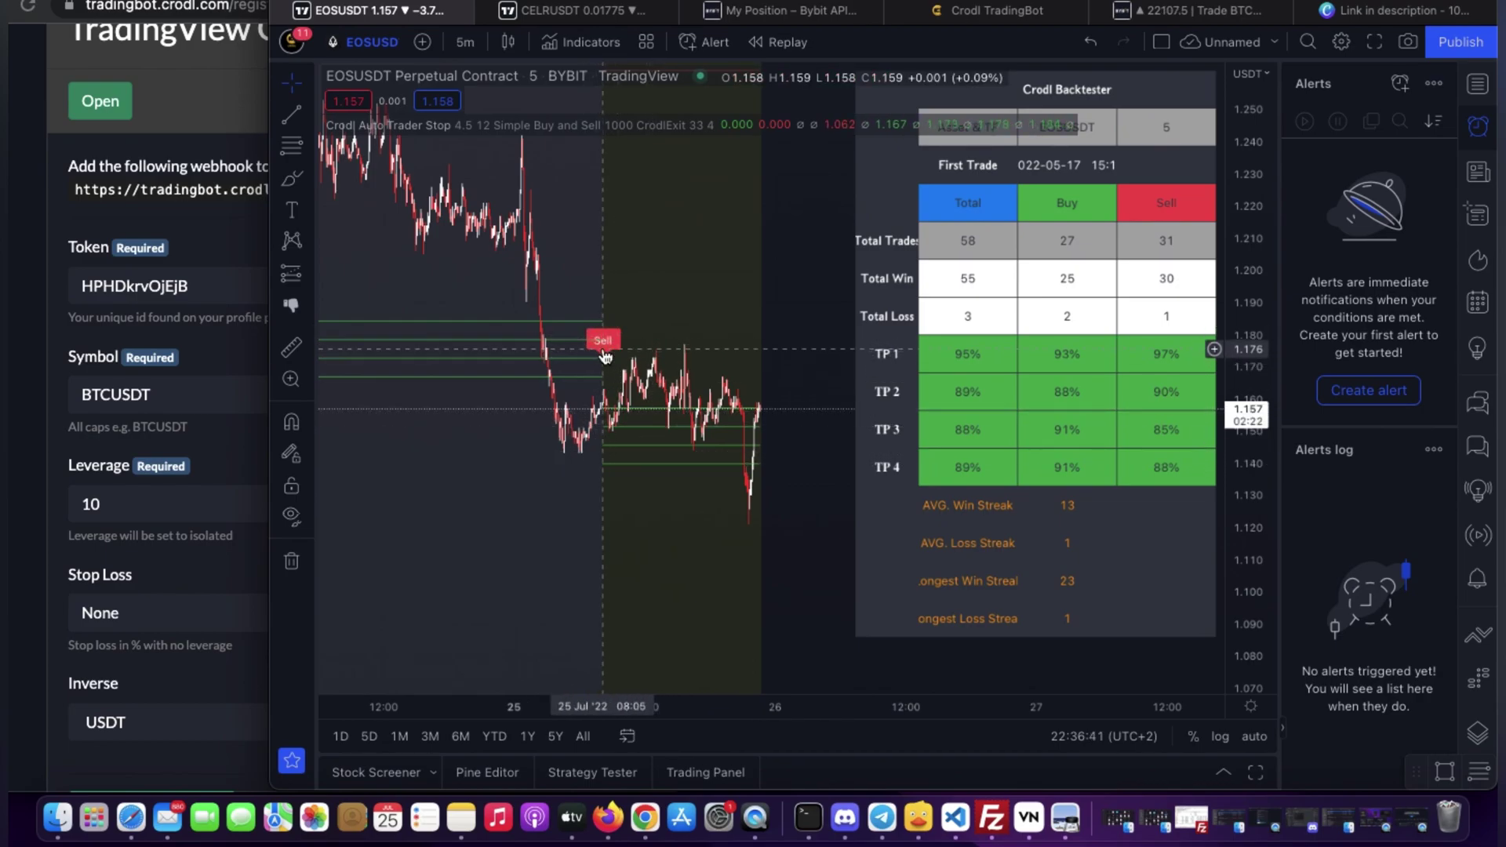
scroll(605, 357, left, 5)
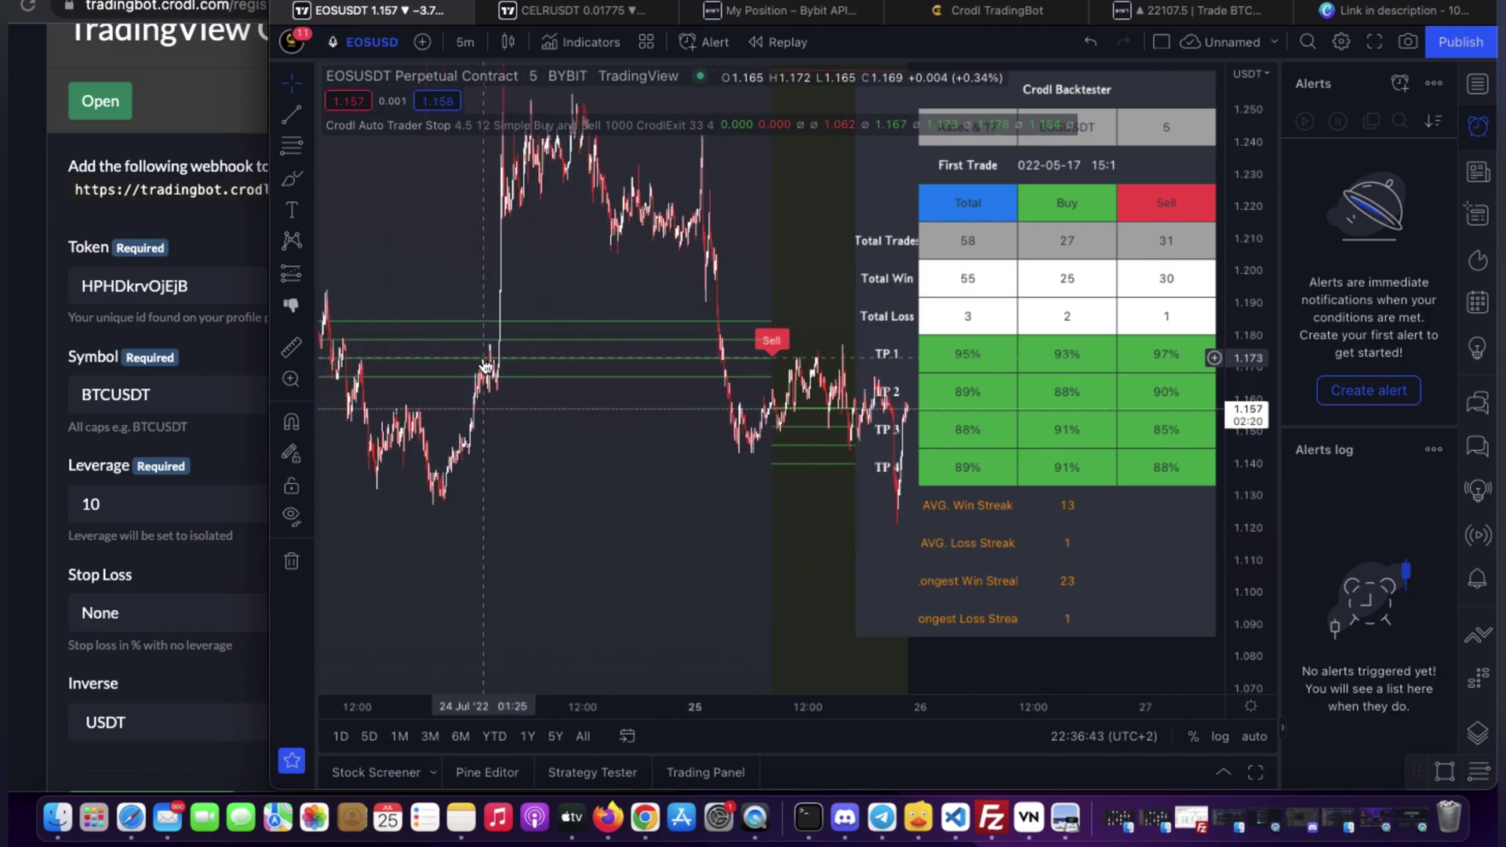
scroll(487, 365, left, 5)
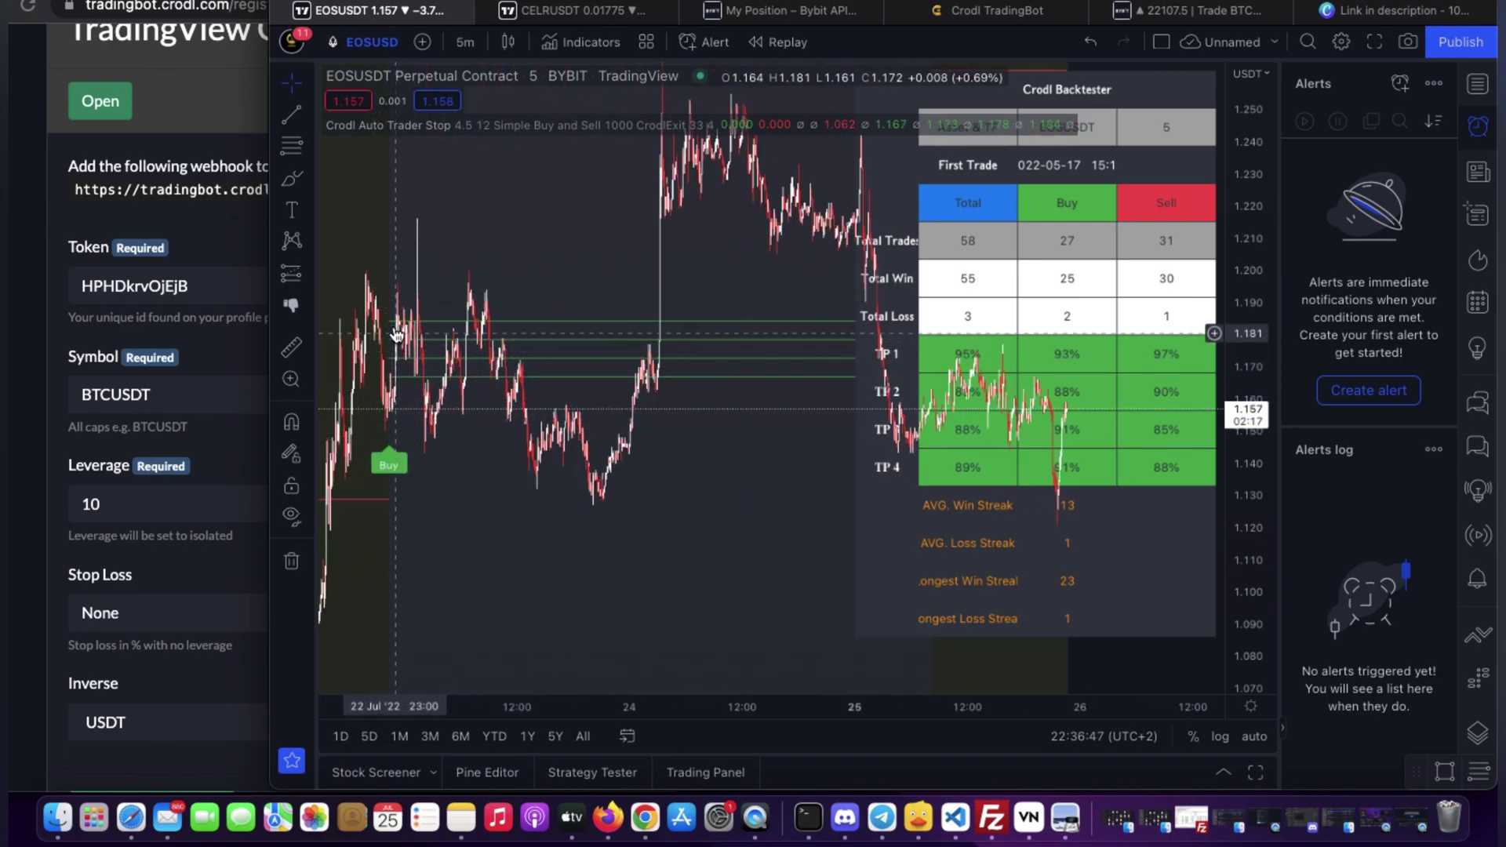
scroll(753, 416, right, 5)
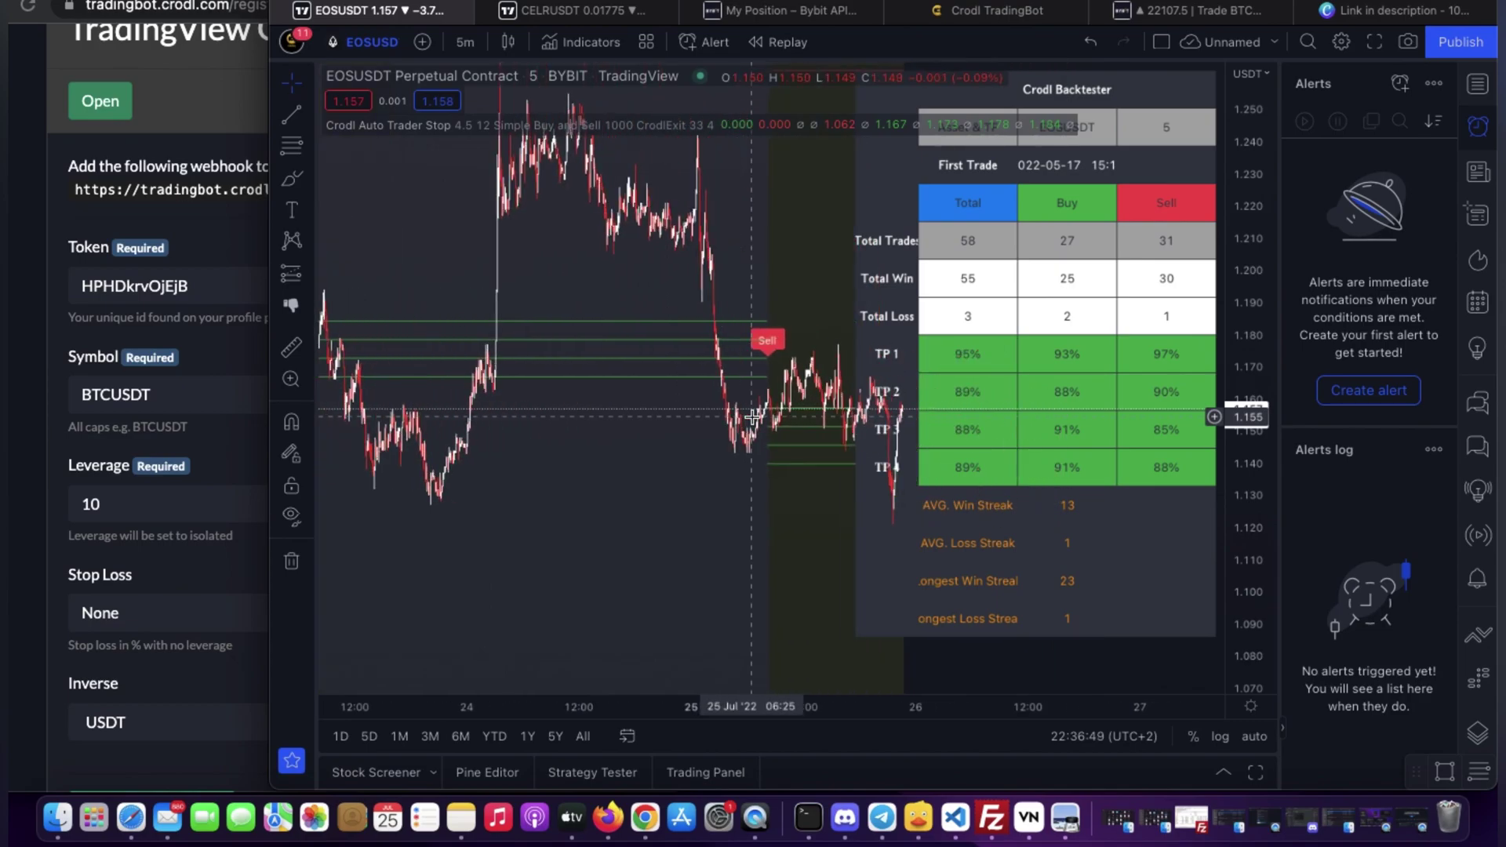
scroll(752, 417, right, 3)
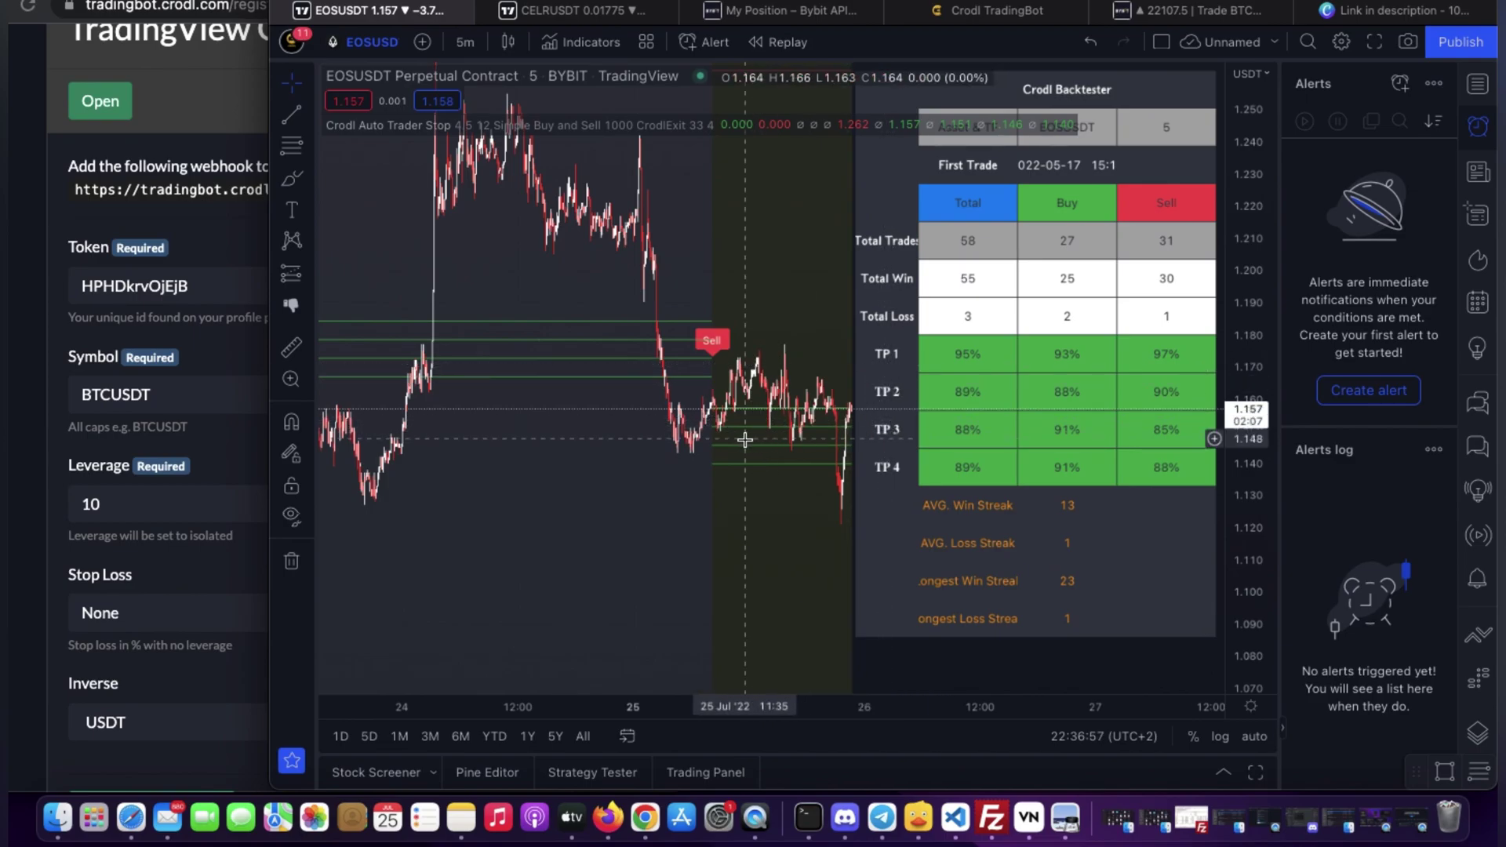
scroll(744, 440, right, 1)
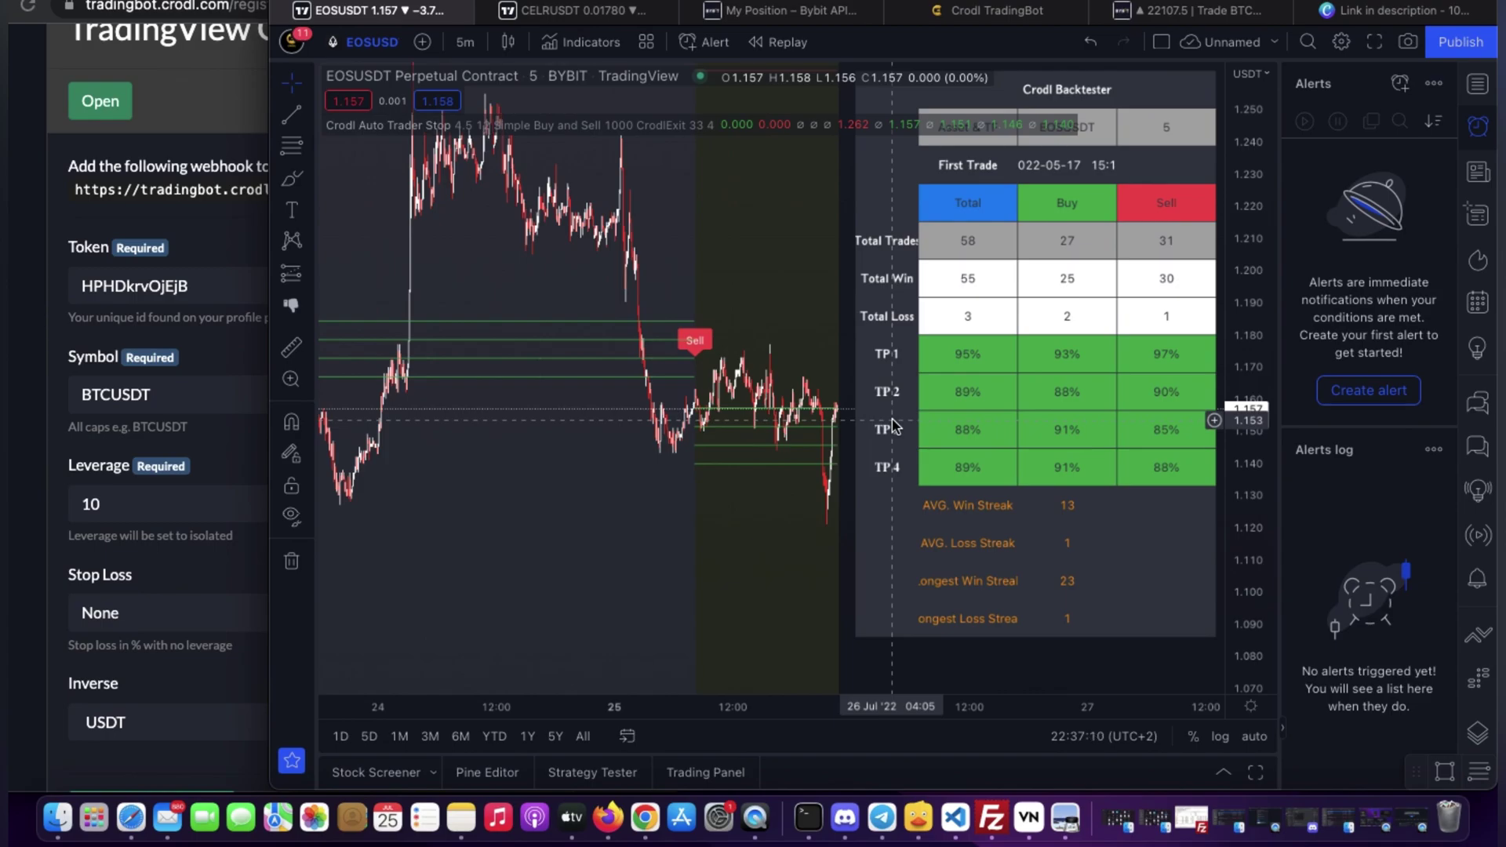
scroll(785, 377, up, 1)
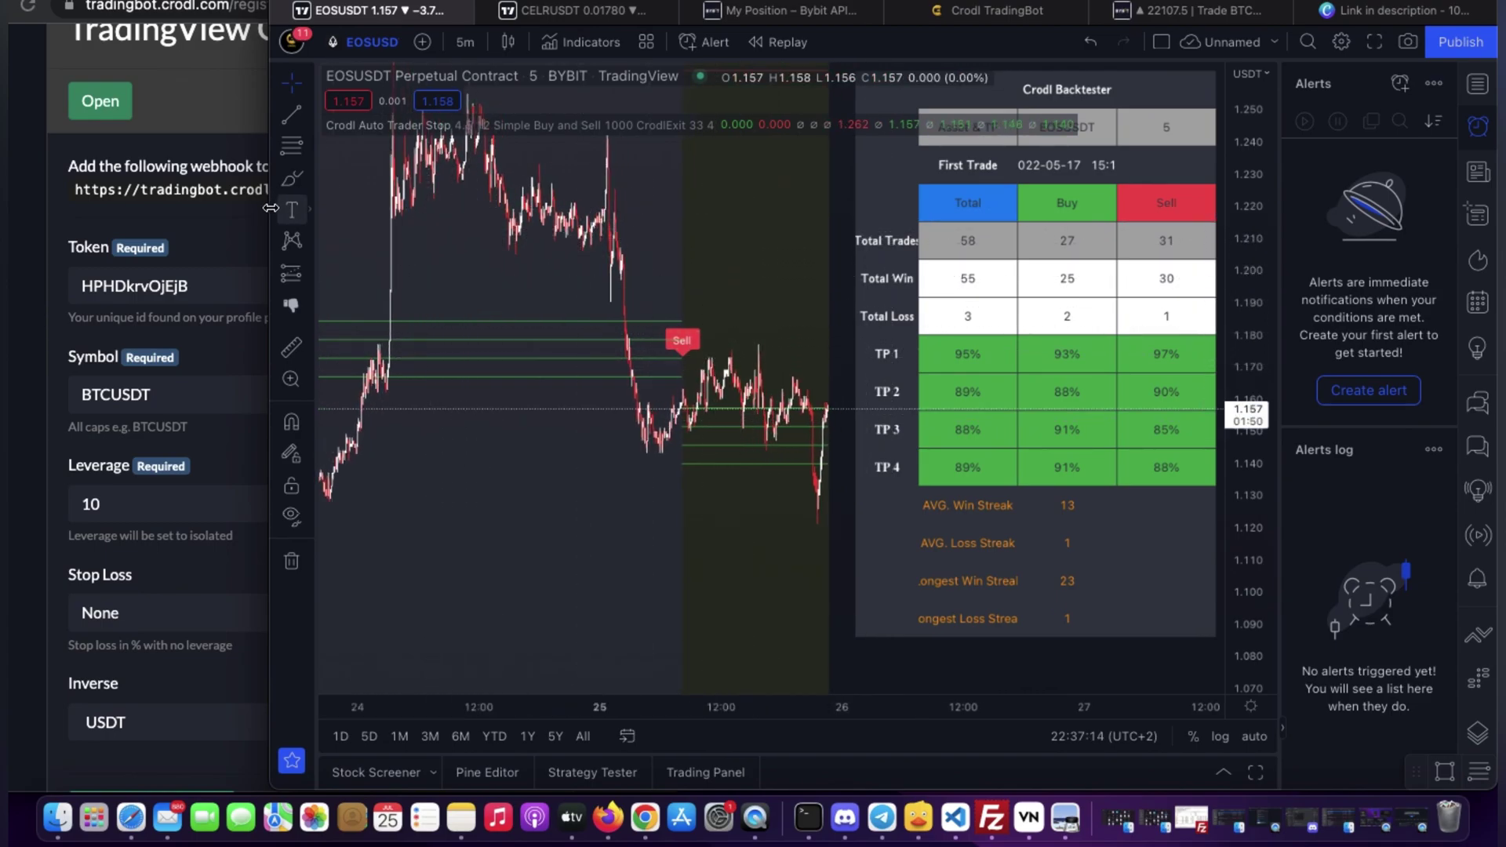
click(250, 249)
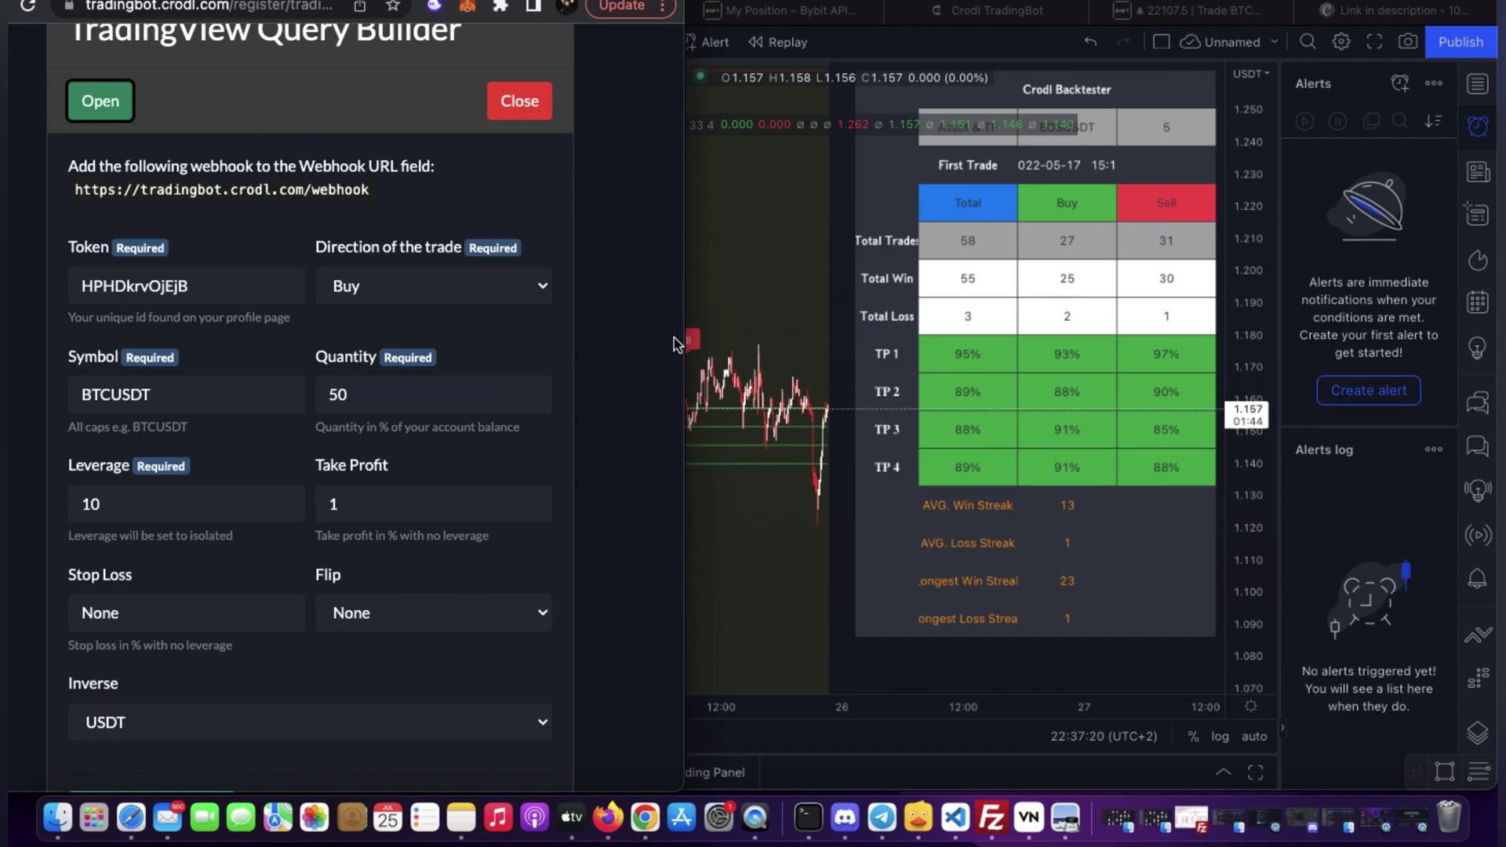
Step: Keep Buy as the Query Builder's trade direction
click(783, 285)
scroll(666, 350, left, 3)
scroll(540, 430, left, 6)
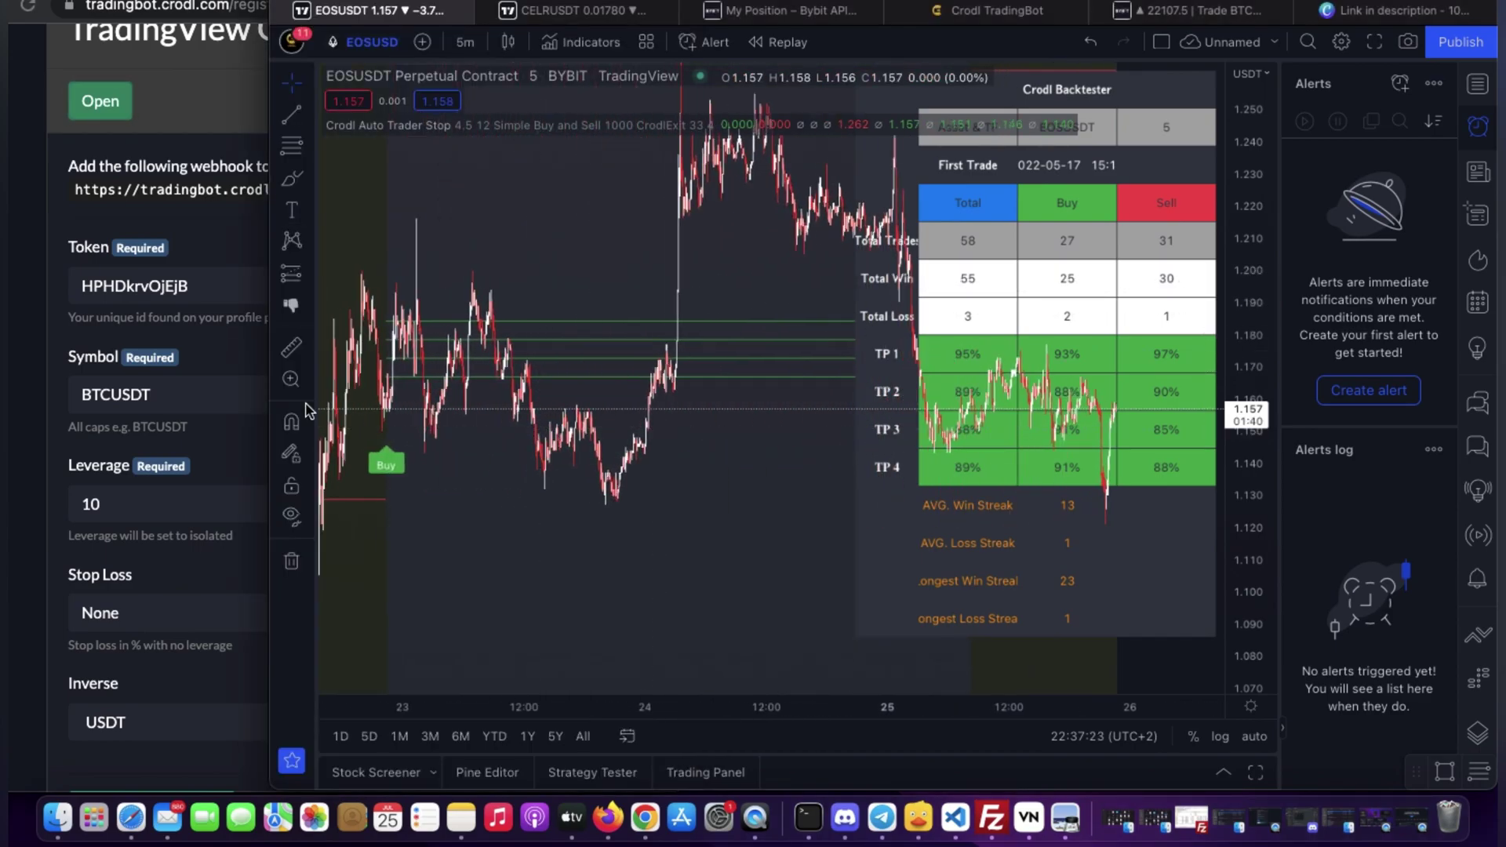
click(44, 378)
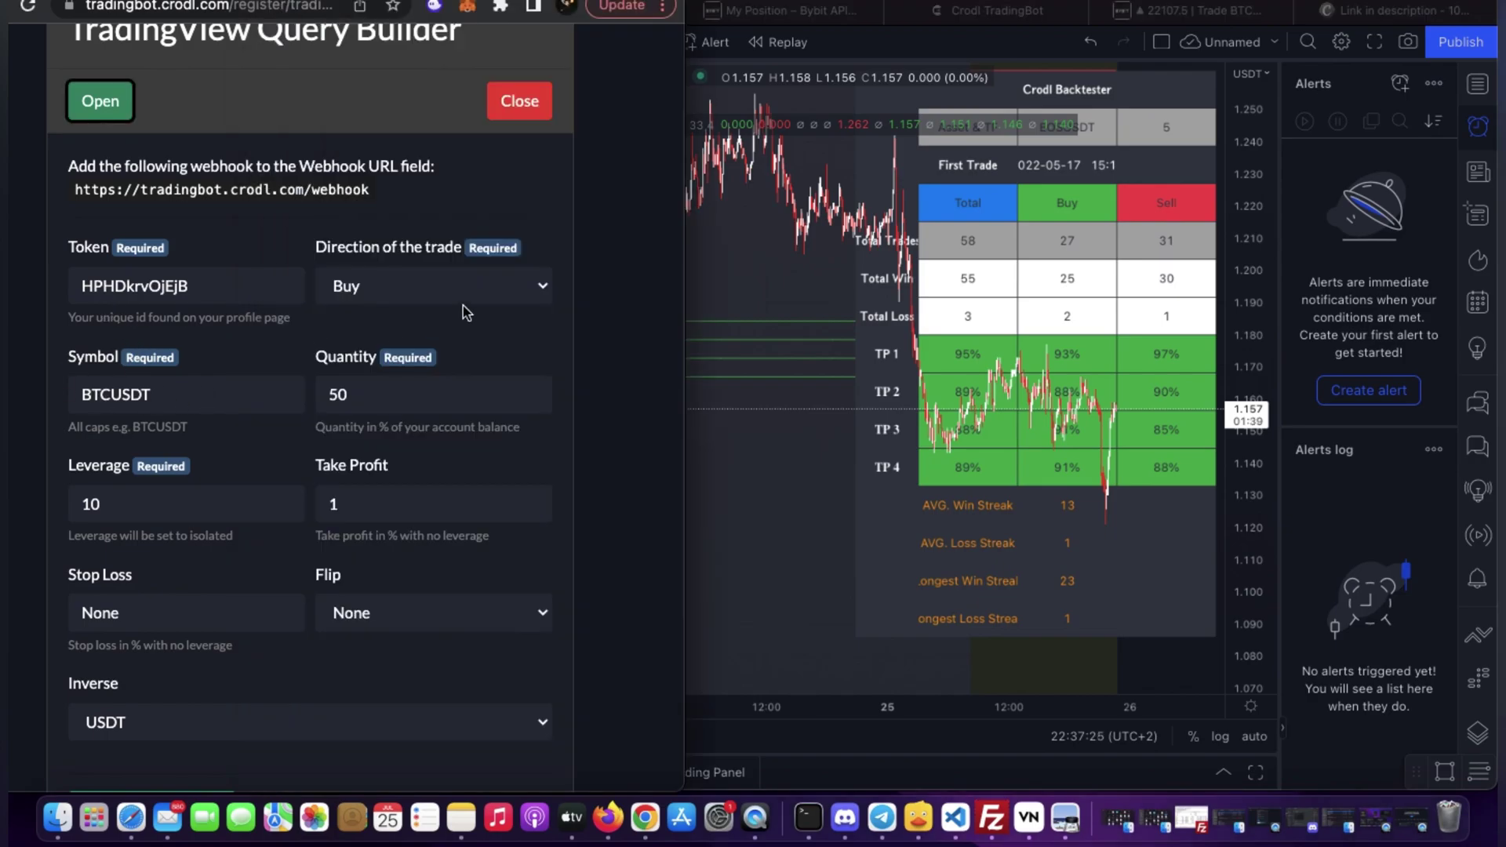
click(398, 292)
click(399, 289)
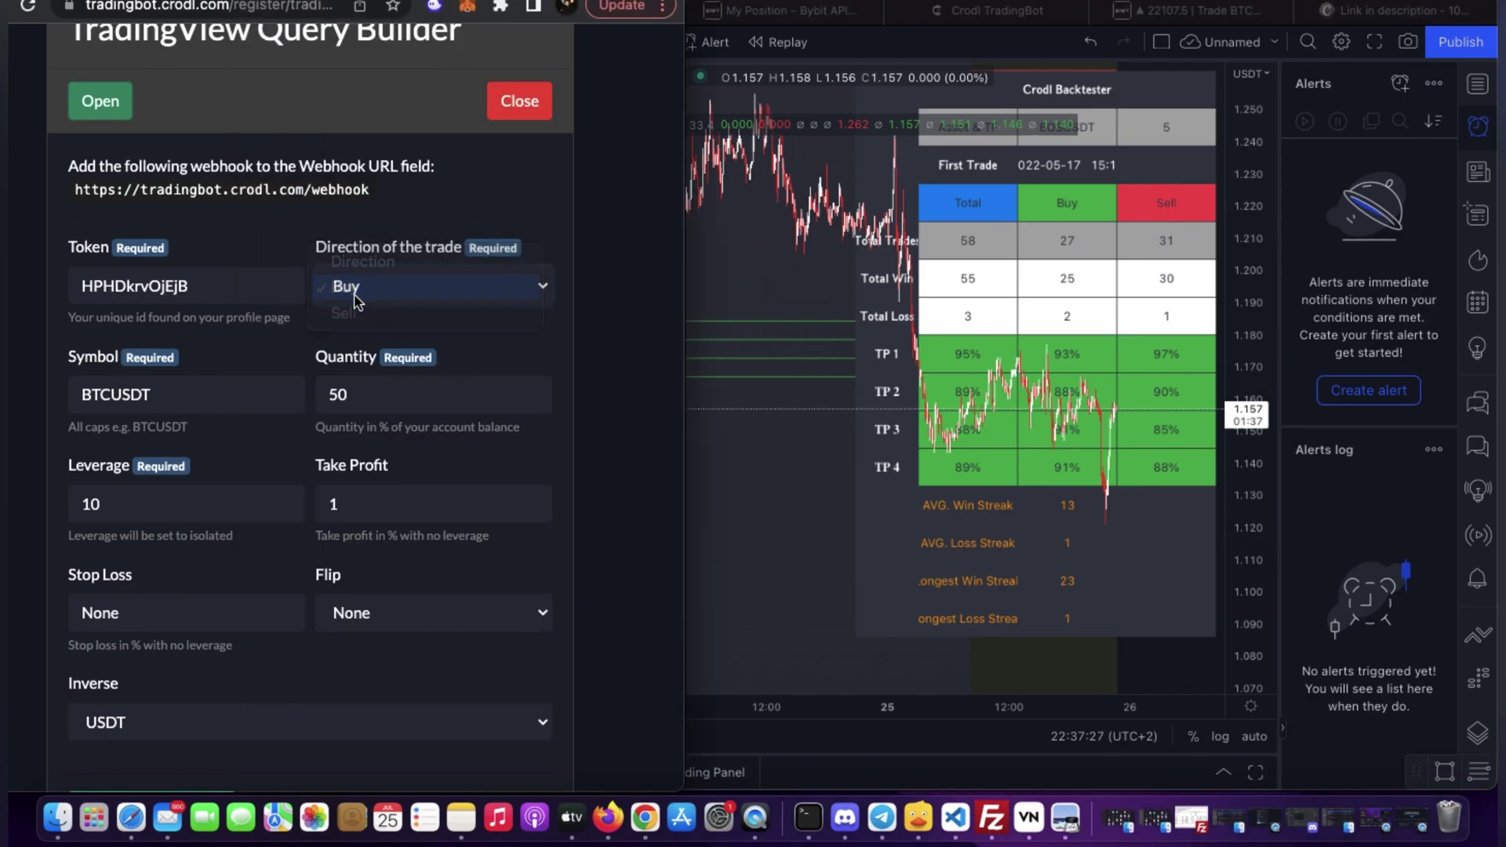
Step: Replace the BTCUSDT symbol with EOSUSDT and set Take Profit to None
click(767, 255)
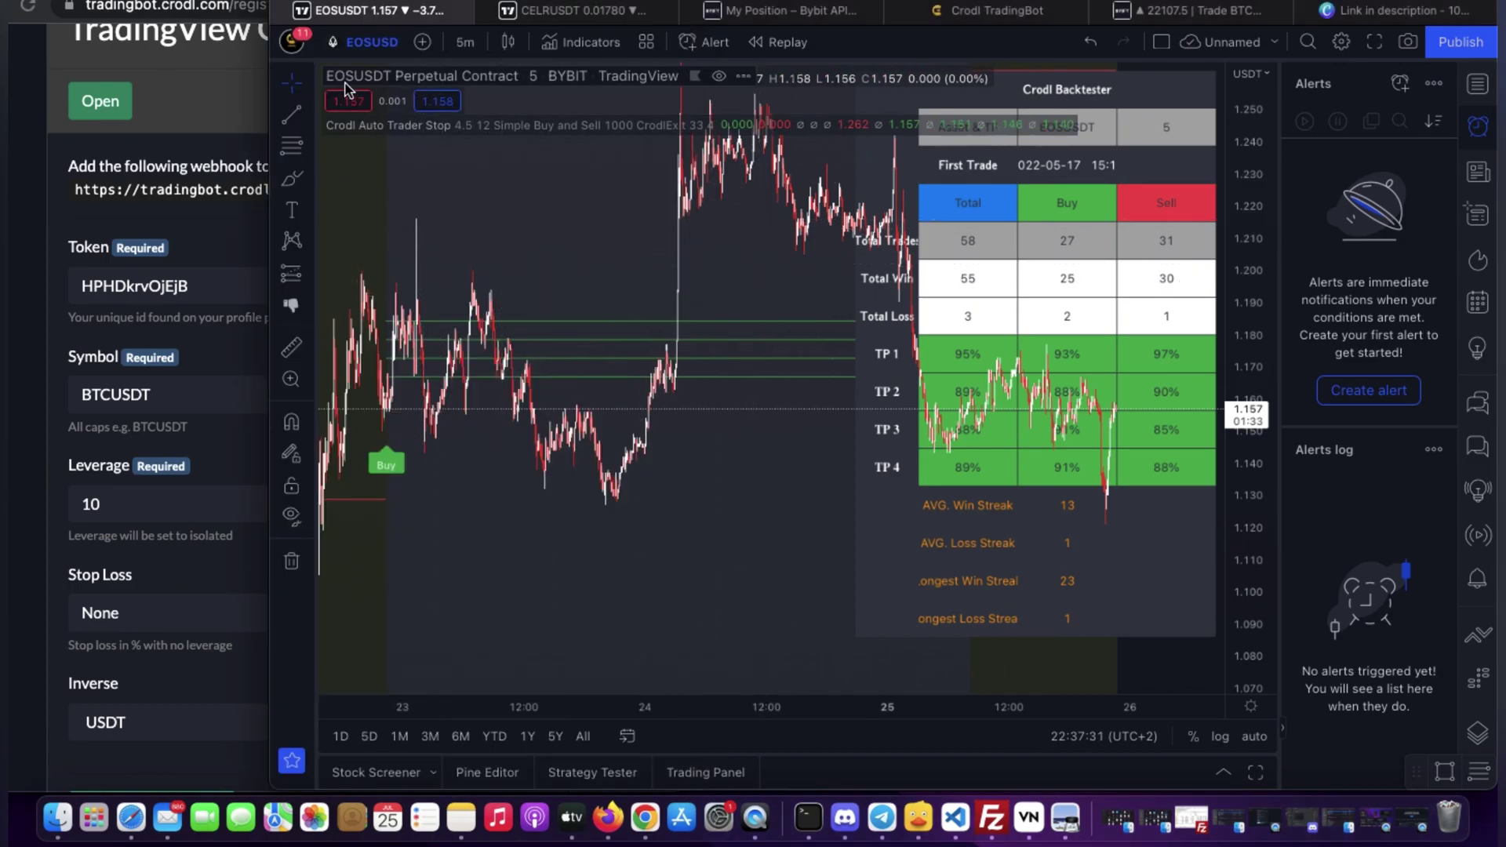
click(148, 402)
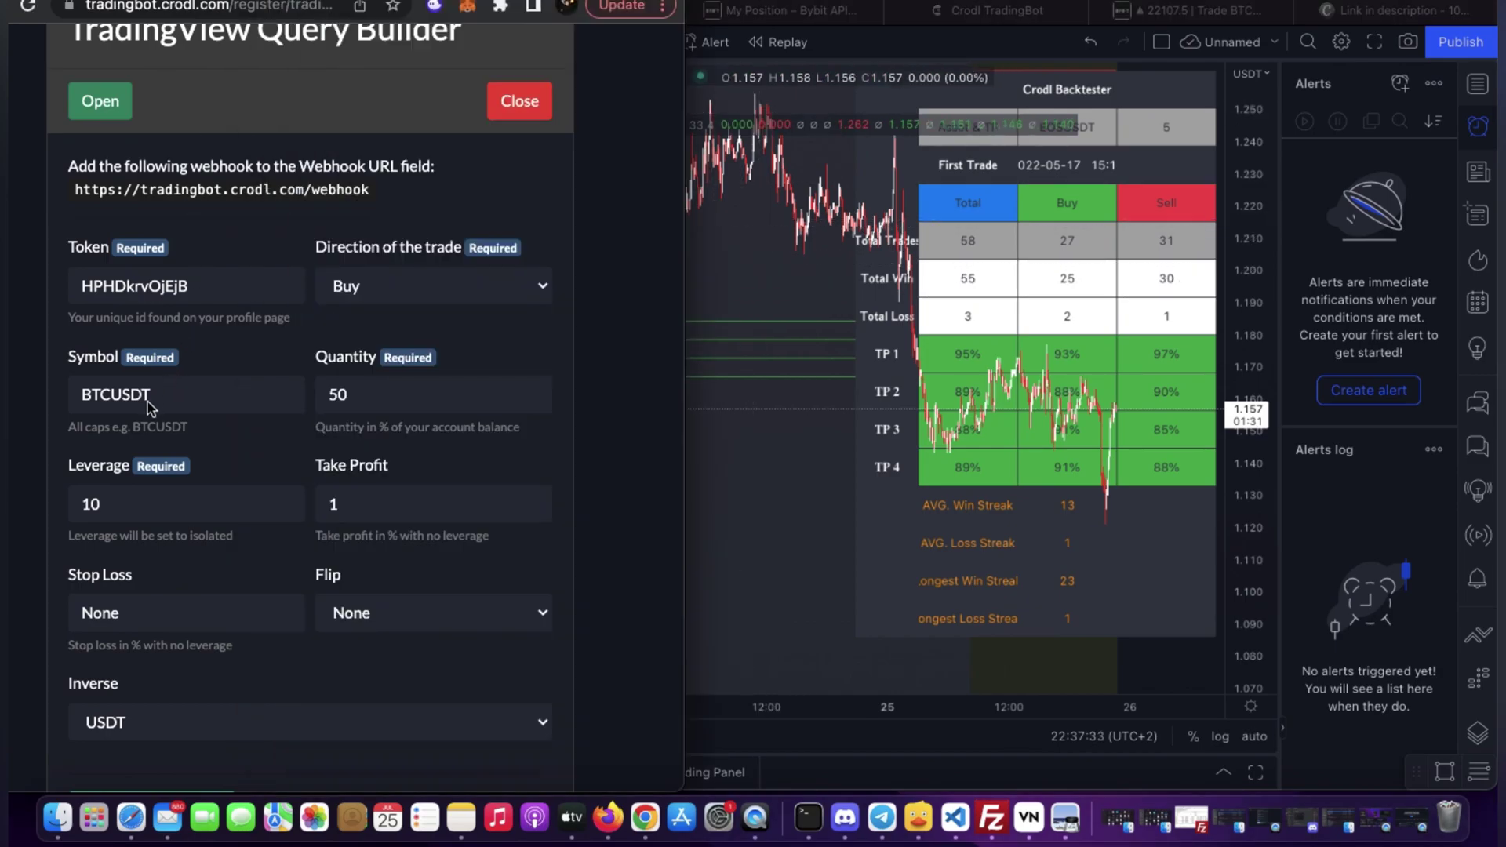
double_click(148, 398)
text(EOS)
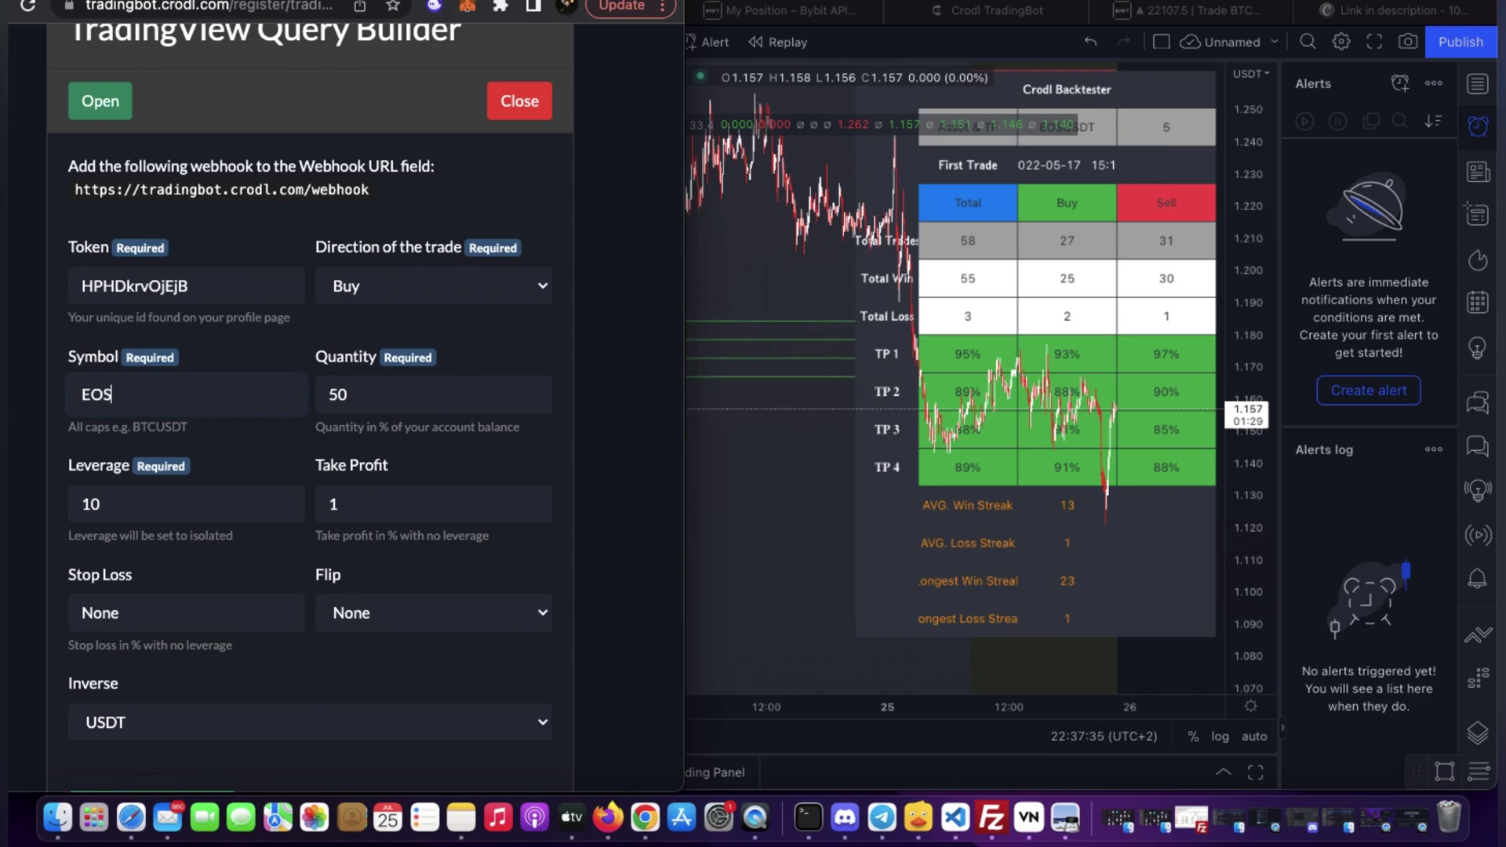
text(USDT)
double_click(362, 511)
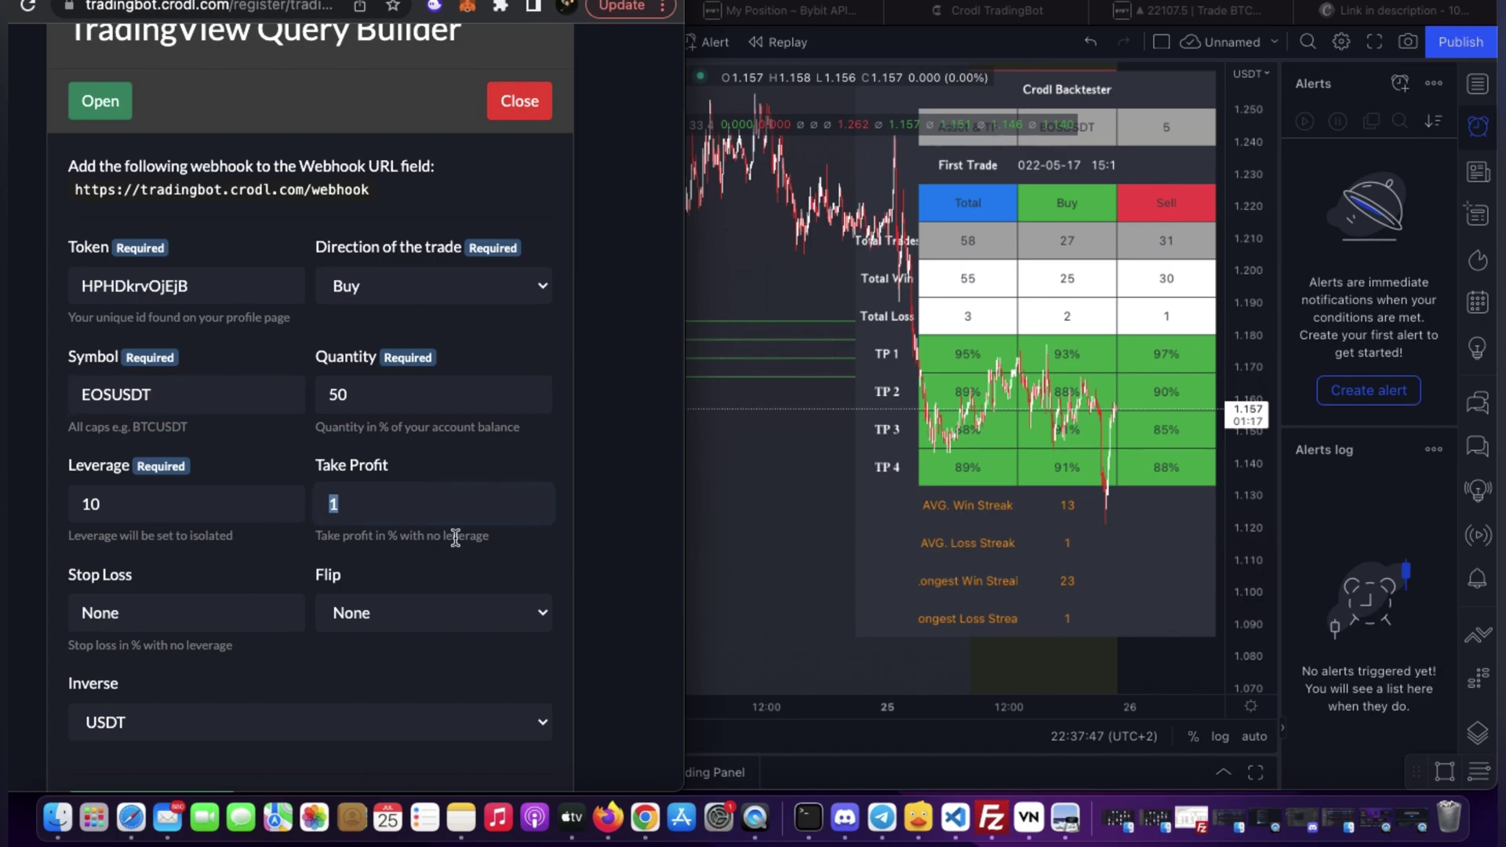
text(None)
Step: Copy the generated Buy EOSUSDT open-trade syntax
scroll(339, 549, down, 3)
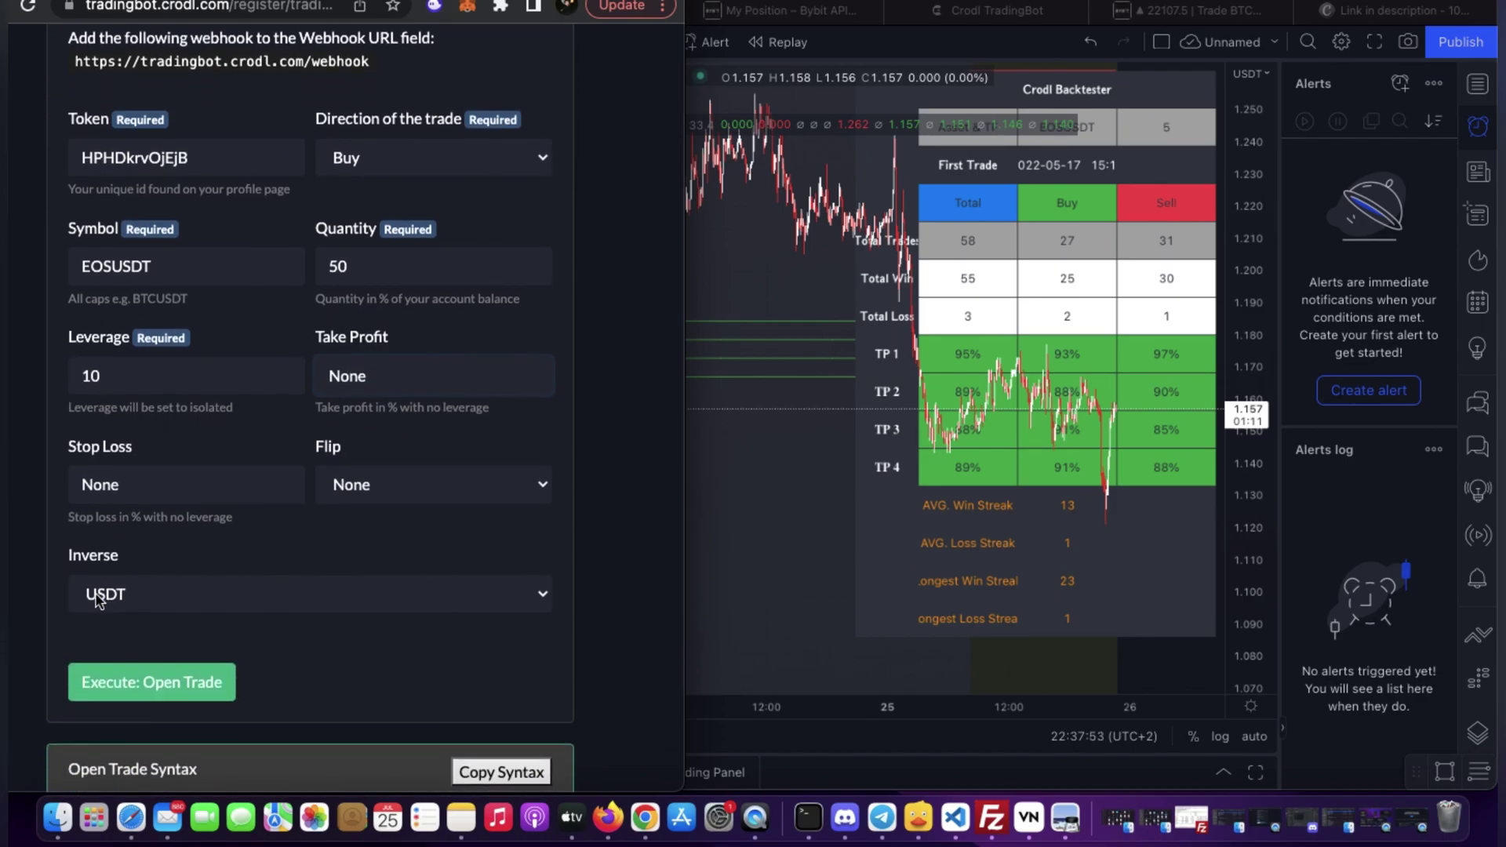
scroll(290, 639, down, 3)
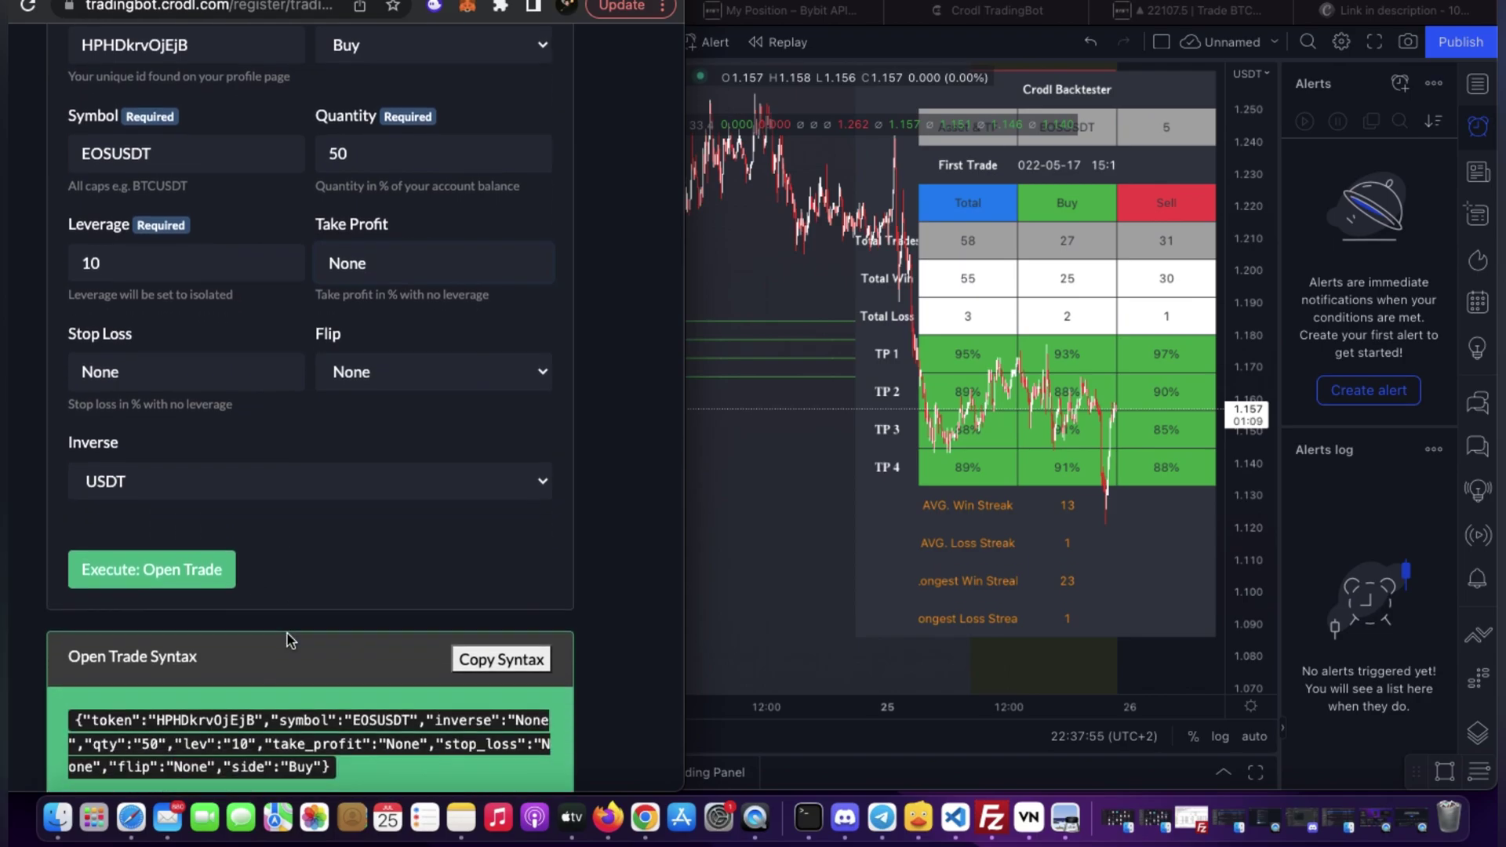
scroll(290, 637, down, 1)
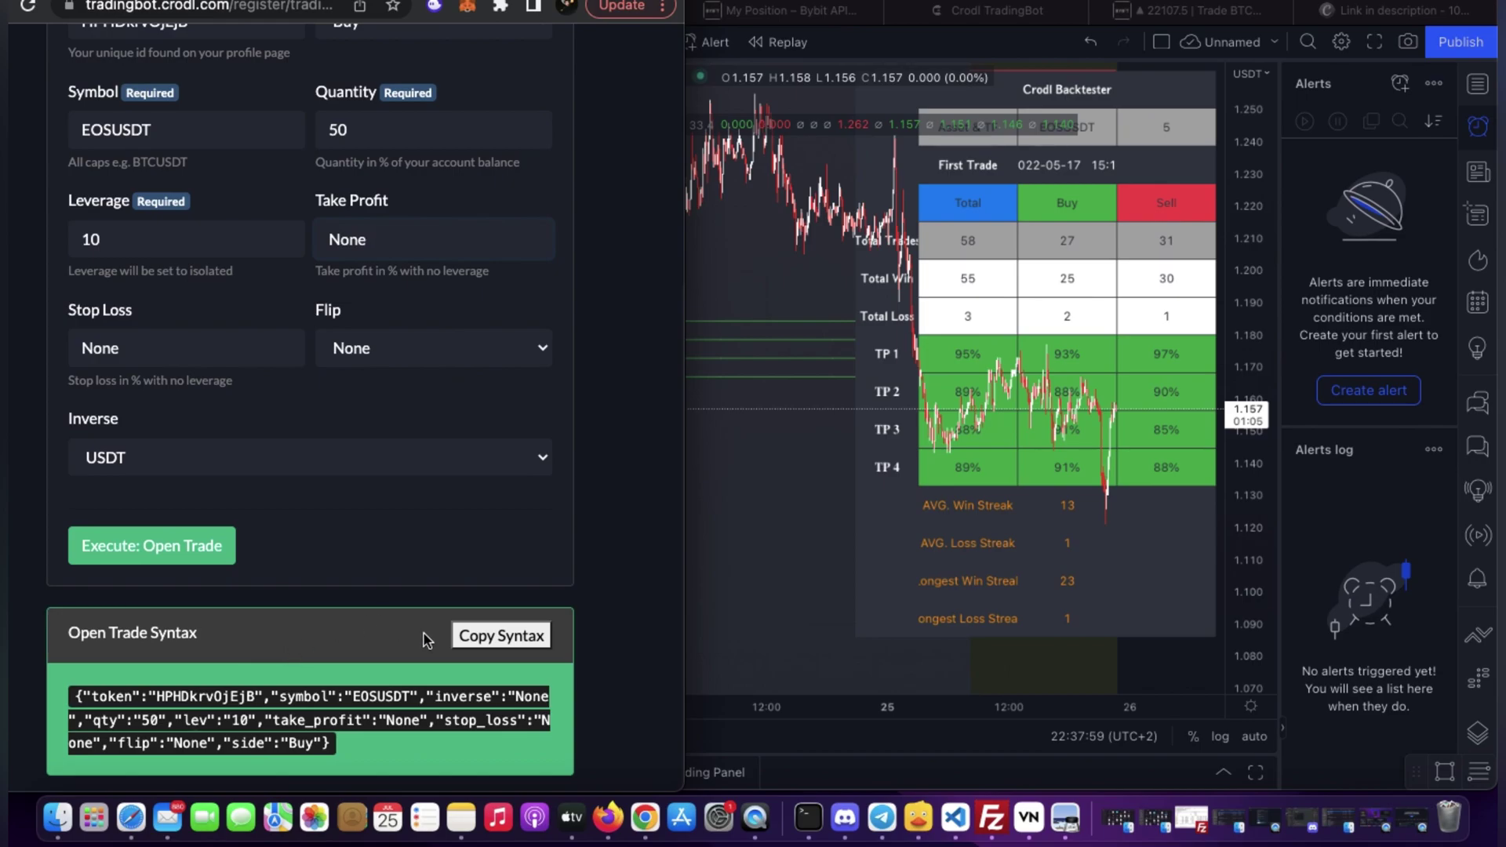
click(496, 638)
Step: Start a new EOSUSDT alert with condition Crodl Auto Trader, Buy Flag
click(703, 452)
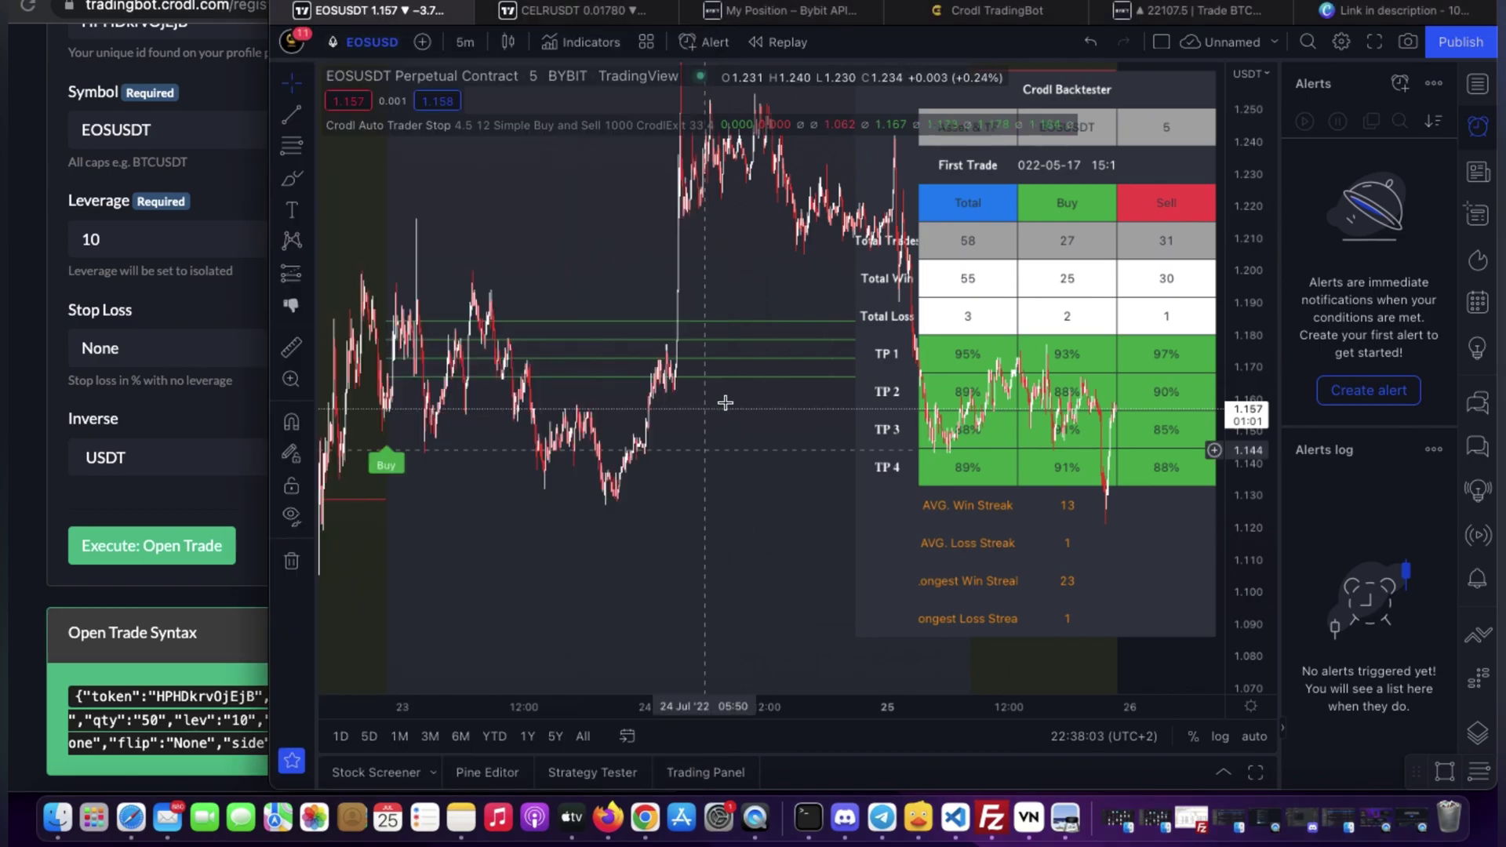
click(1123, 259)
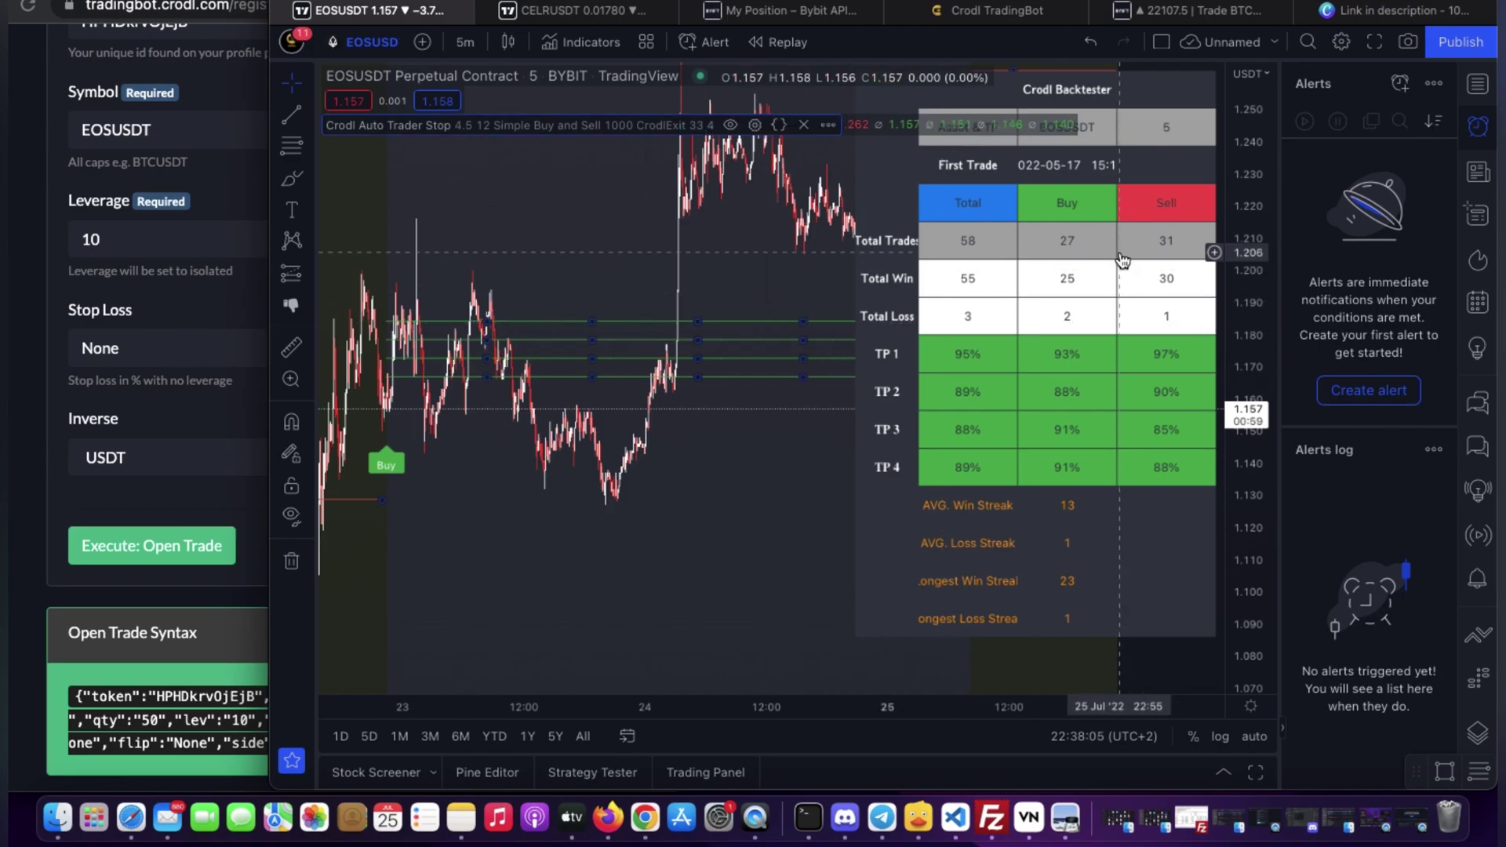
click(1478, 123)
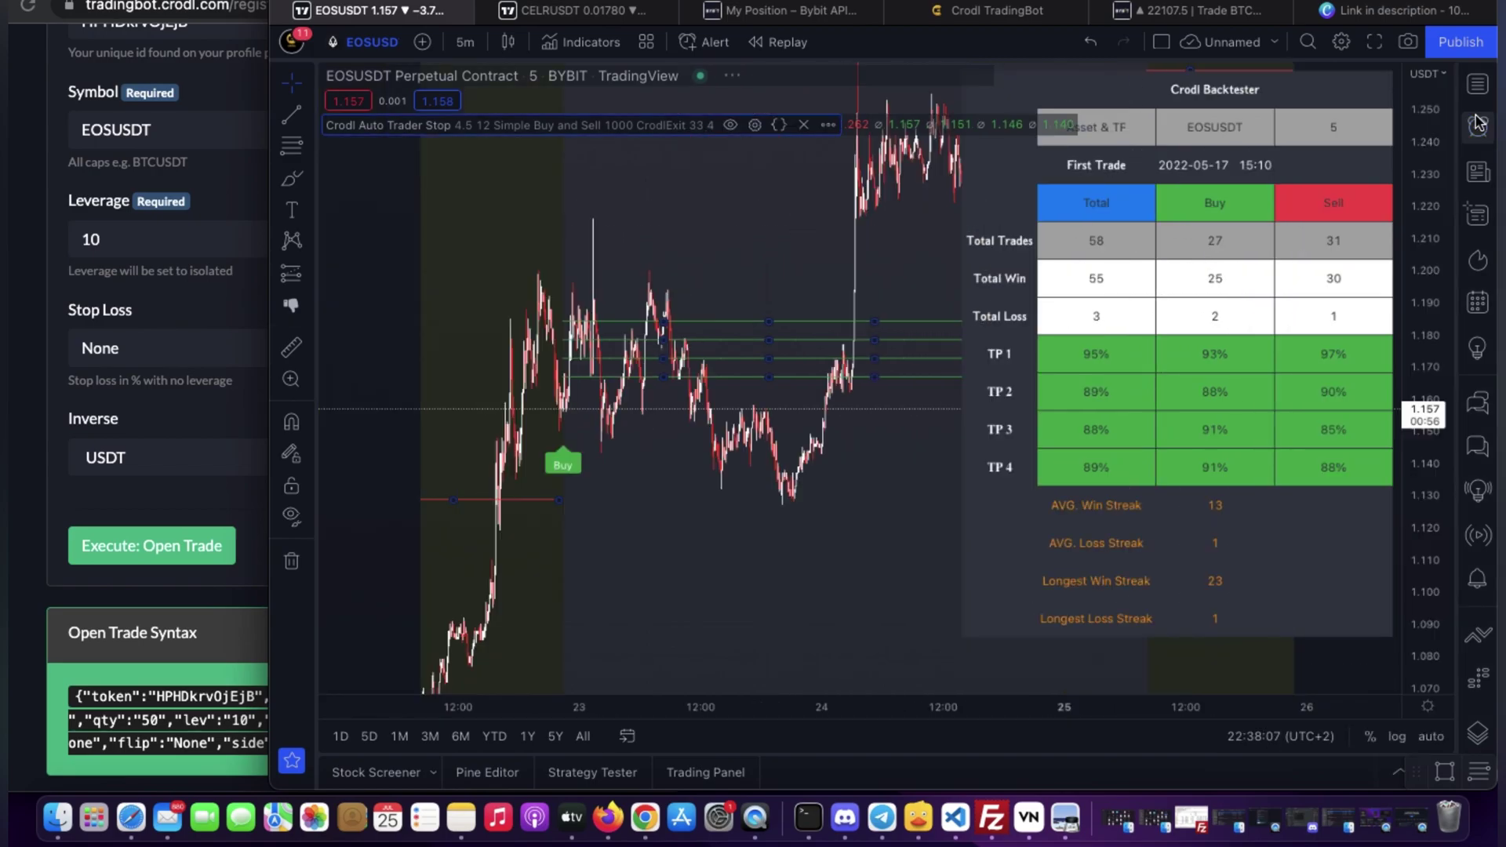
click(1478, 124)
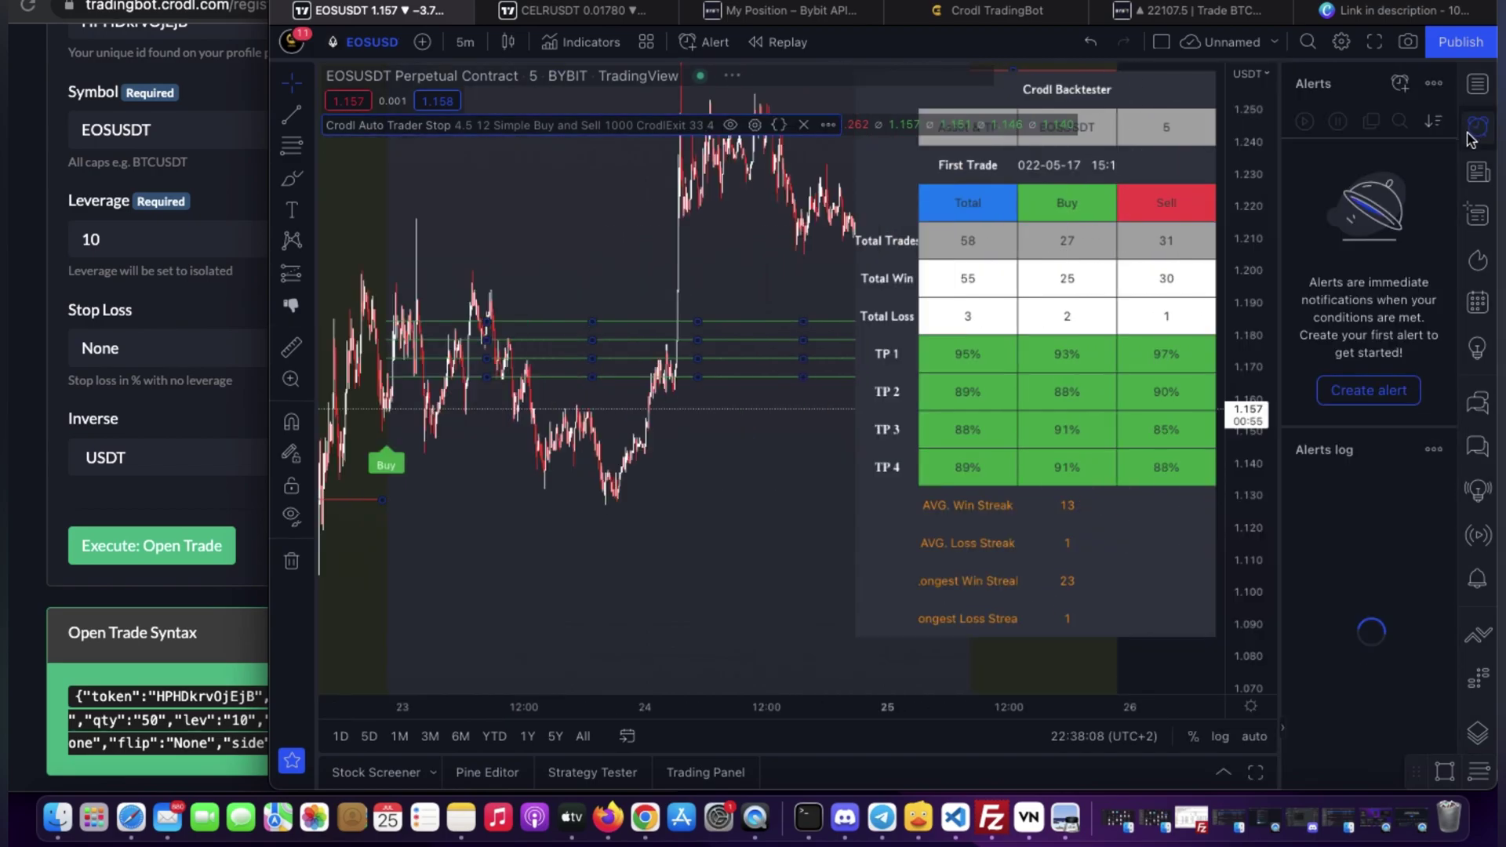
click(1399, 84)
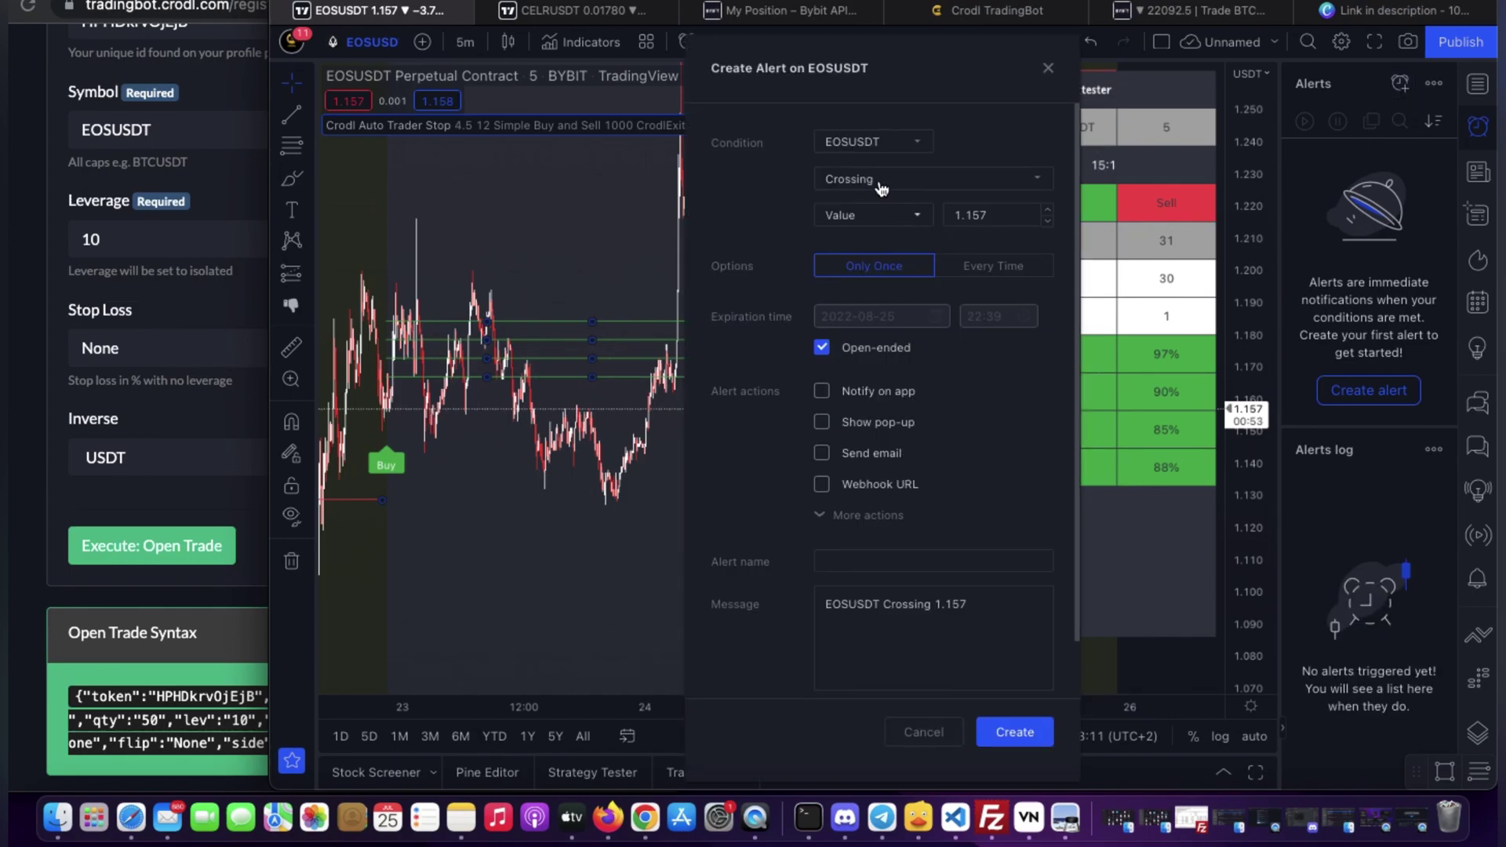
click(862, 142)
click(861, 175)
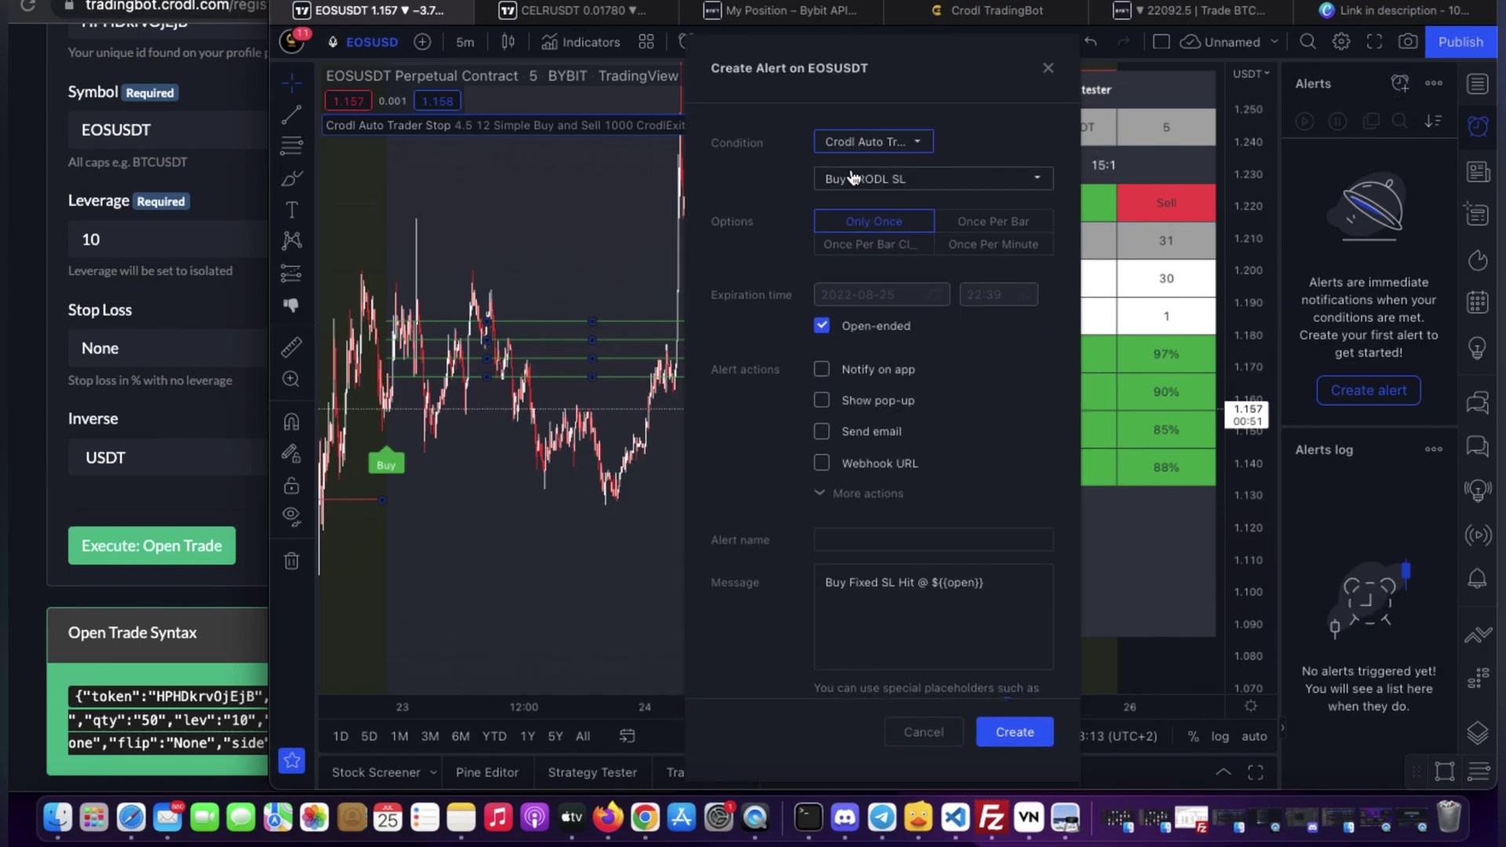
click(856, 179)
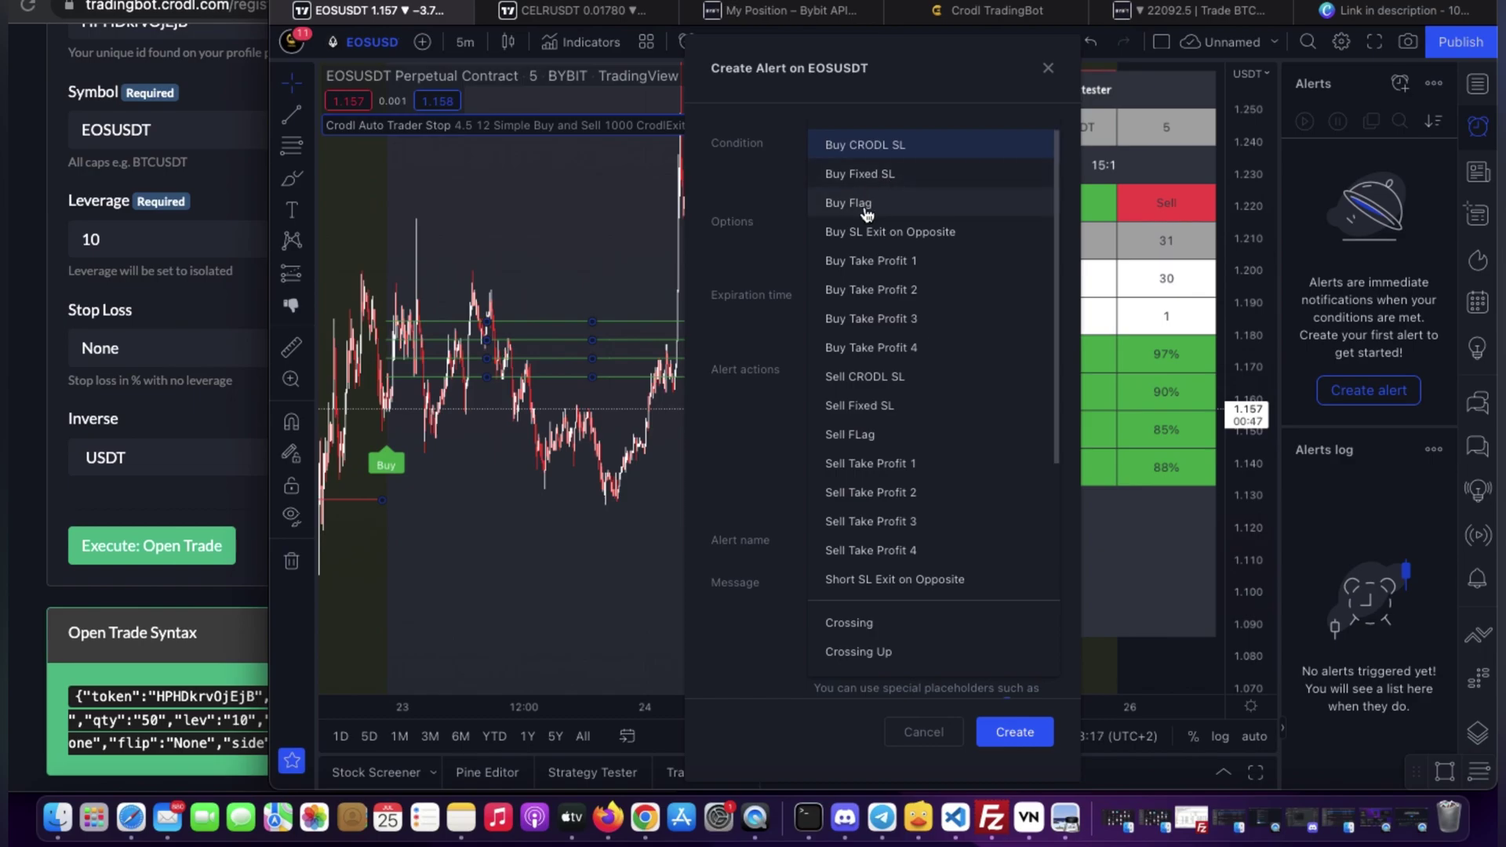
click(866, 205)
Step: Replace the default alert message with the pasted open-trade syntax
click(1014, 587)
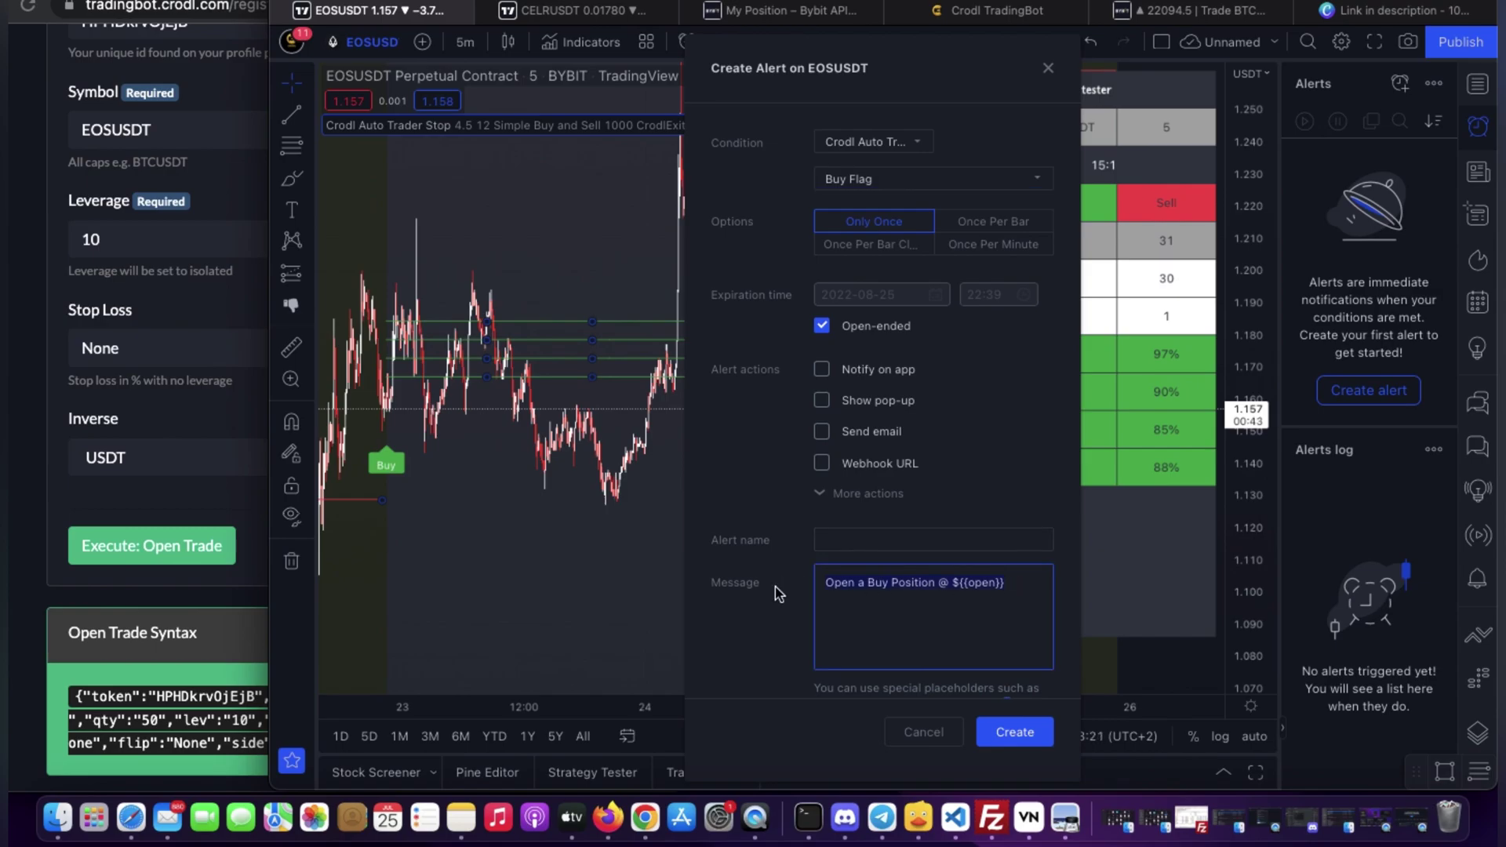
key(super+a)
key(BackSpace)
key(super+v)
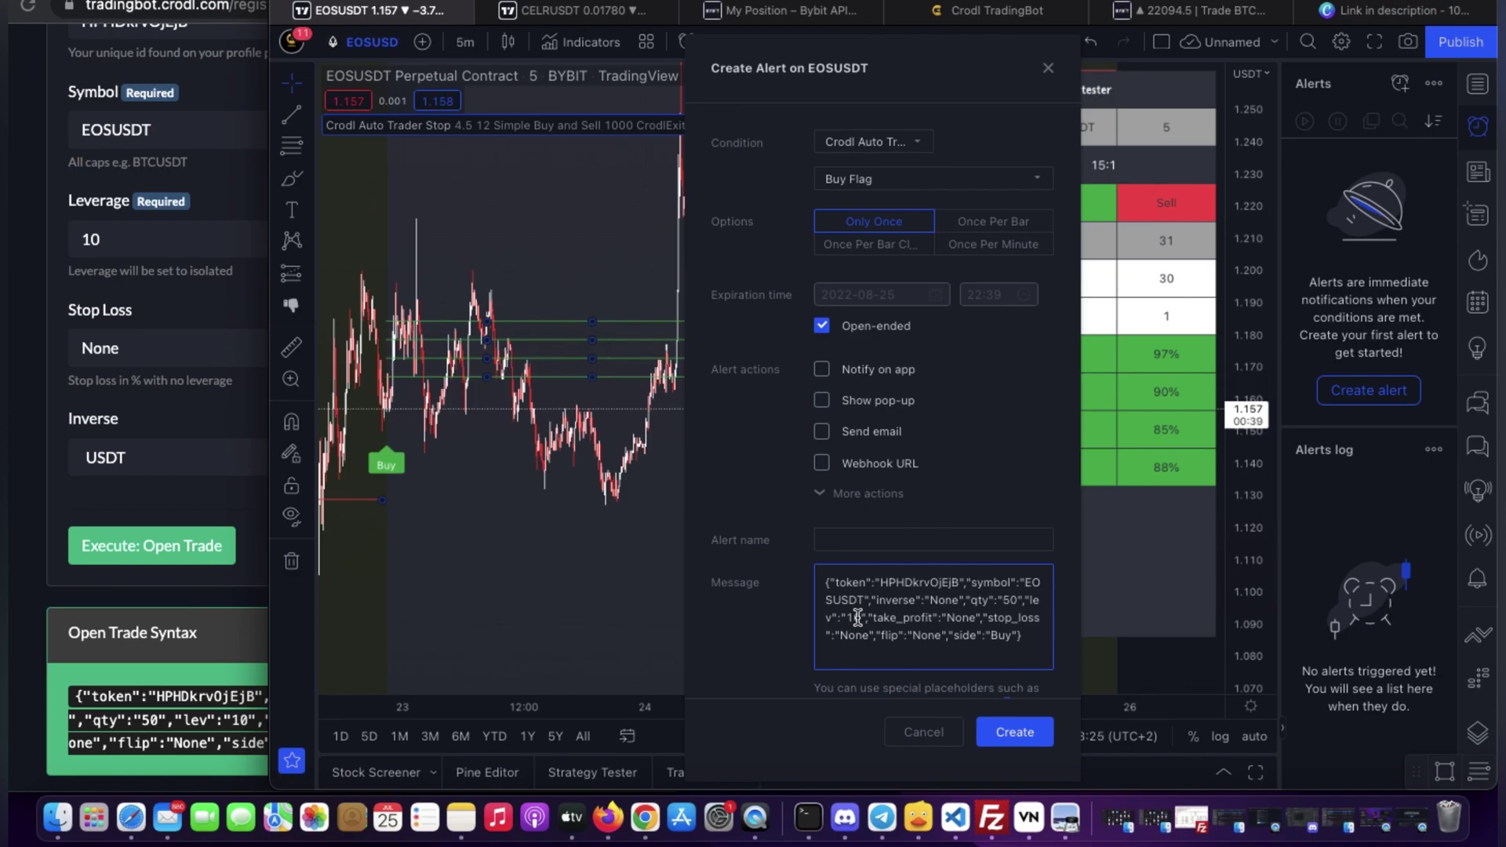
Step: Enable Webhook URL with the copied Crodl webhook address, set Once Per Bar, and create the alert
click(821, 463)
click(205, 413)
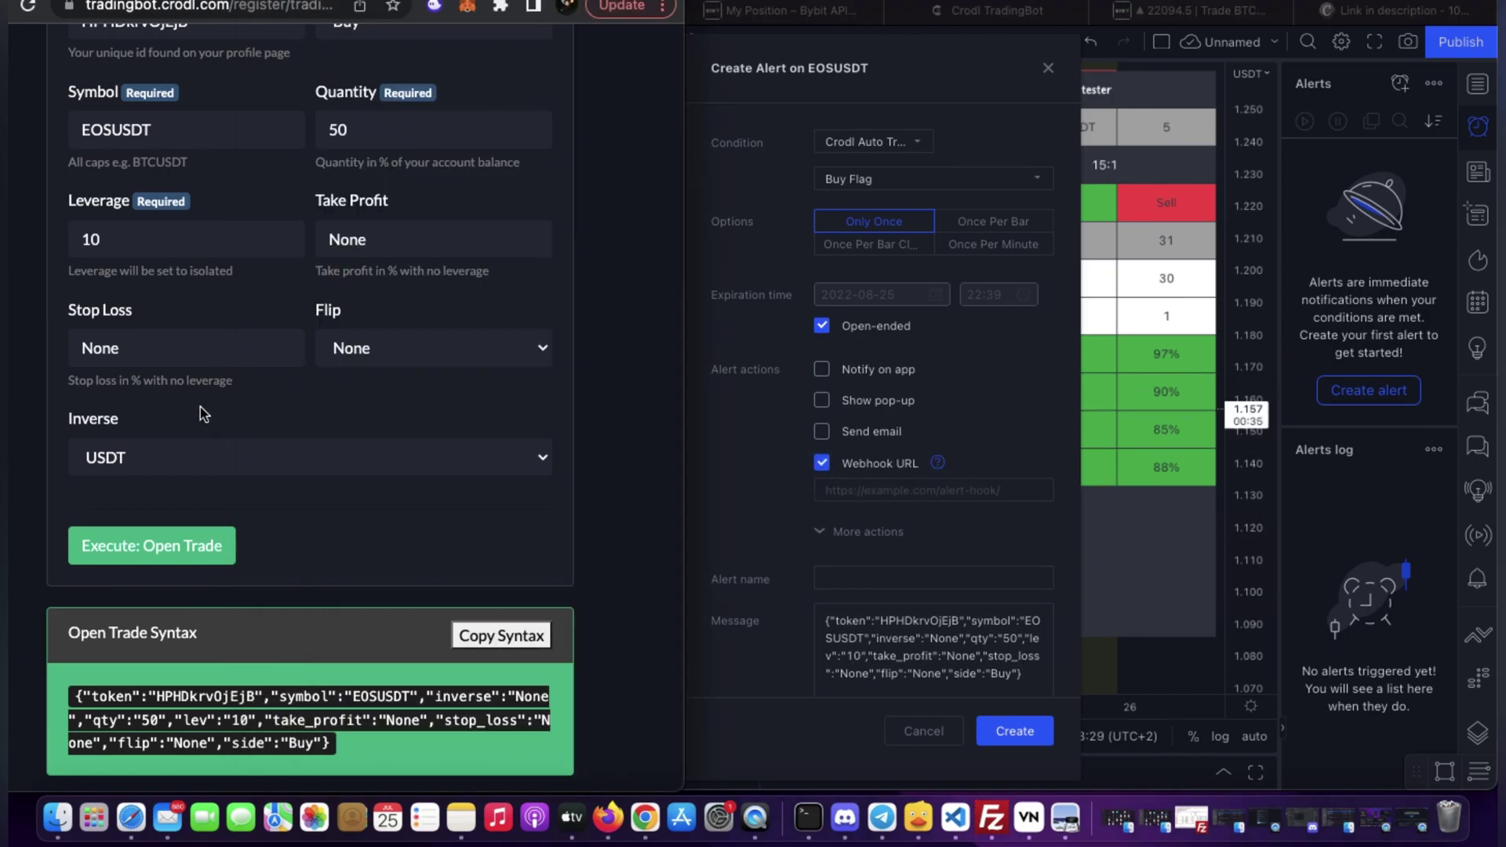
scroll(284, 375, up, 5)
drag(371, 141, 77, 142)
key(super+c)
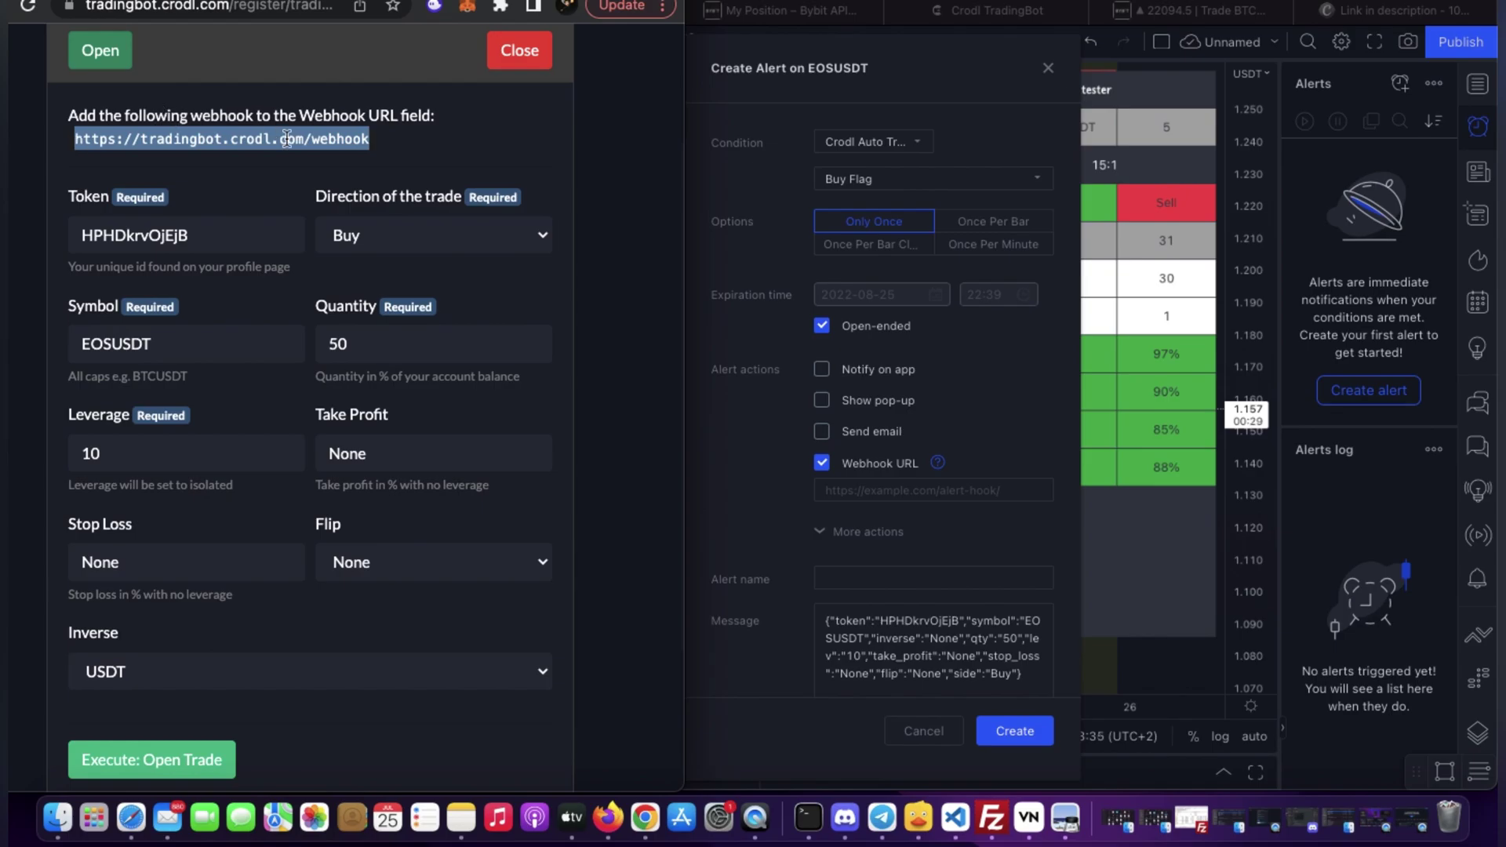
click(872, 488)
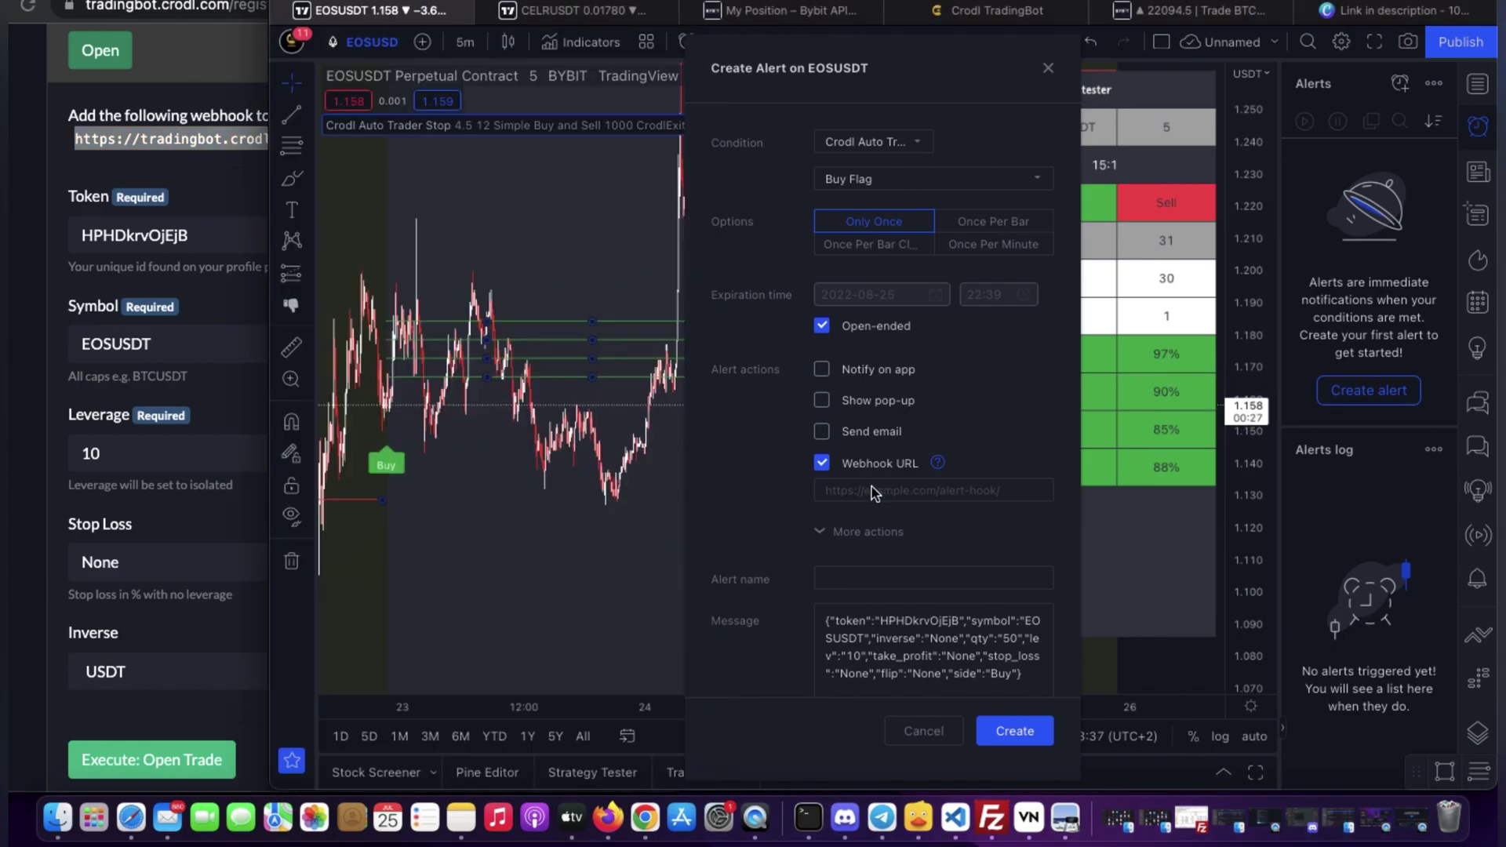
key(super+v)
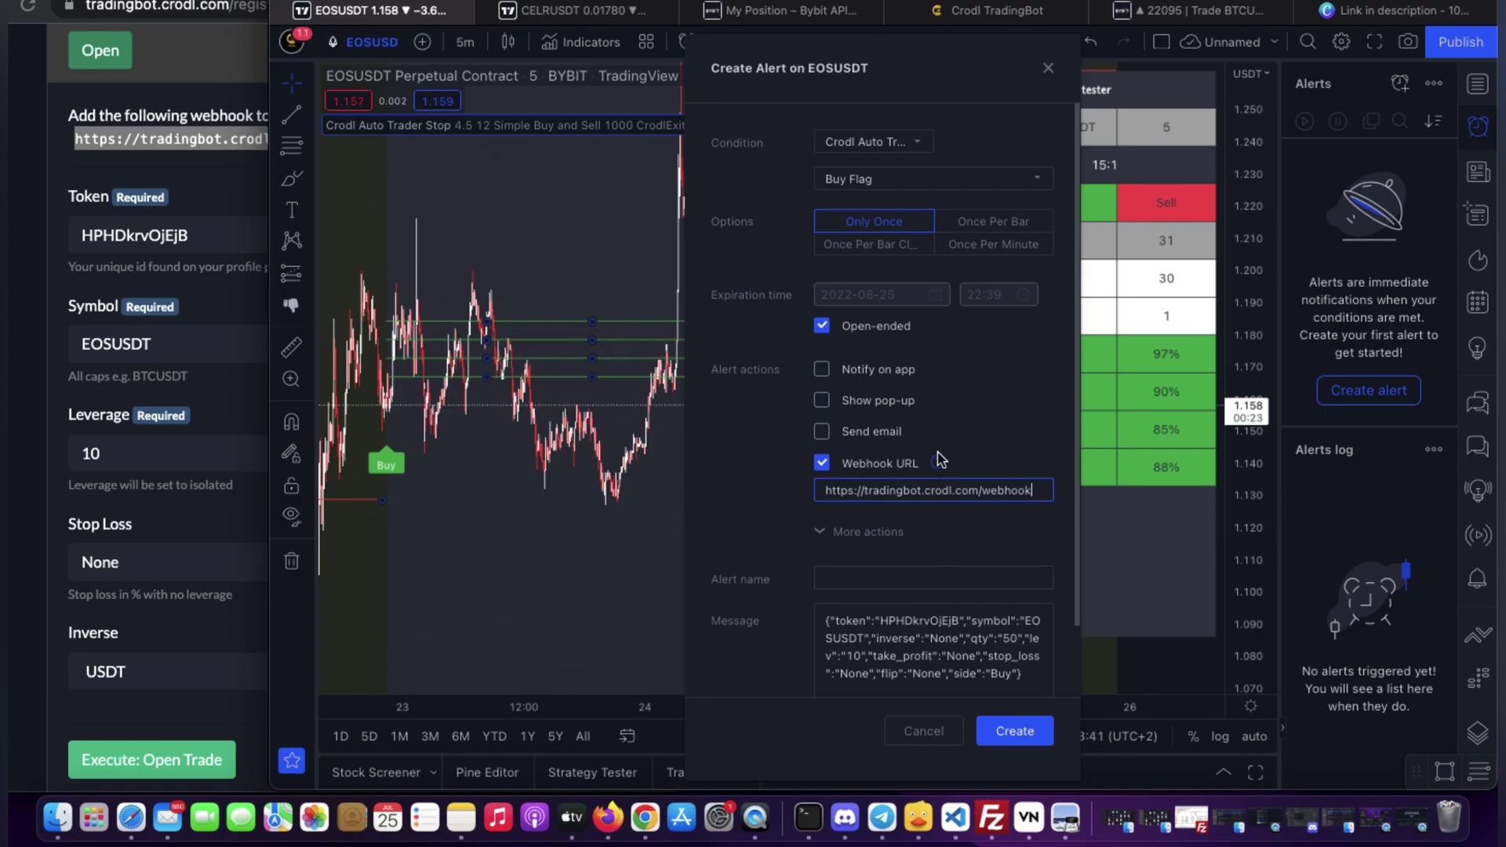
click(992, 224)
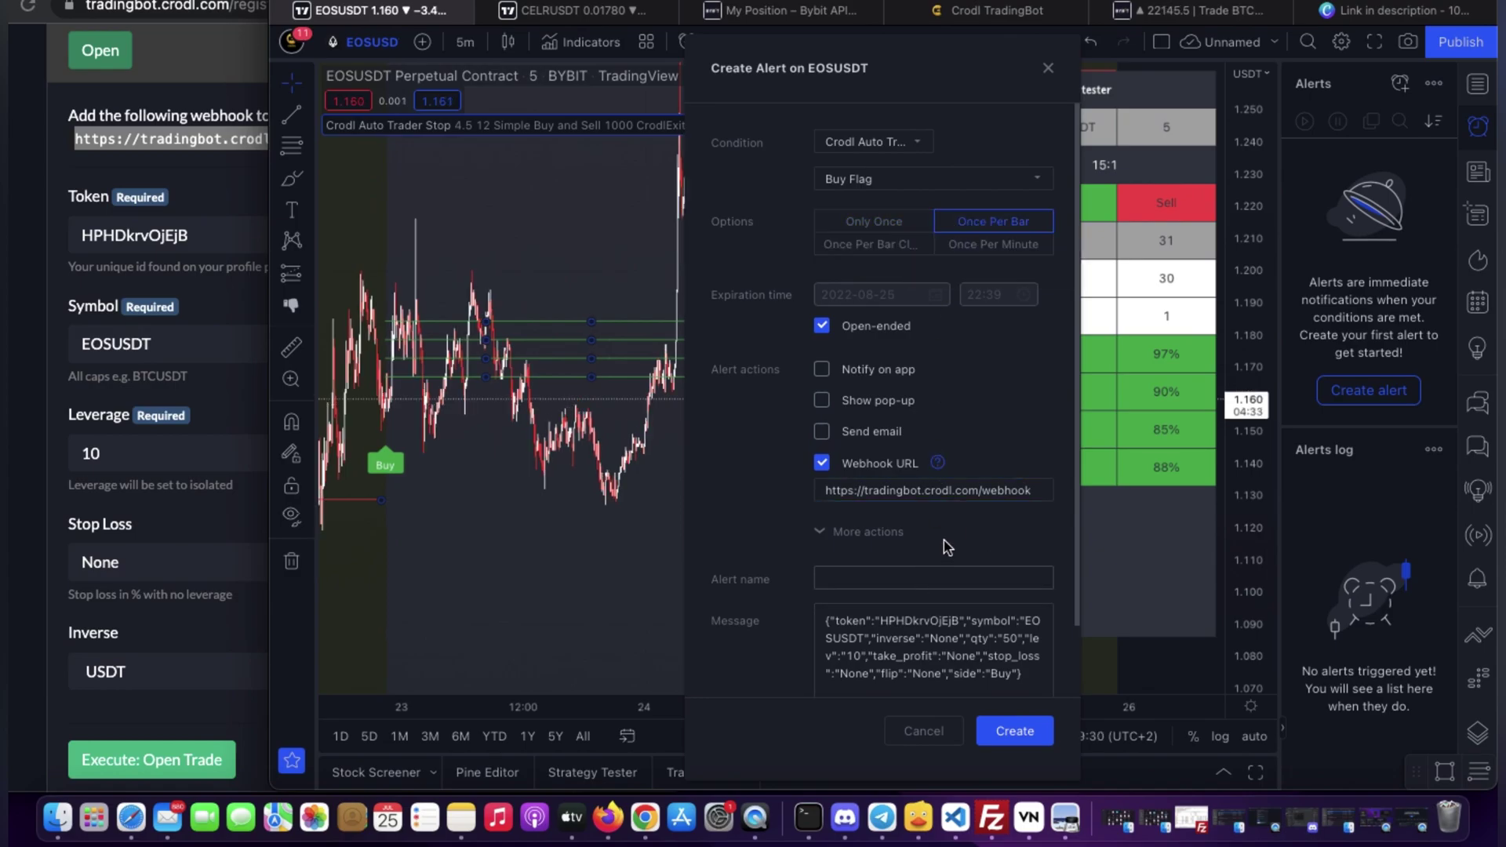
click(998, 733)
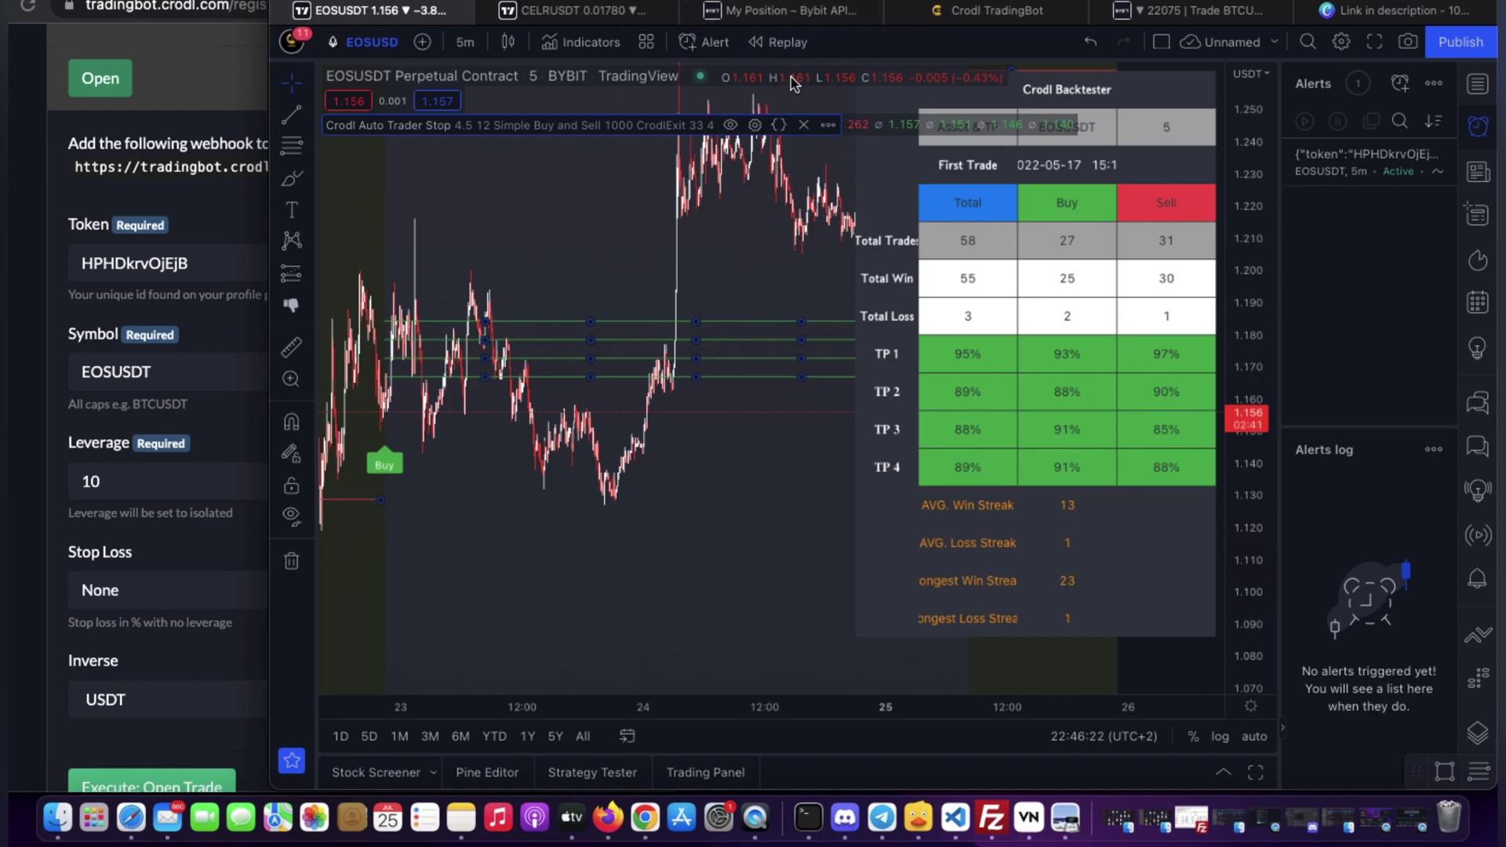
Step: Review the Crodl Auto Trader Stop inputs (Slow Mode 4.5, Trend Length 12, 4% stop loss) and close unchanged
click(754, 126)
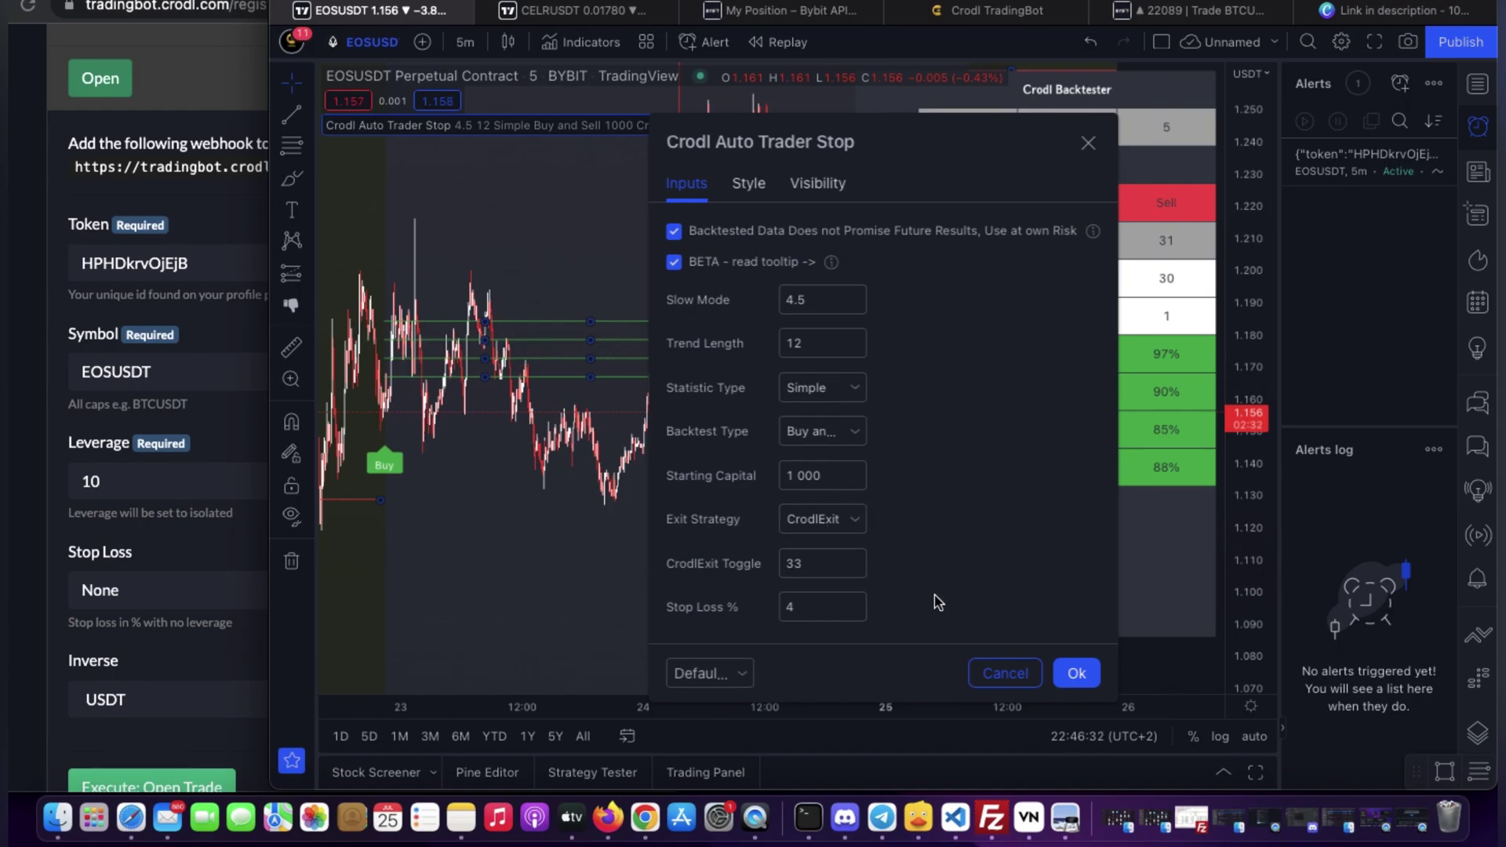
click(1077, 673)
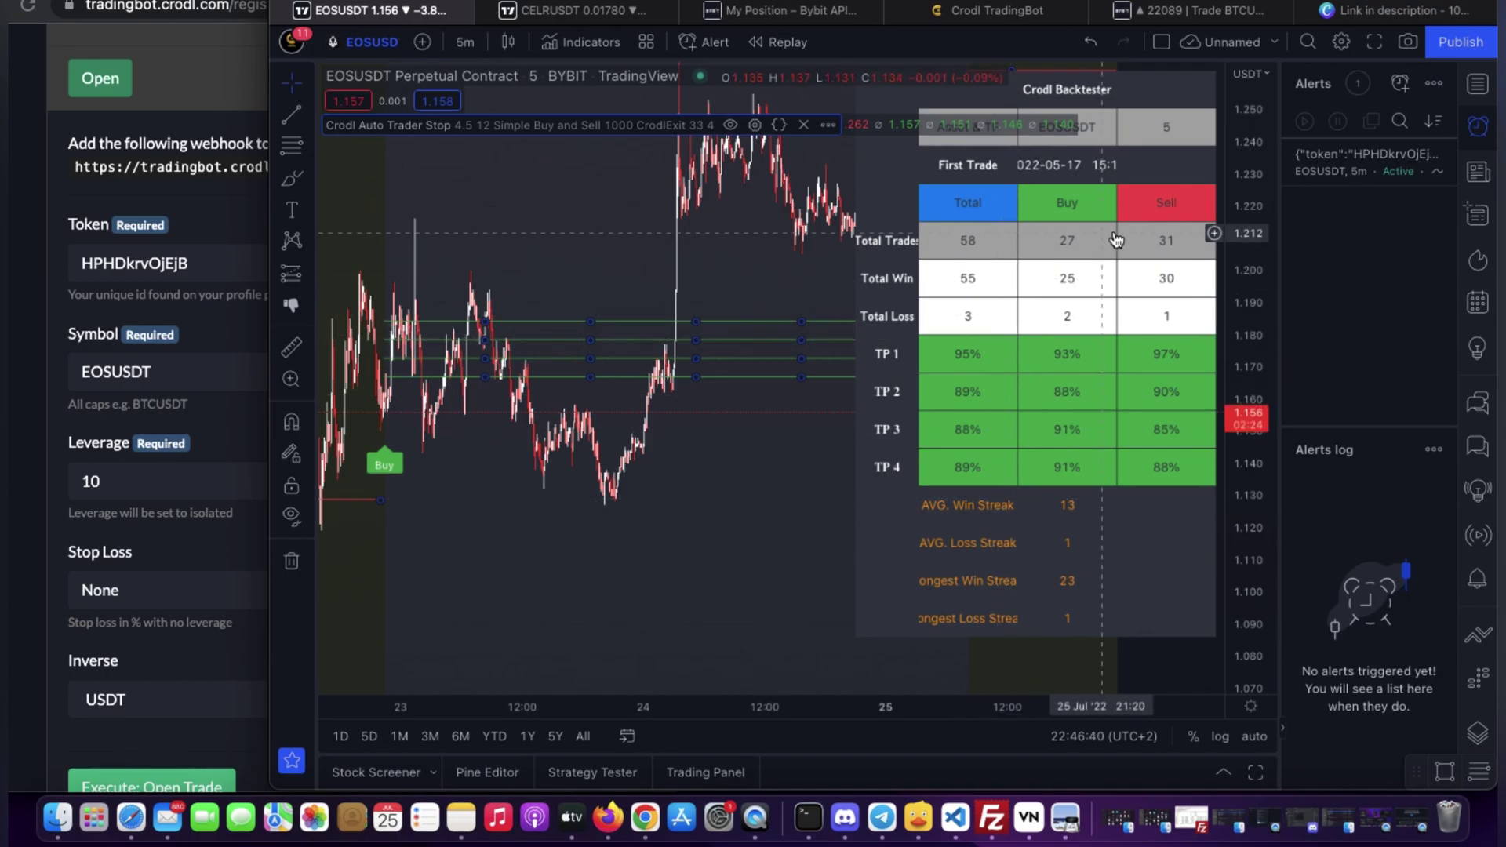
Step: Switch to the Close form, correct the symbol to EOSUSDT, copy the Close_Long syntax, and start a new alert
click(123, 132)
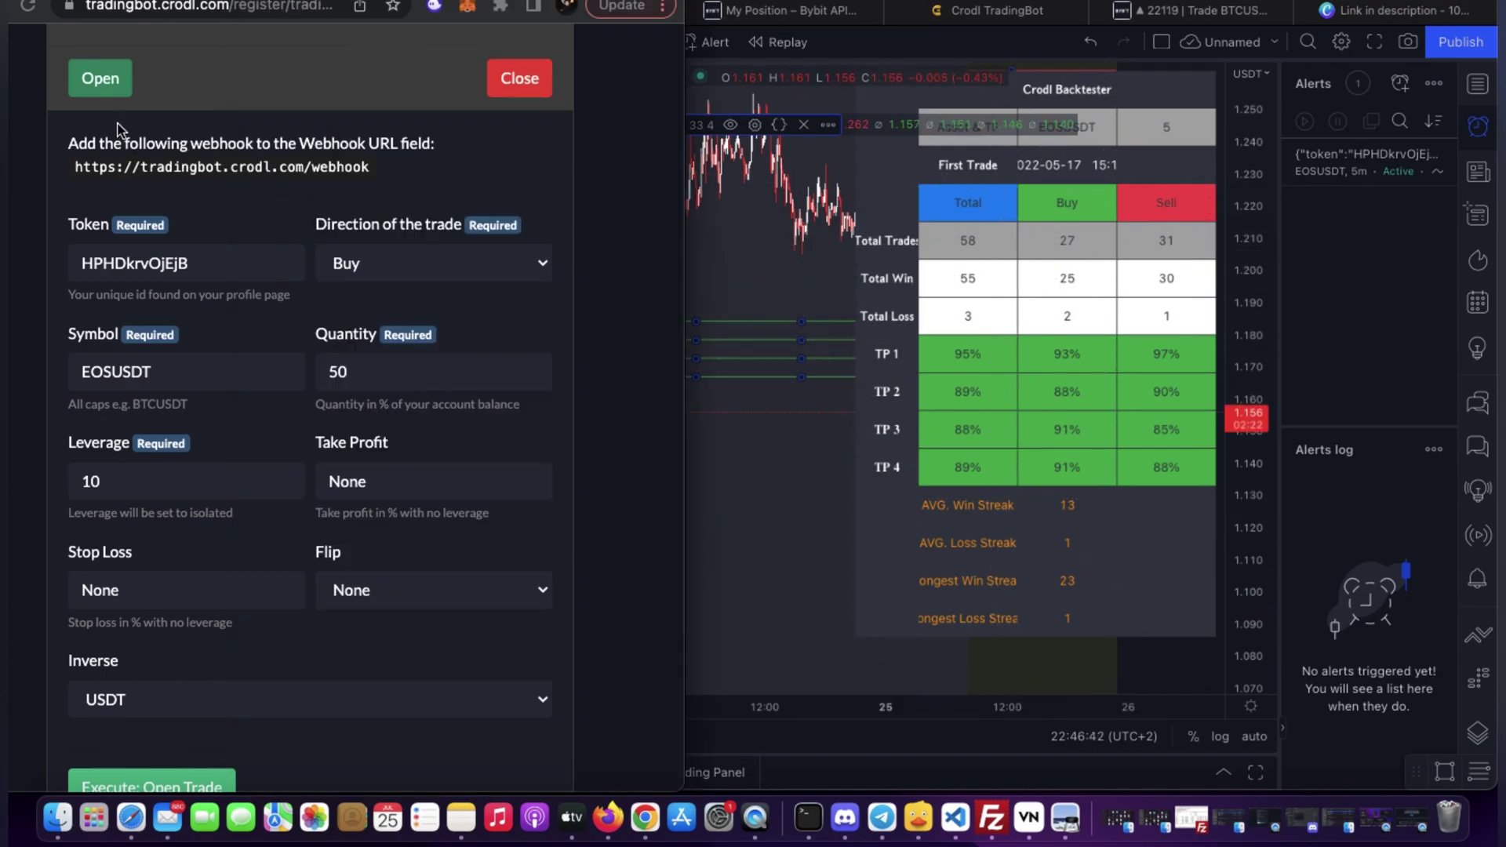
click(533, 85)
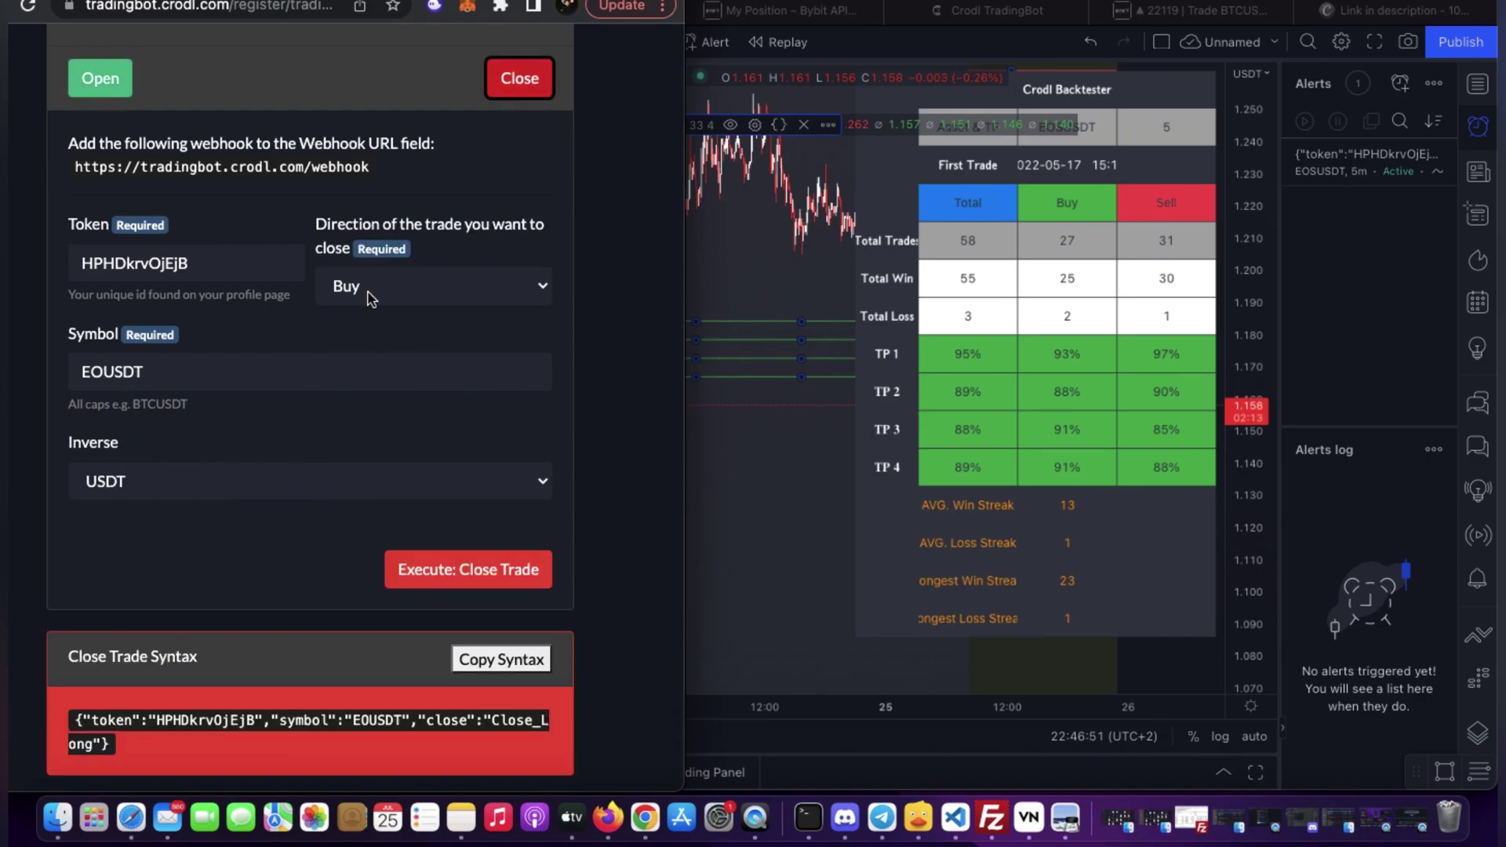
double_click(158, 385)
key(BackSpace)
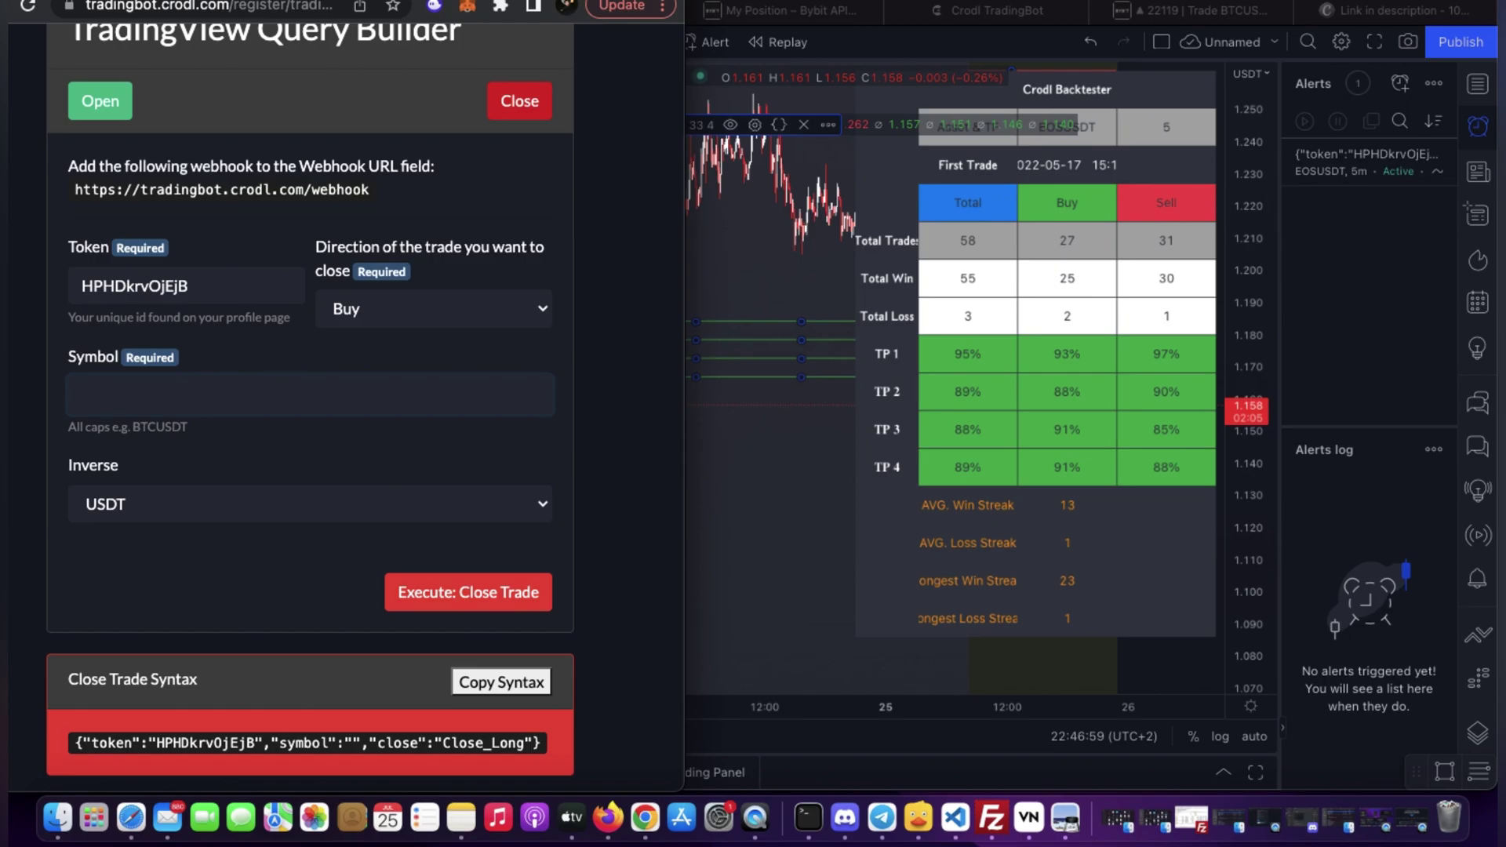
text(EOSUSDT)
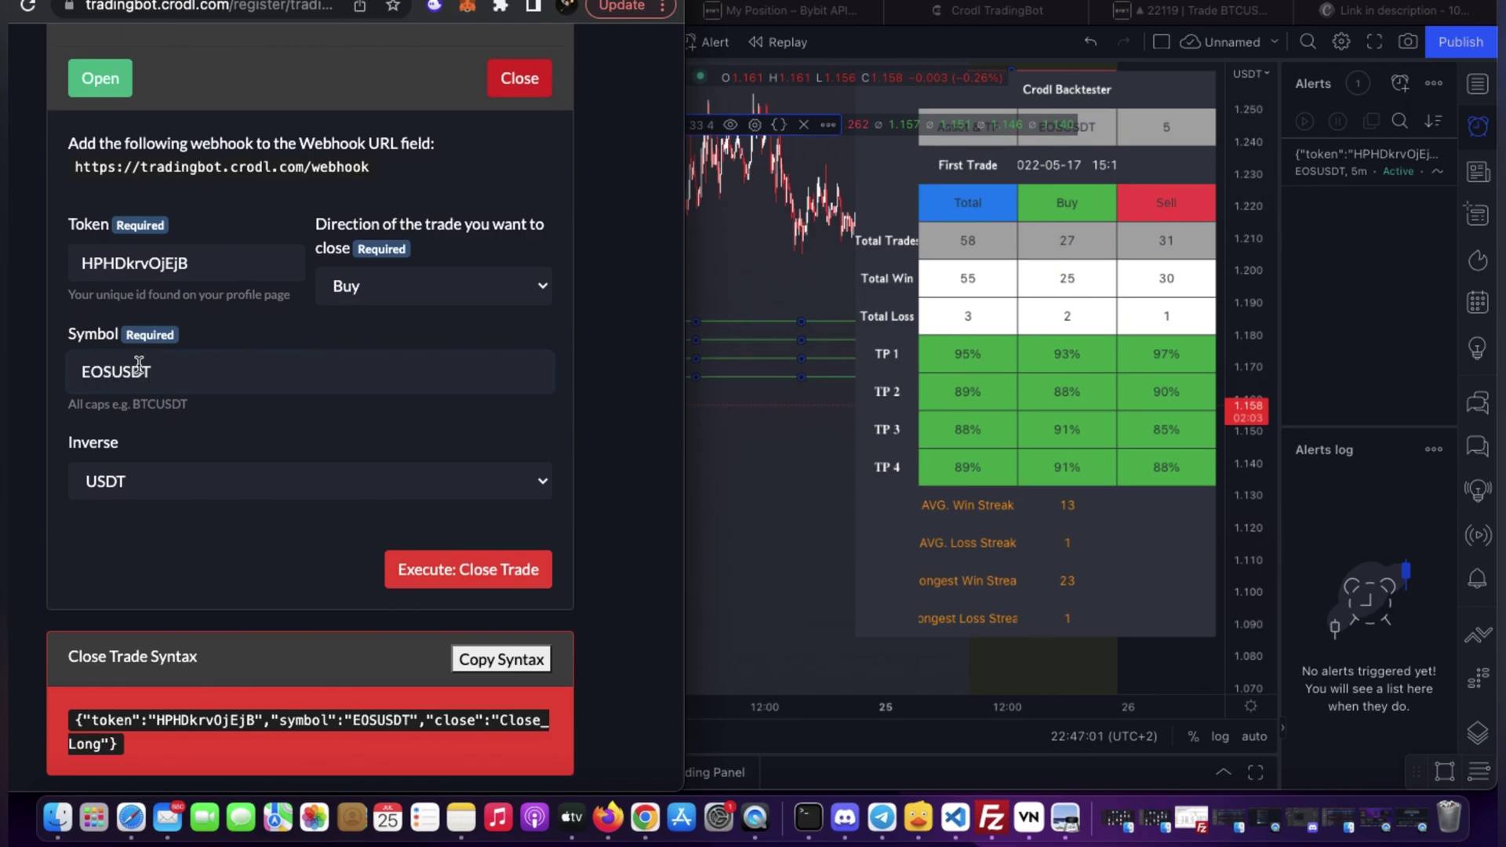
click(511, 663)
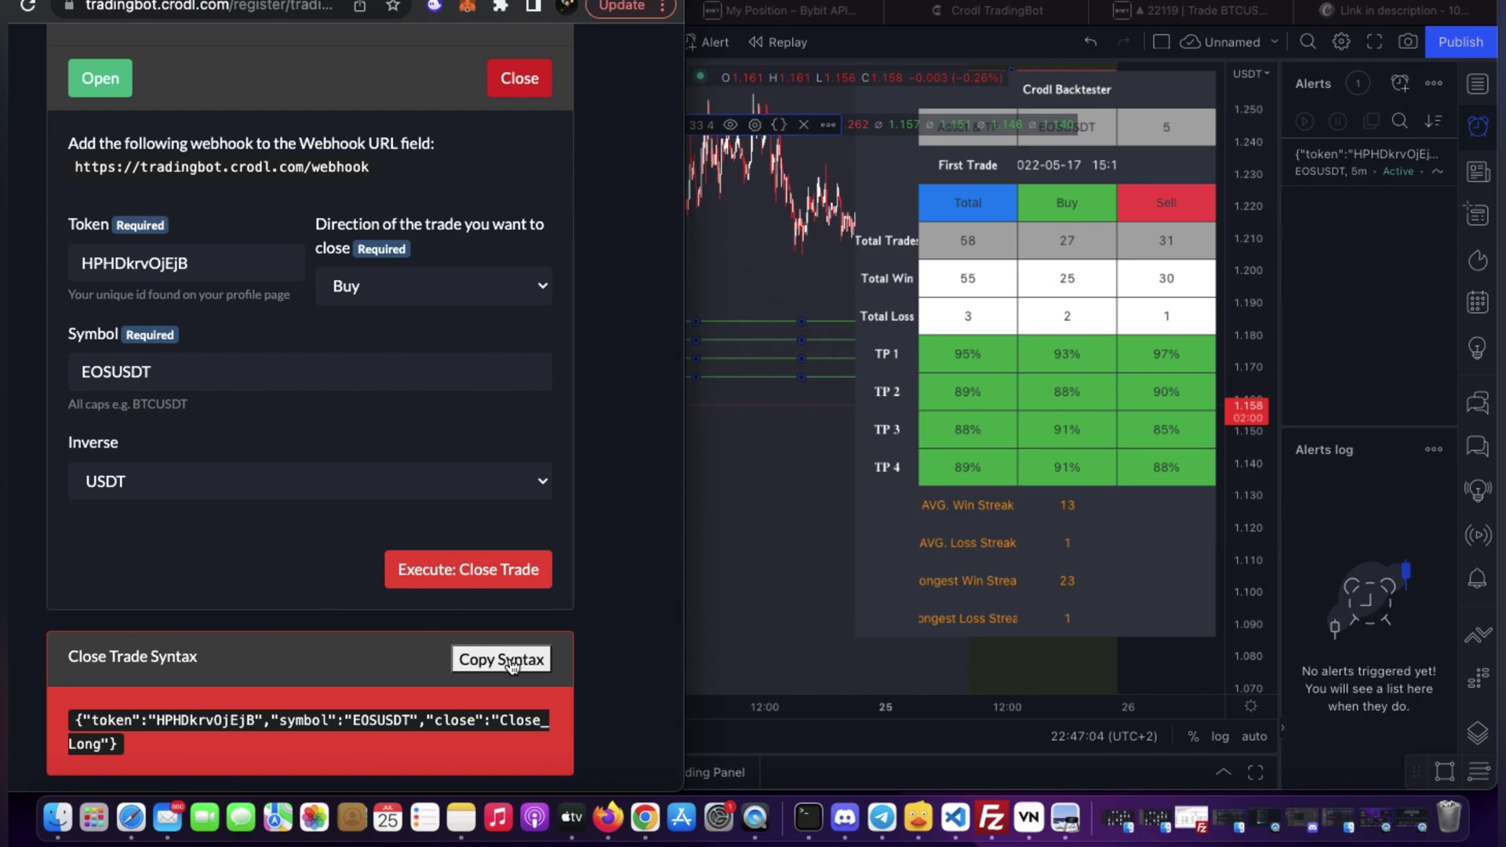
click(1402, 89)
click(1401, 89)
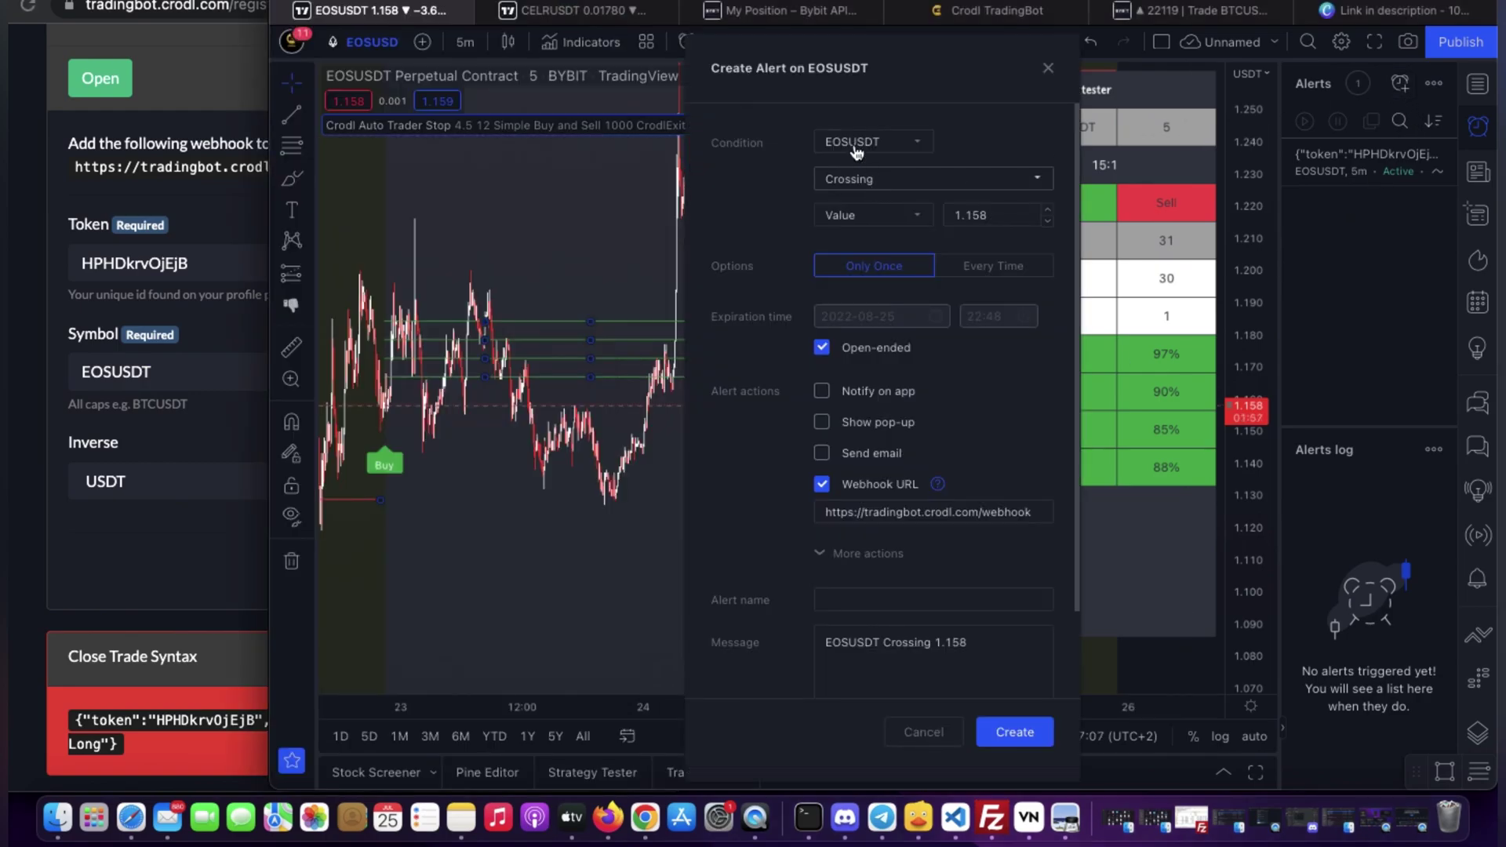
Step: Create a once-per-bar Crodl Auto Trader Buy CRODL SL alert with the Close_Long message
click(851, 141)
click(863, 173)
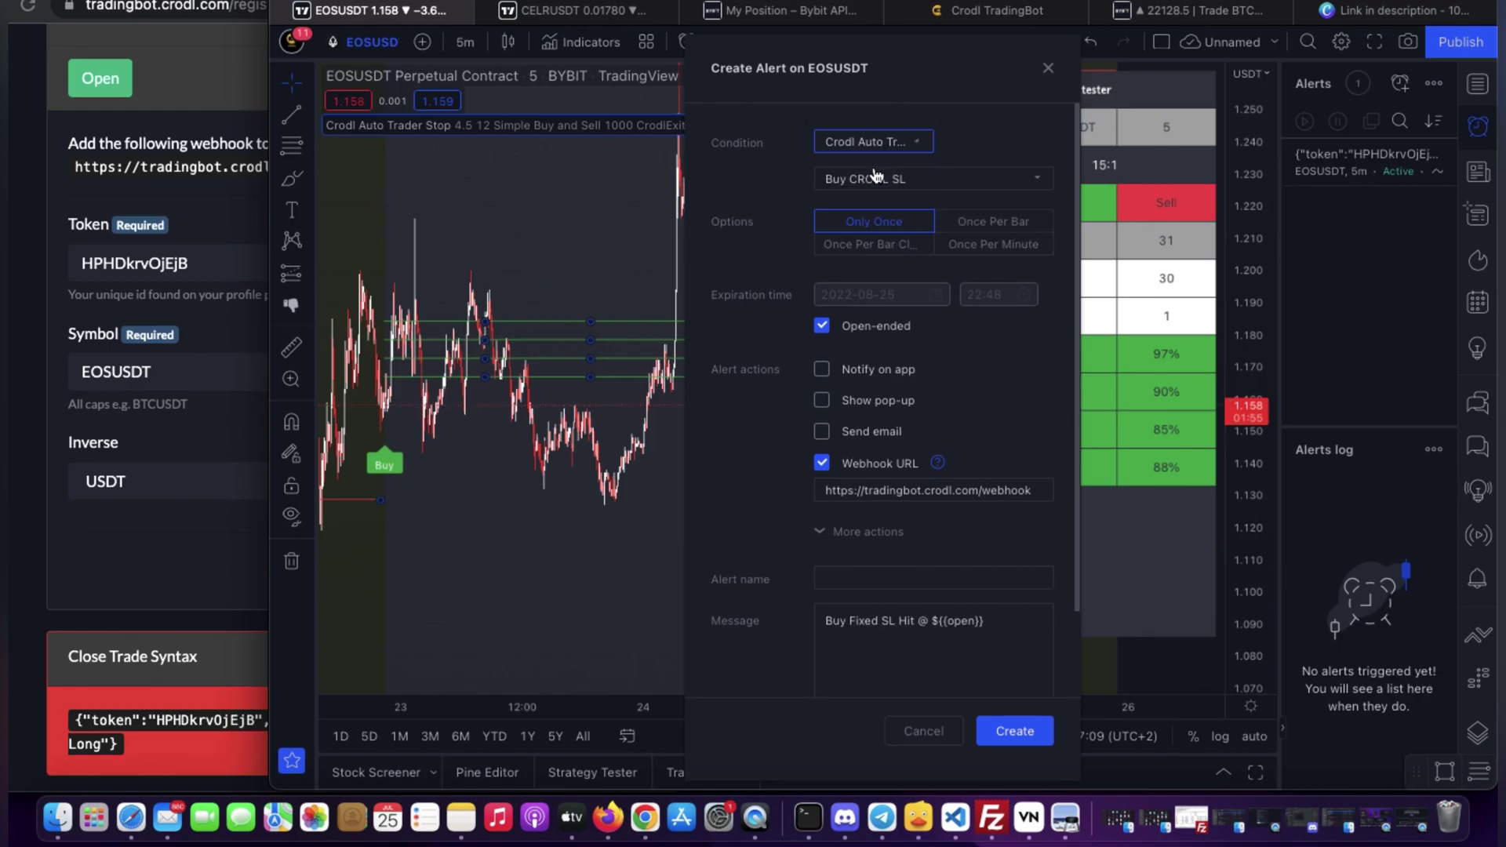
click(909, 180)
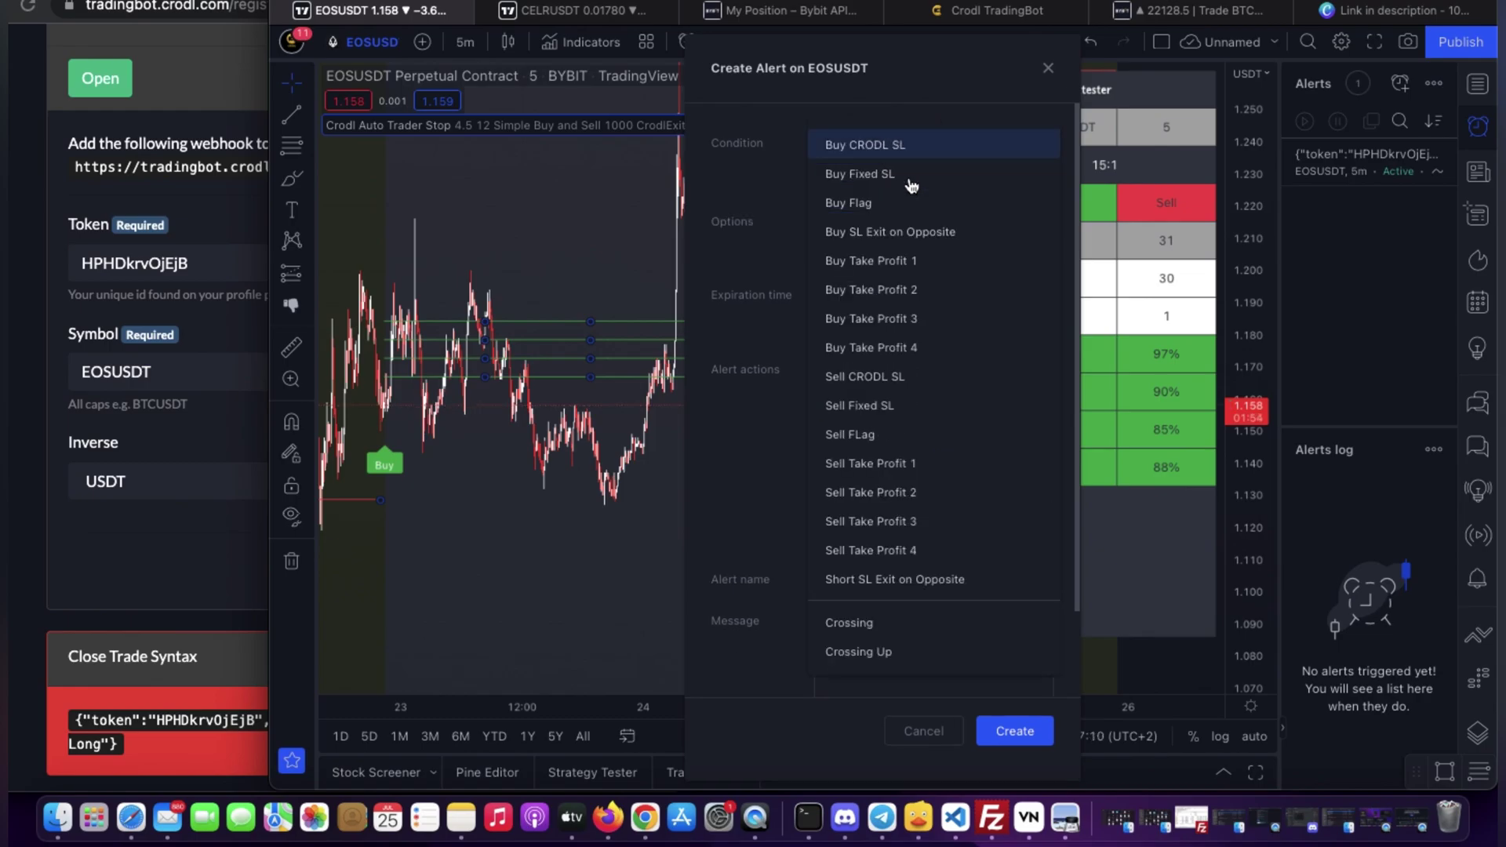
click(869, 144)
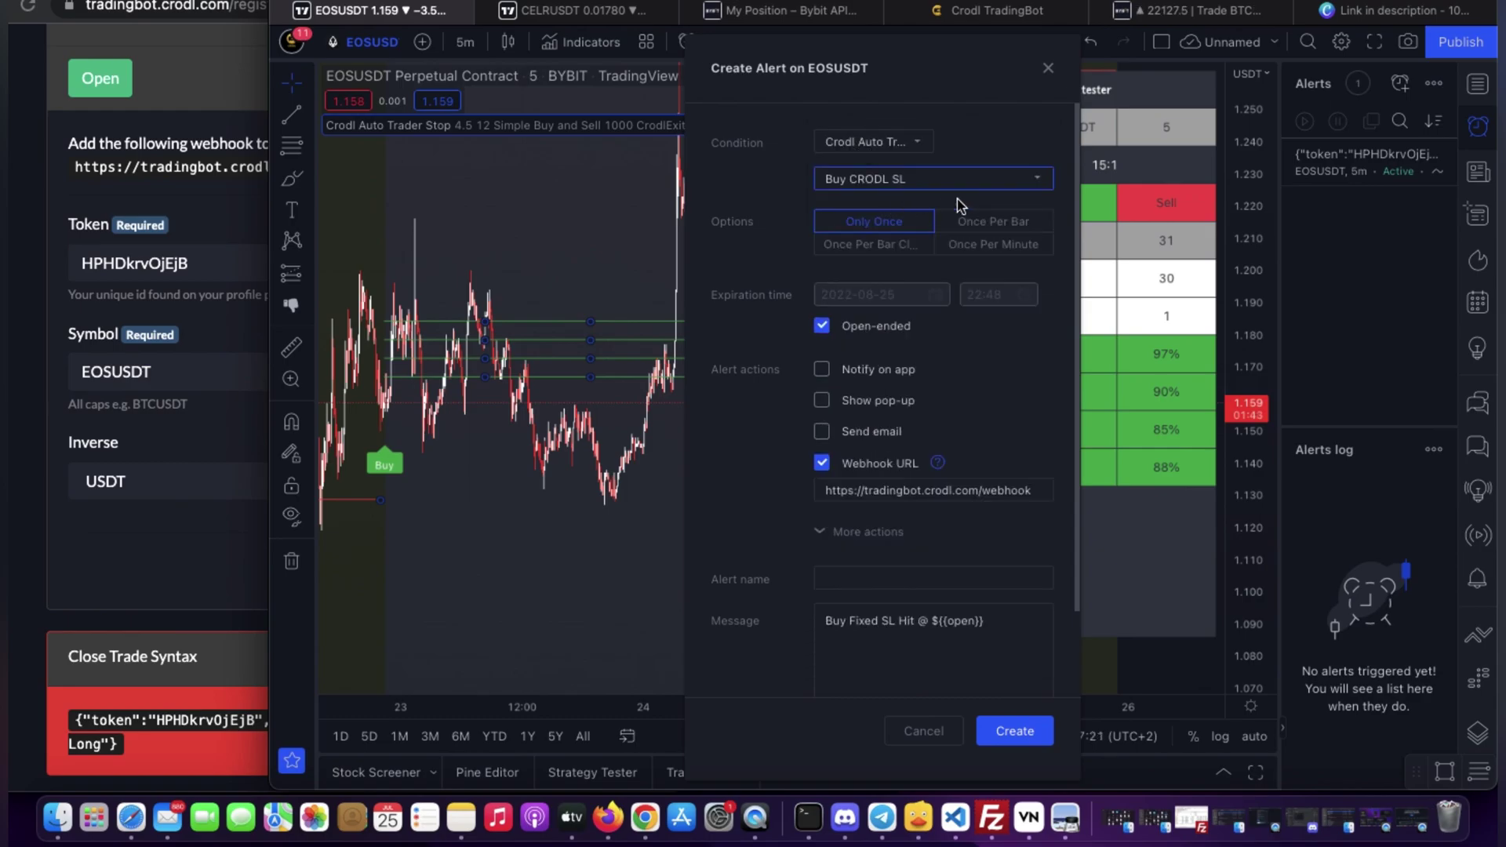
click(987, 218)
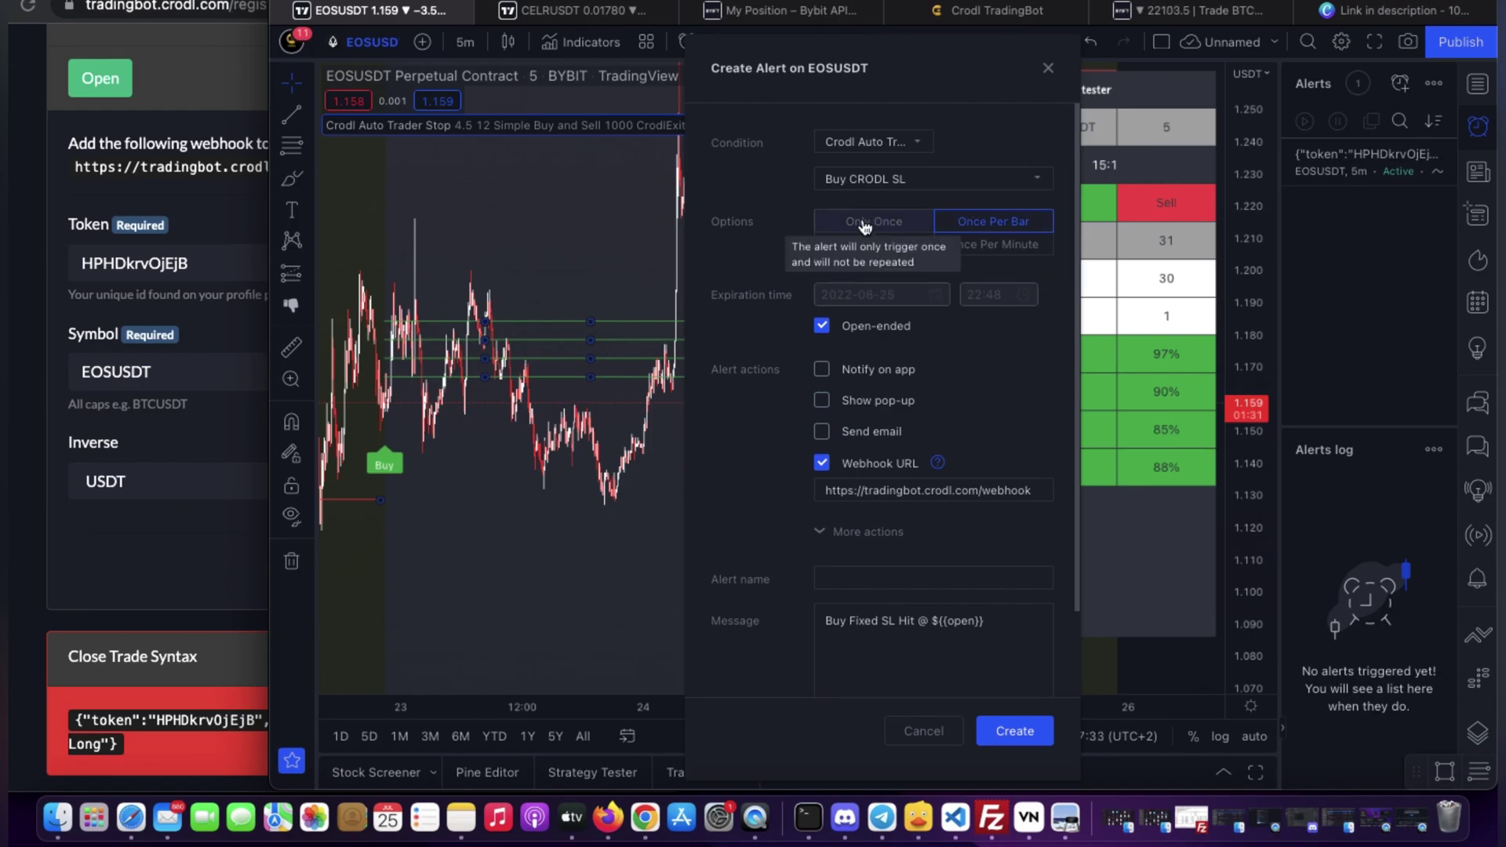
scroll(986, 539, down, 1)
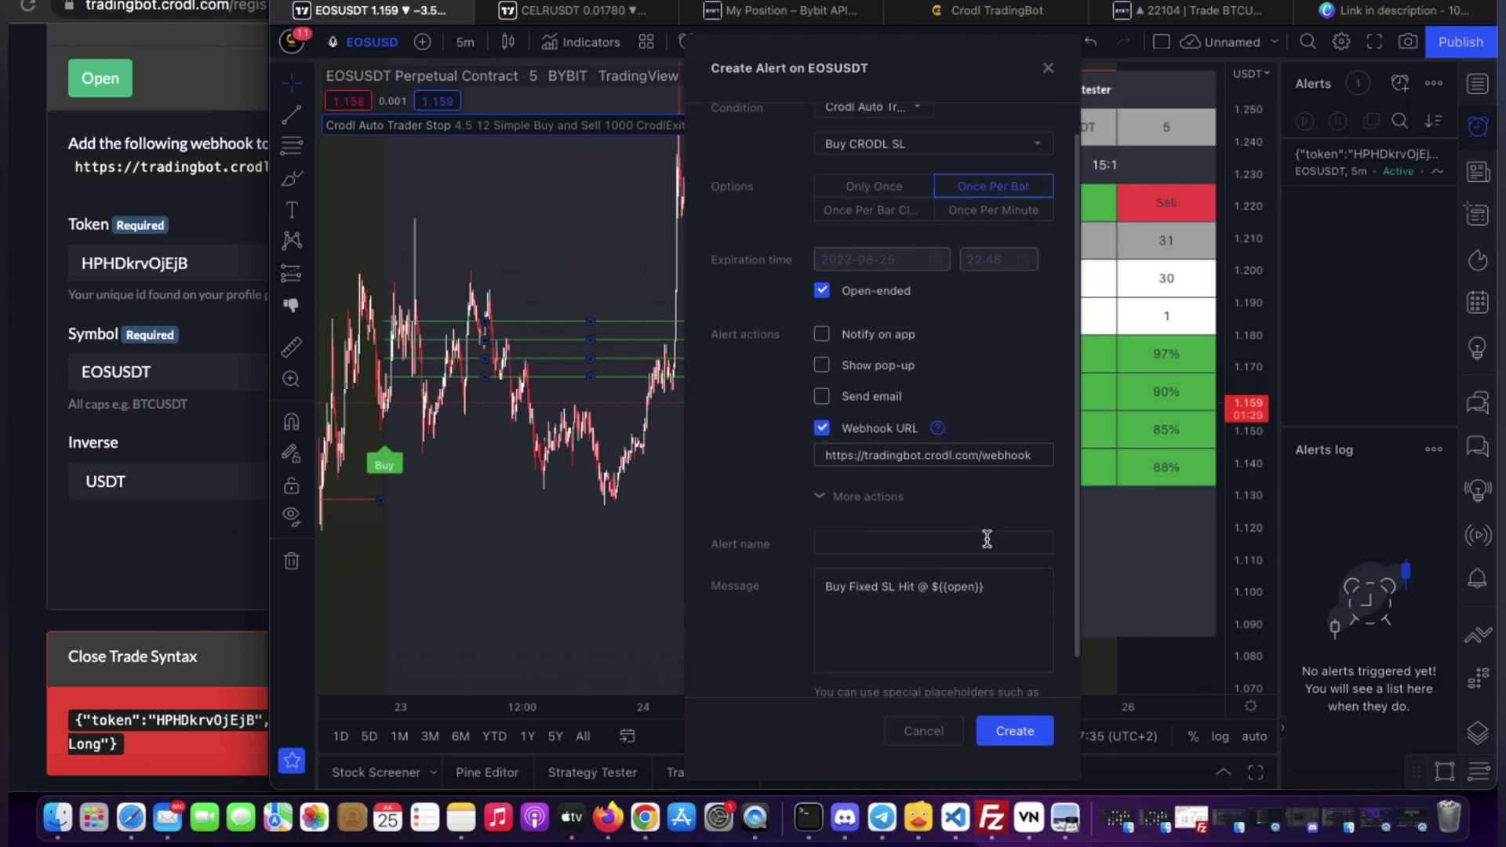
click(1014, 573)
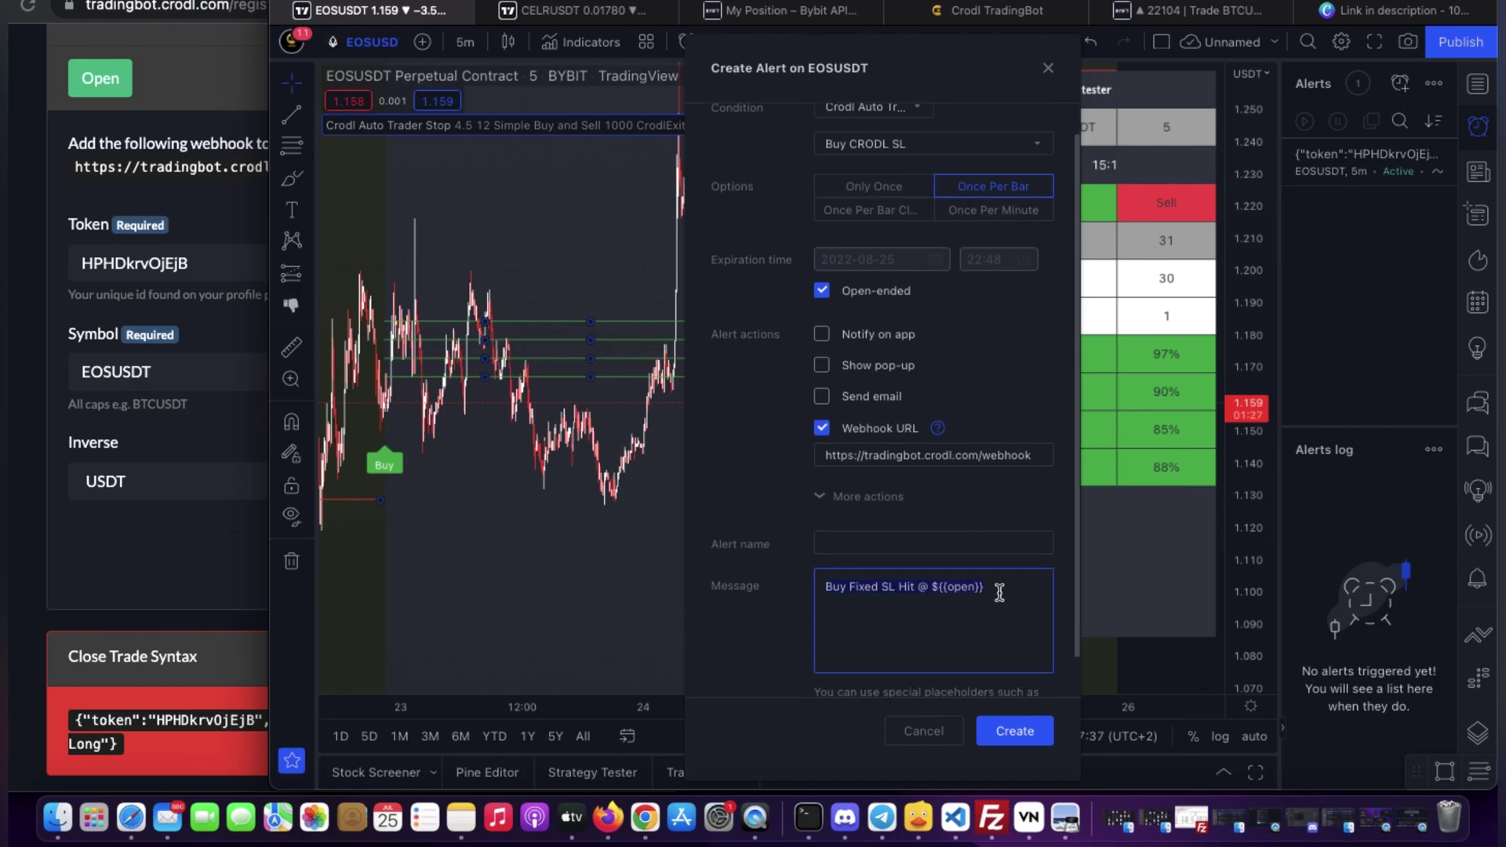
key(BackSpace)
key(super+v)
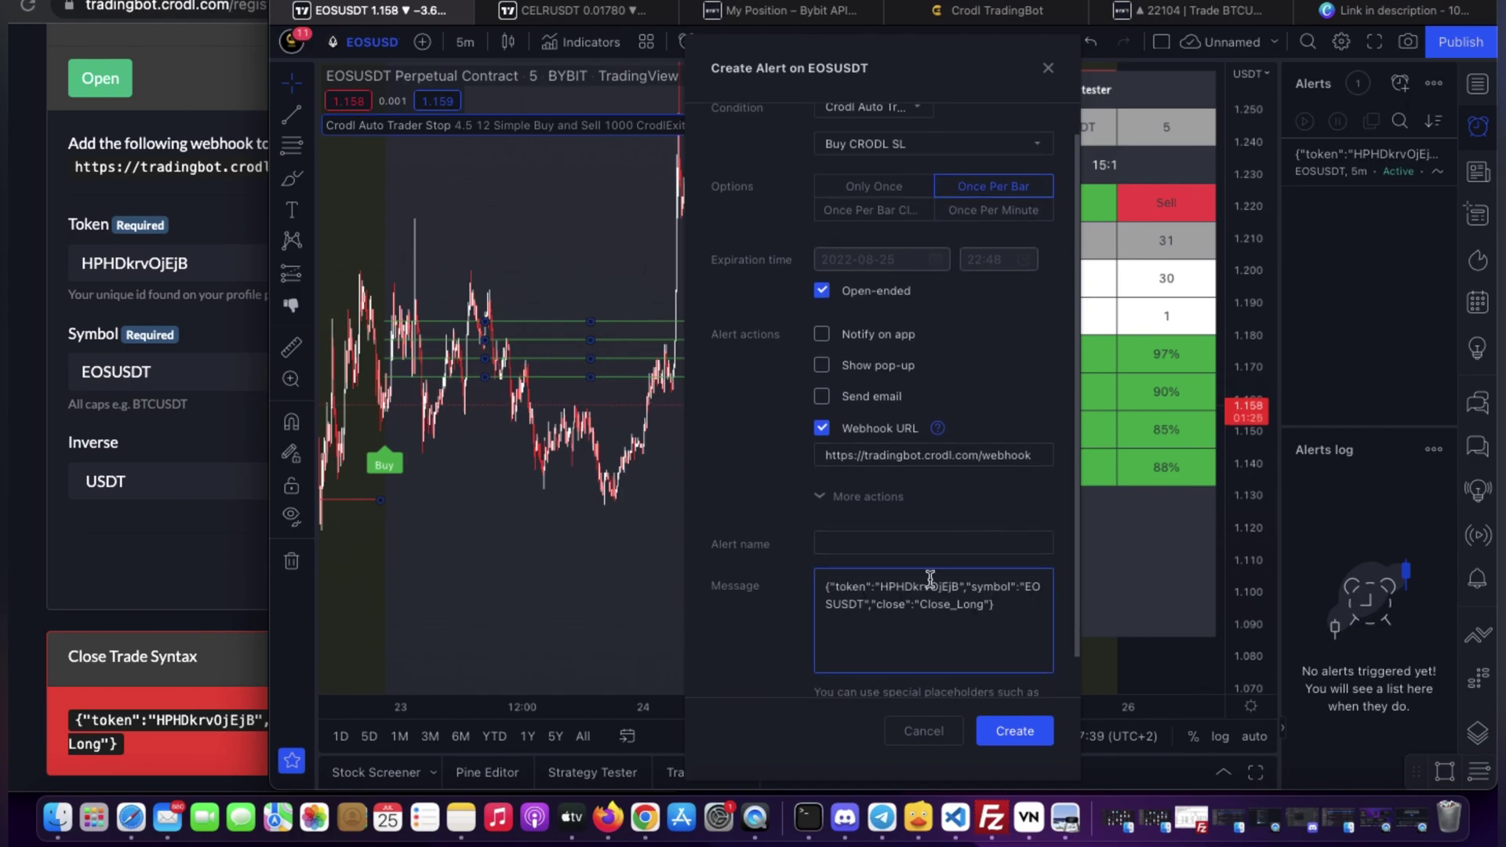
click(1008, 730)
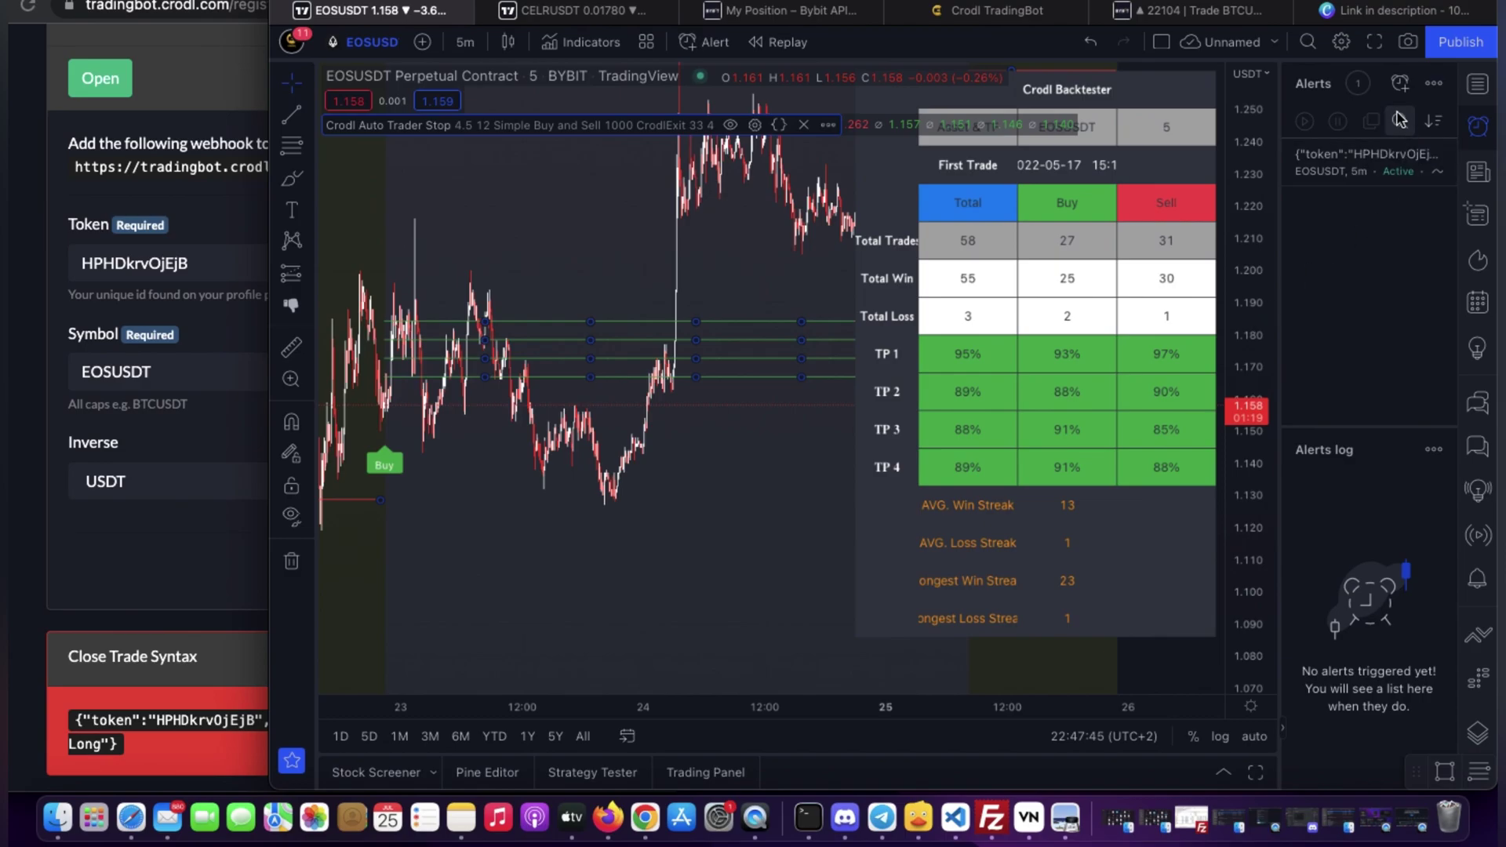
Step: Add a once-per-bar Crodl Auto Trader Buy Take Profit 2 alert with the Close_Long message
click(1399, 85)
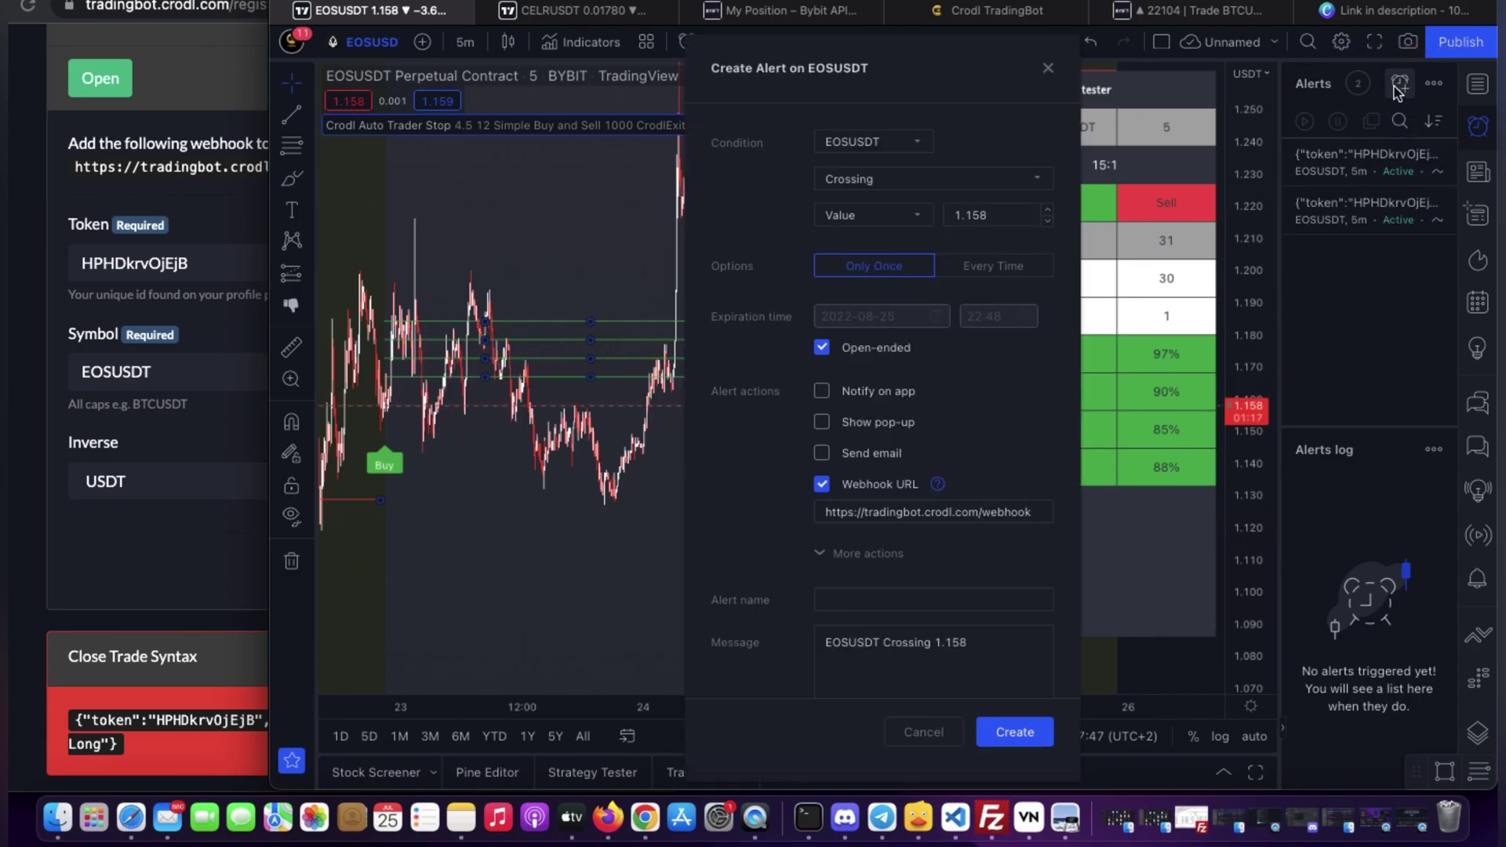
click(914, 146)
click(891, 174)
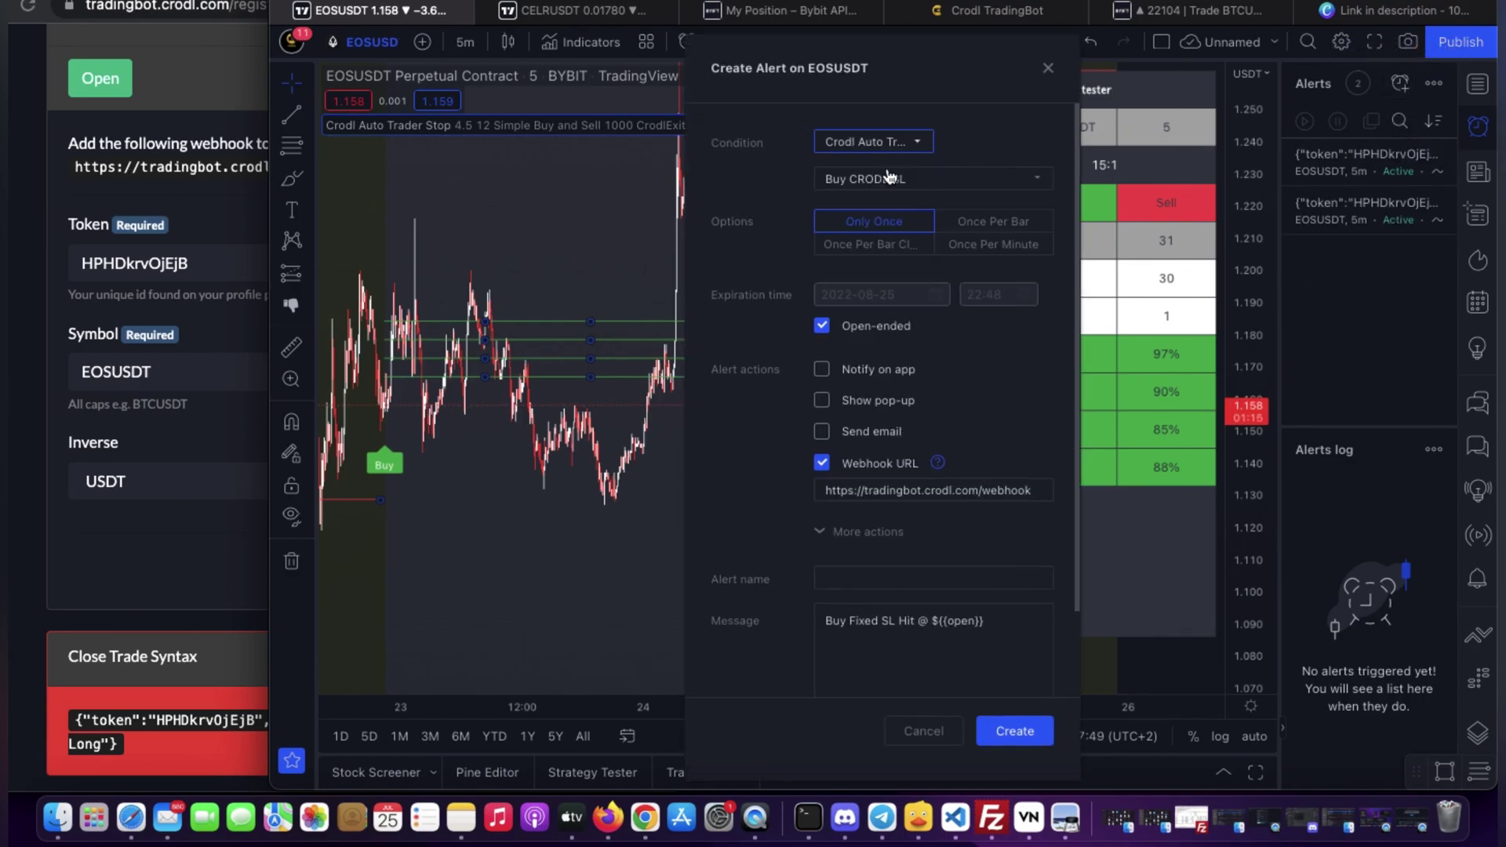
click(902, 180)
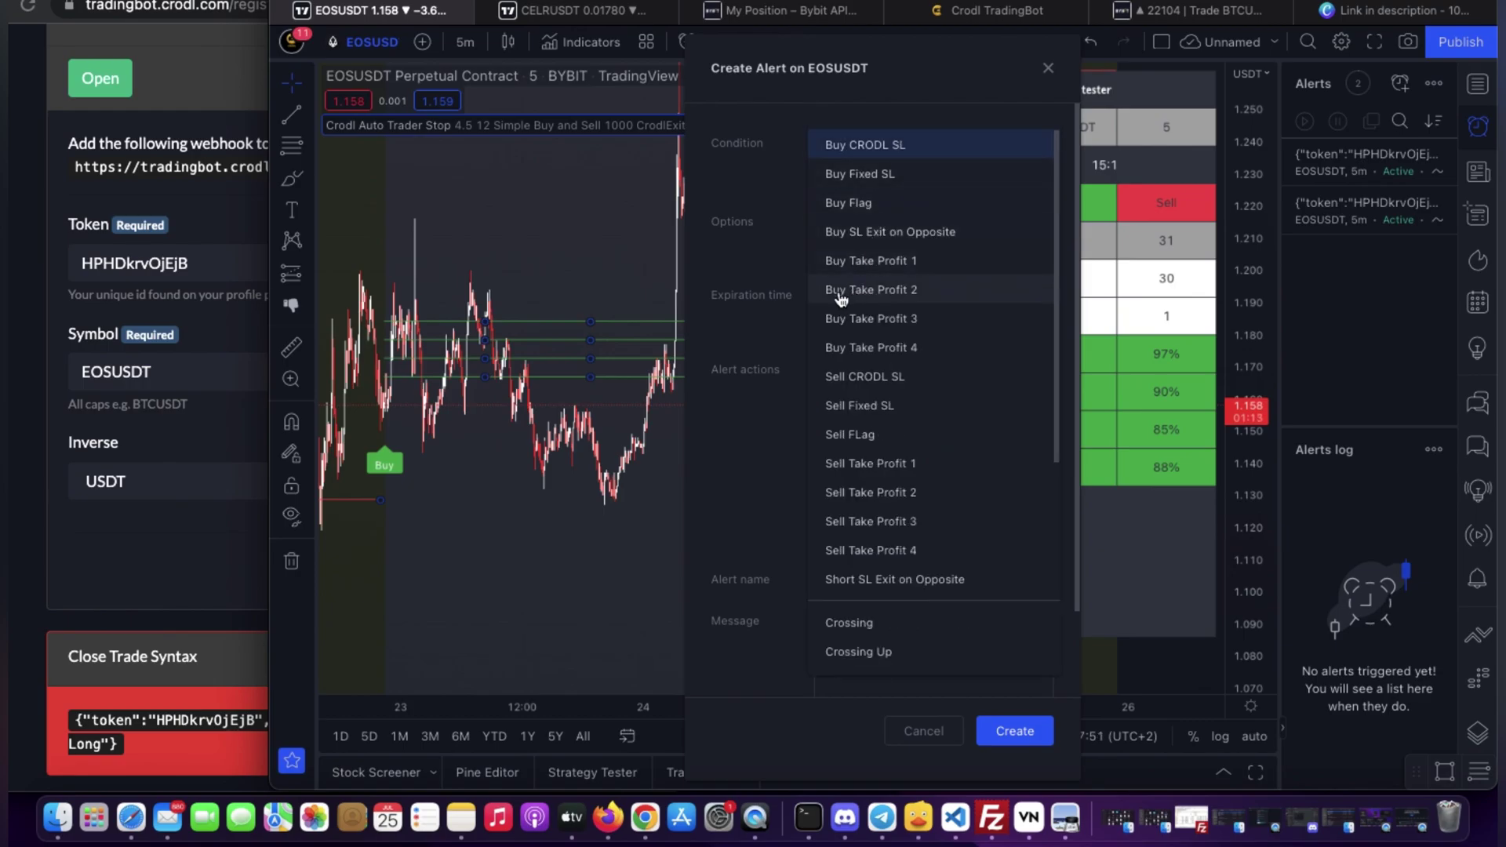
click(924, 298)
click(993, 222)
click(973, 646)
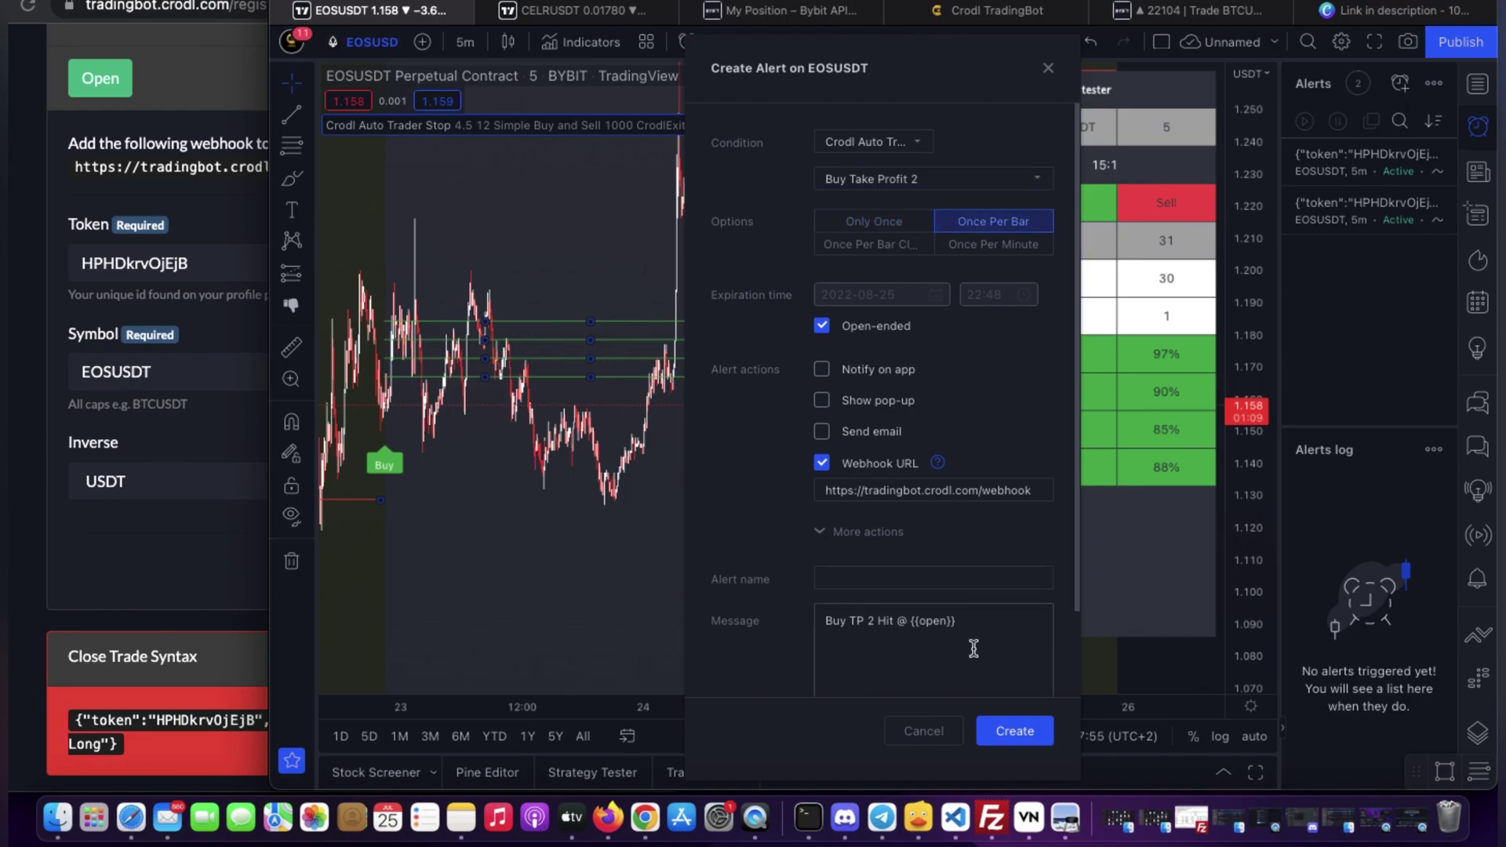
key(super+v)
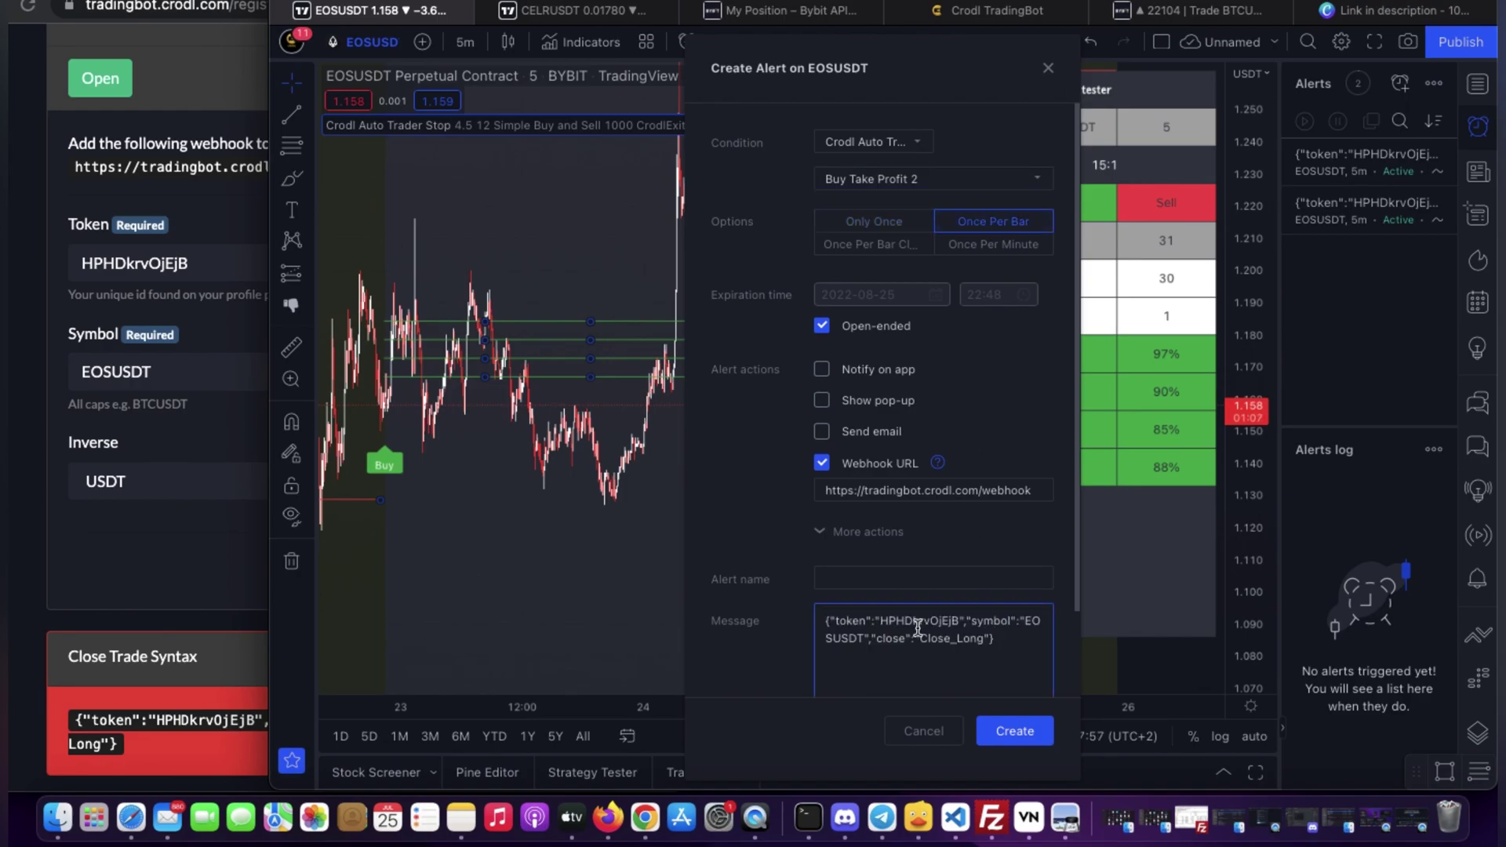
click(1012, 731)
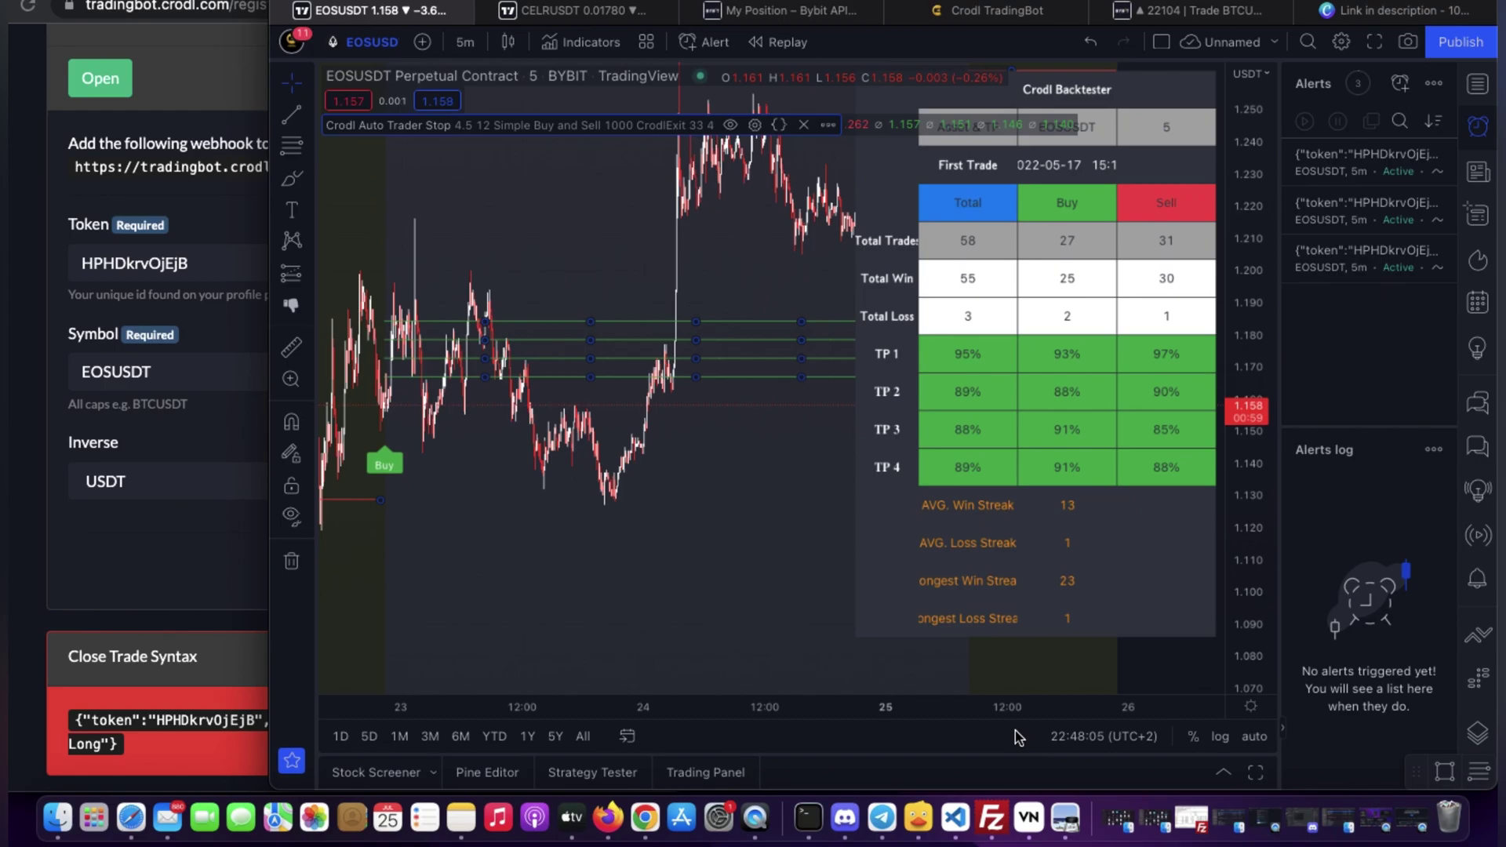
Step: Switch the form back to Open, set direction to Sell, and copy the EOSUSDT open-trade syntax
click(208, 586)
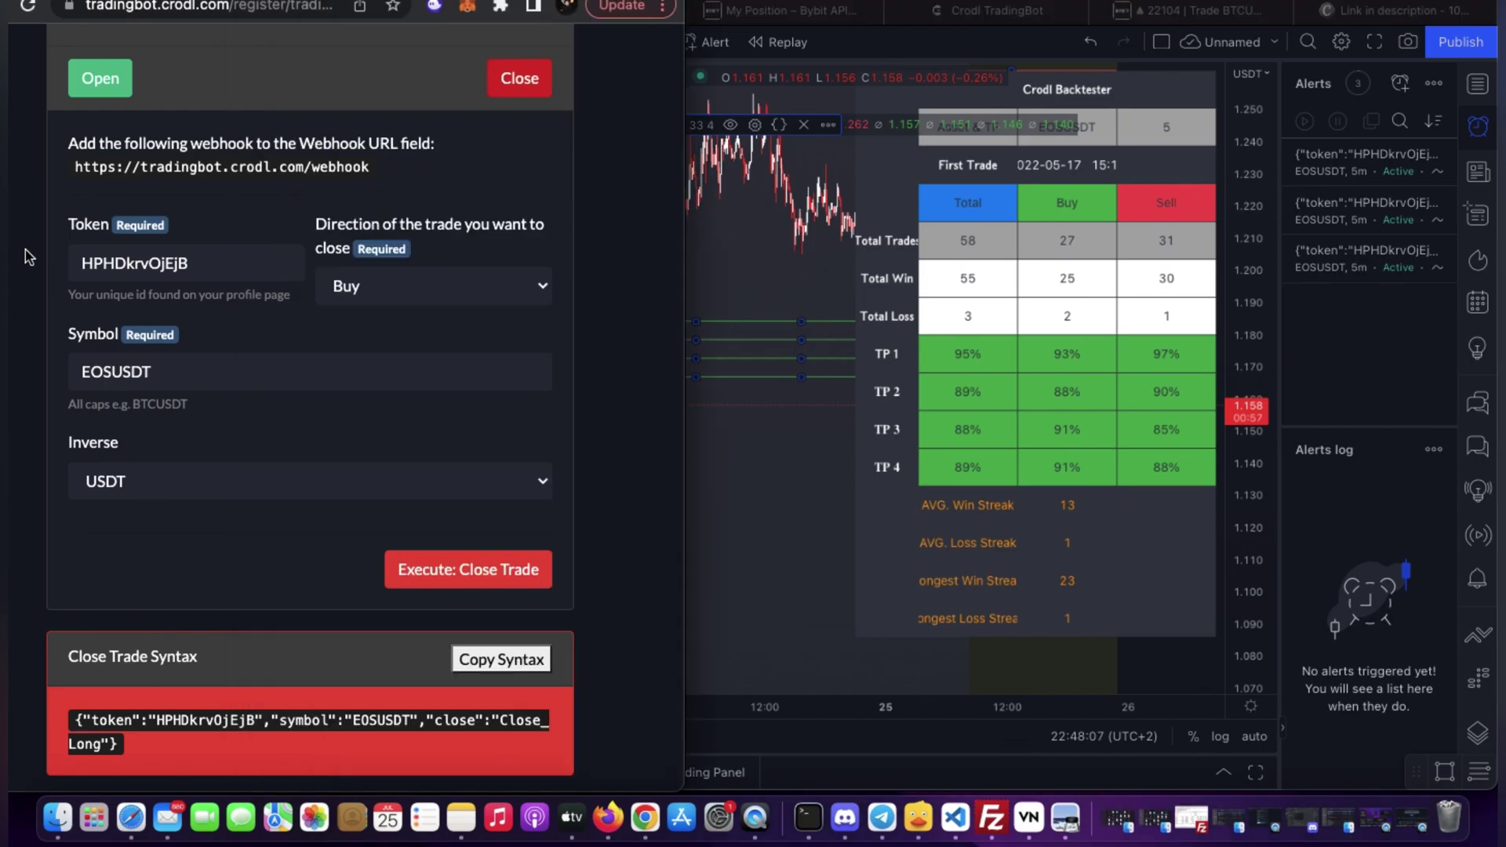
click(90, 92)
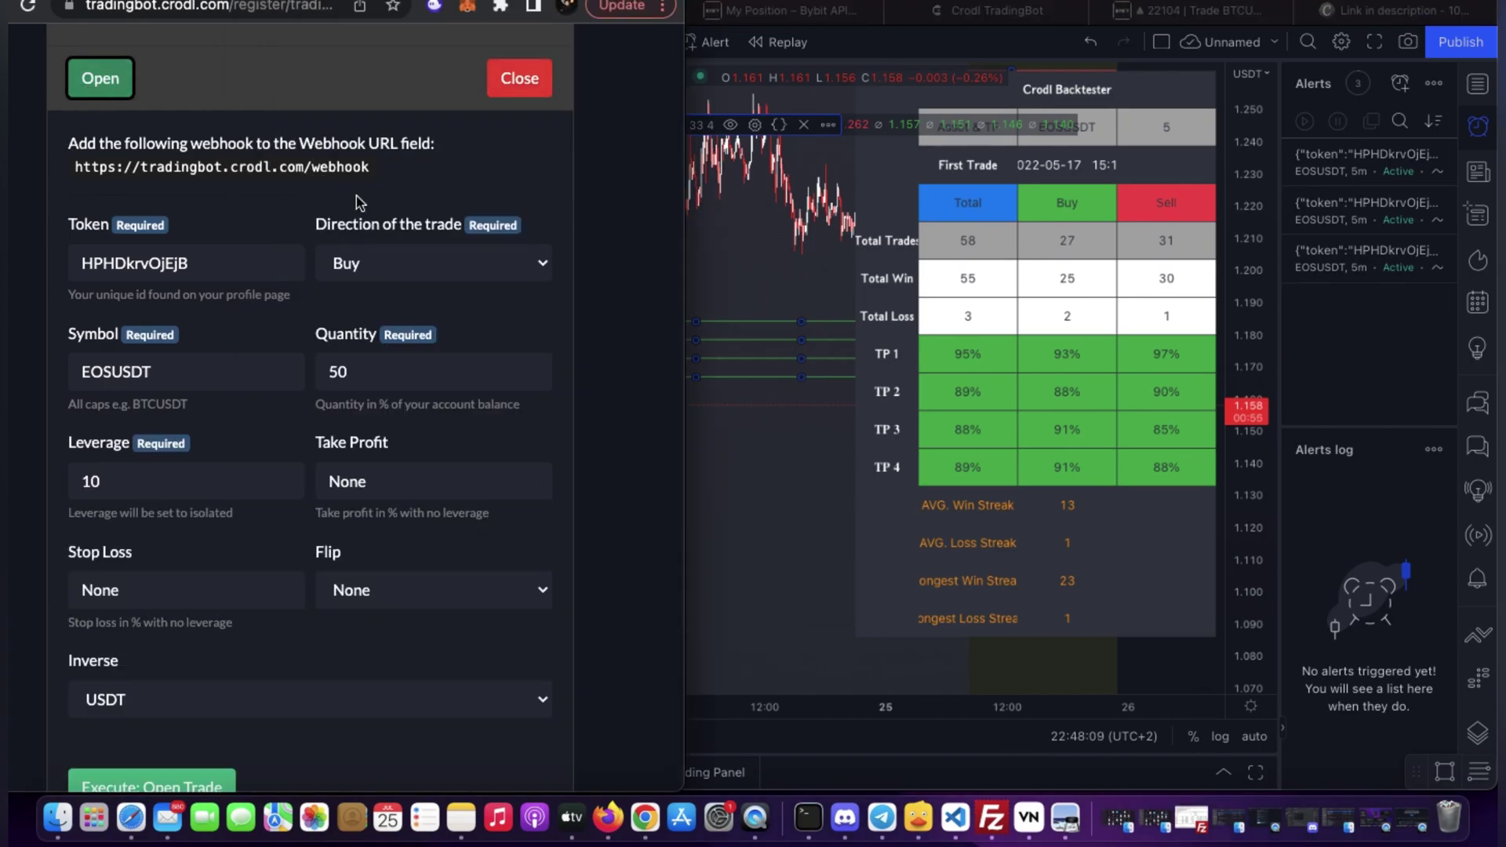
click(379, 270)
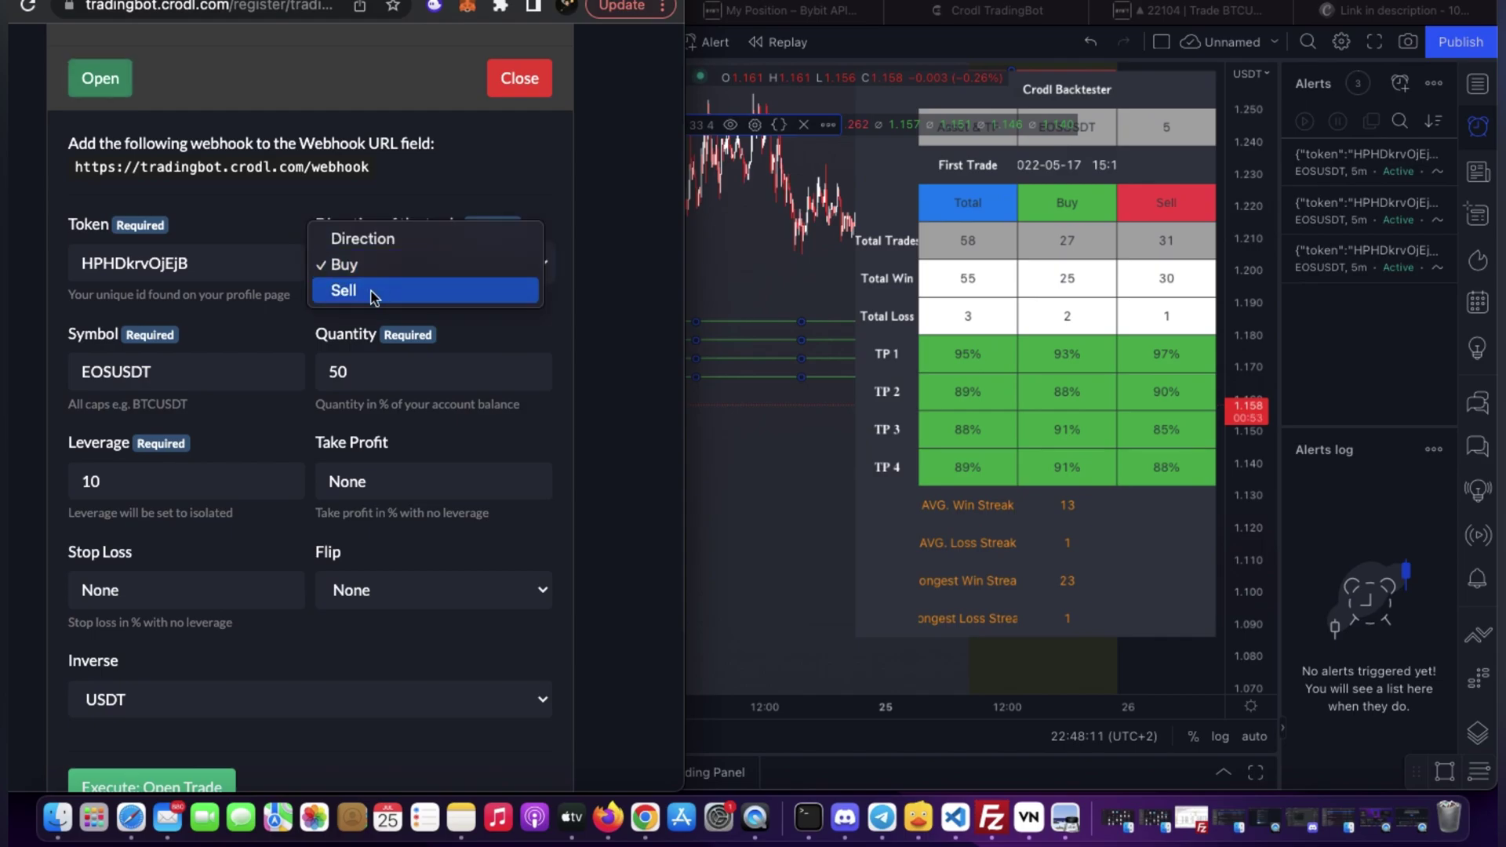
click(377, 292)
scroll(380, 443, down, 2)
scroll(380, 444, down, 3)
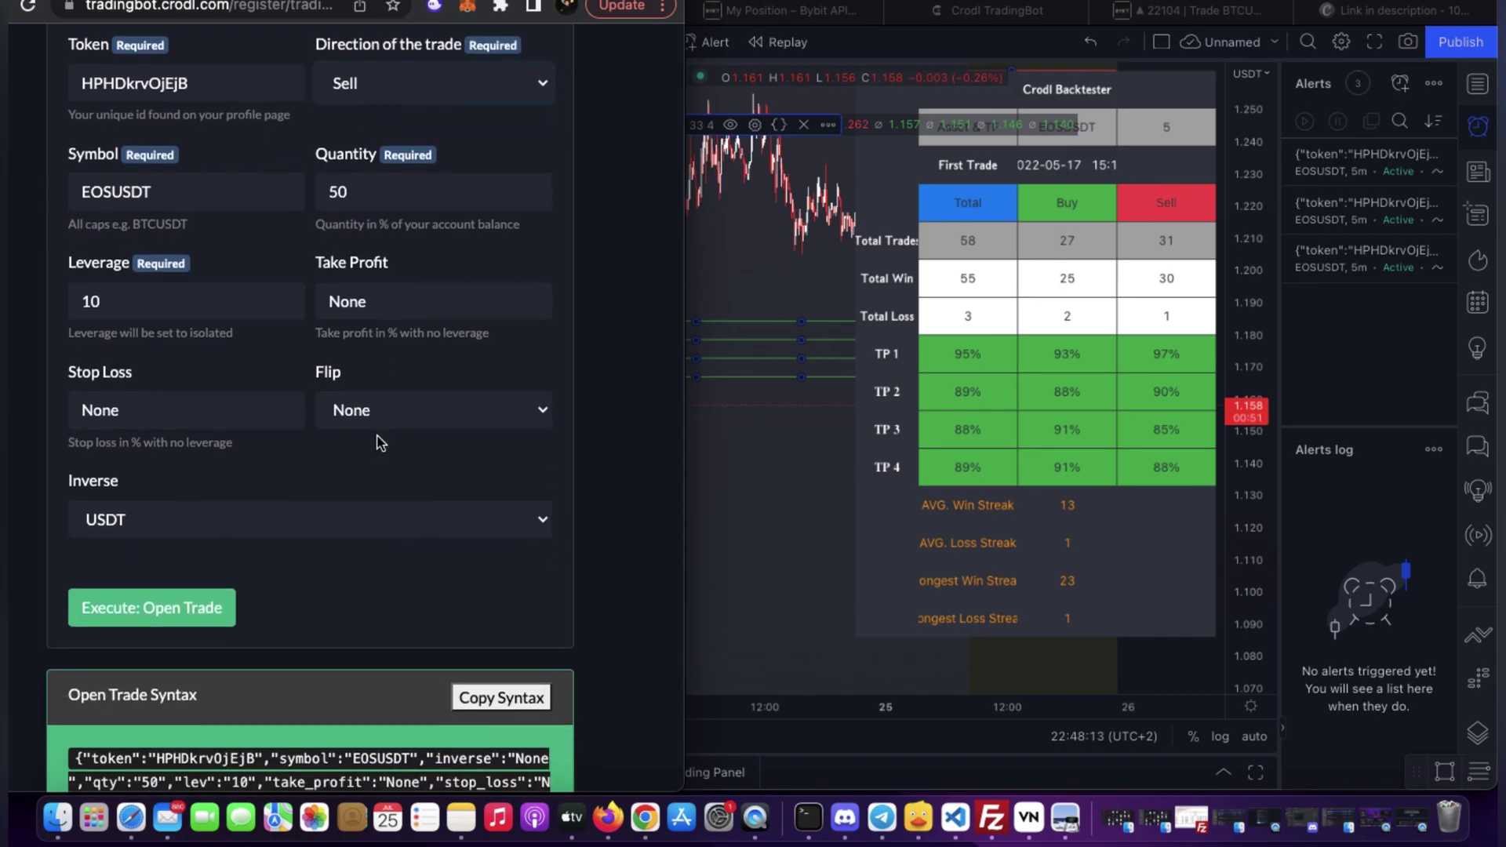
click(502, 635)
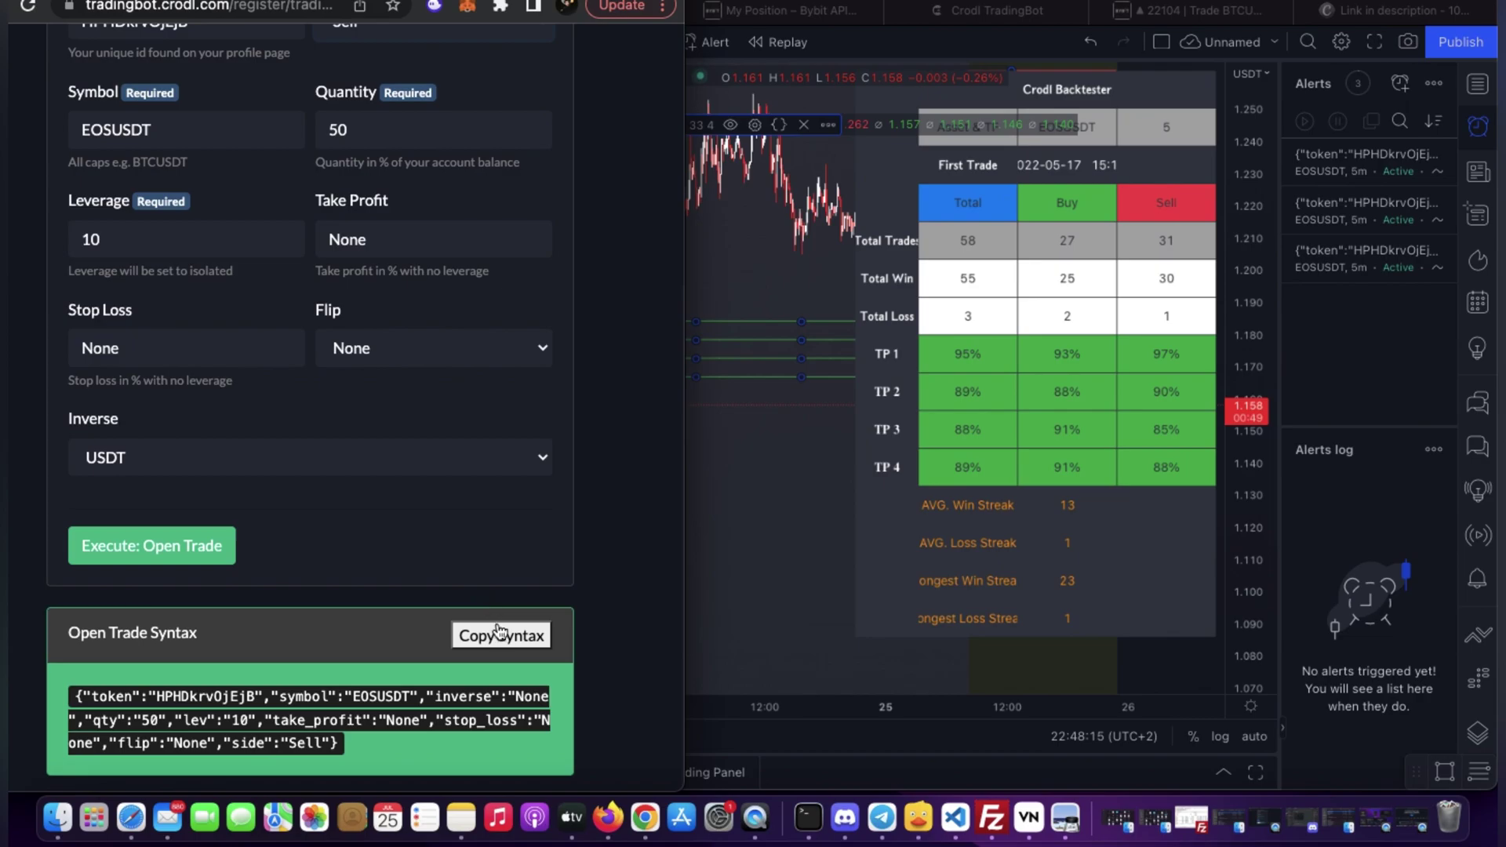
click(1396, 81)
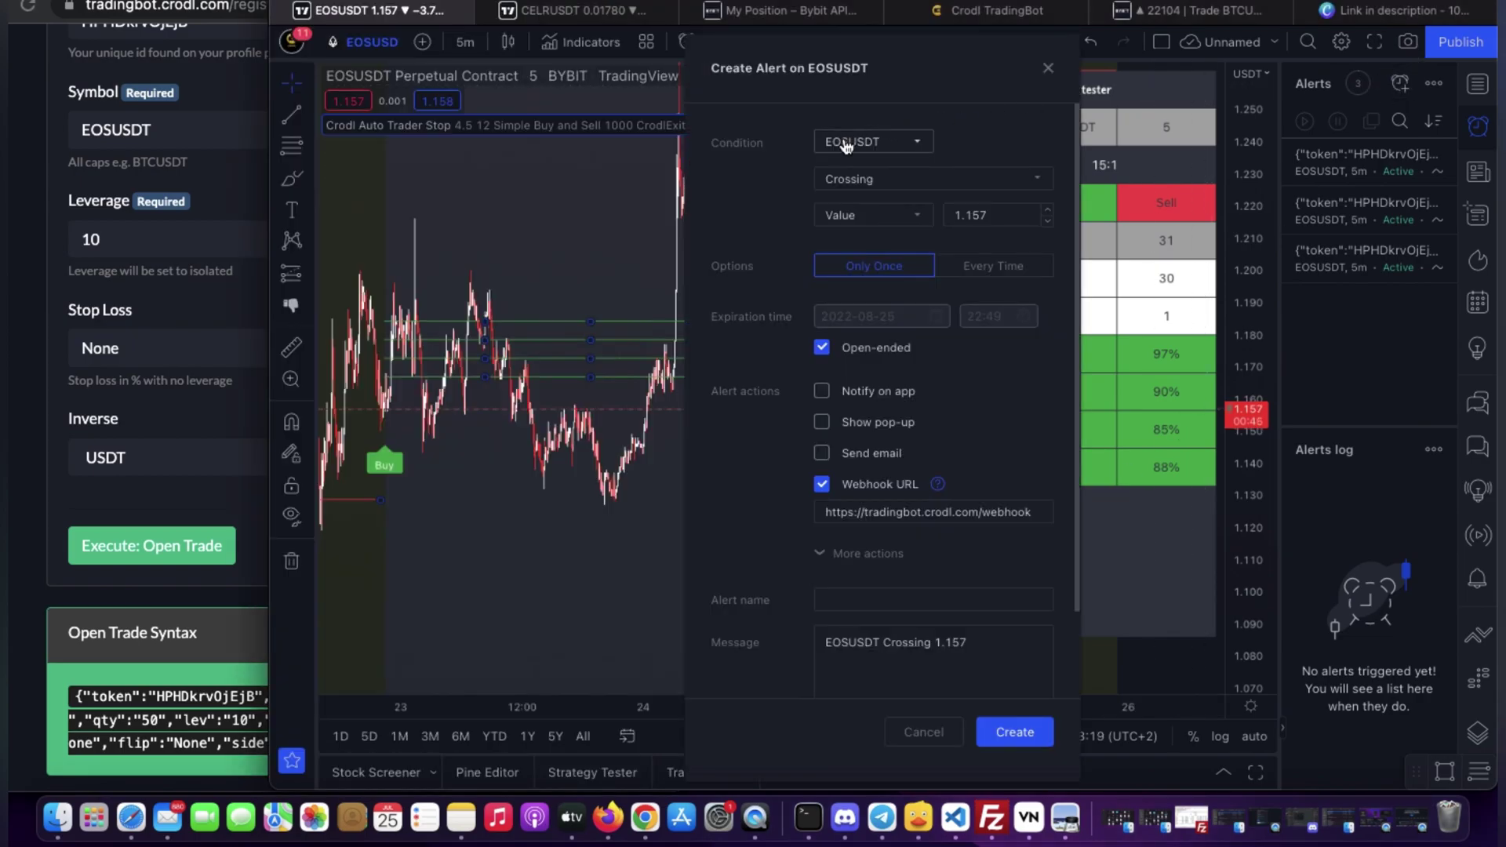
Step: Create a once-per-bar Crodl Auto Trader Sell FLag alert carrying the Sell open-trade message
click(851, 144)
click(841, 174)
click(882, 189)
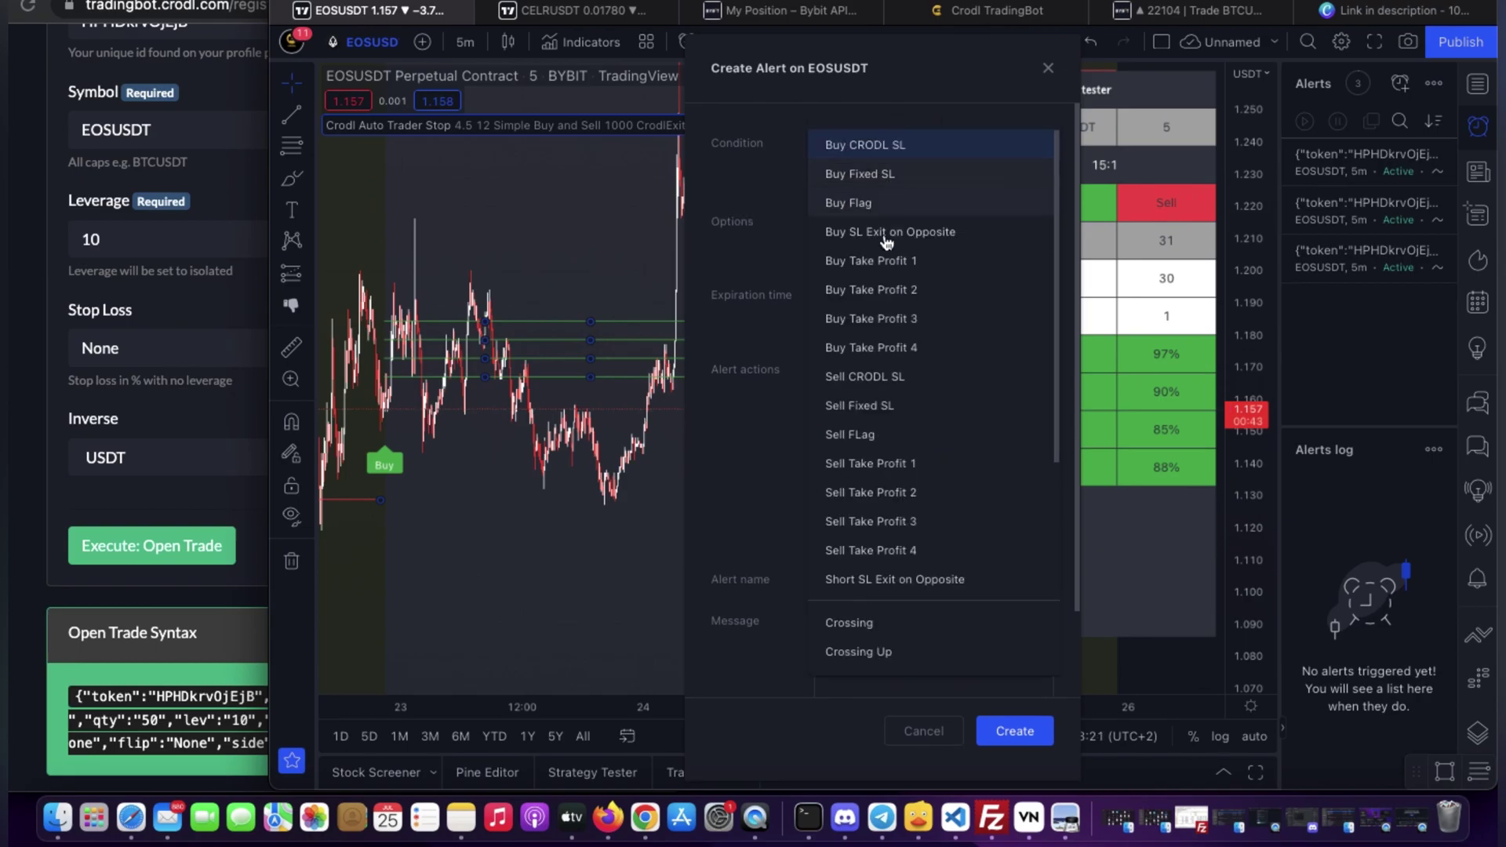
click(869, 403)
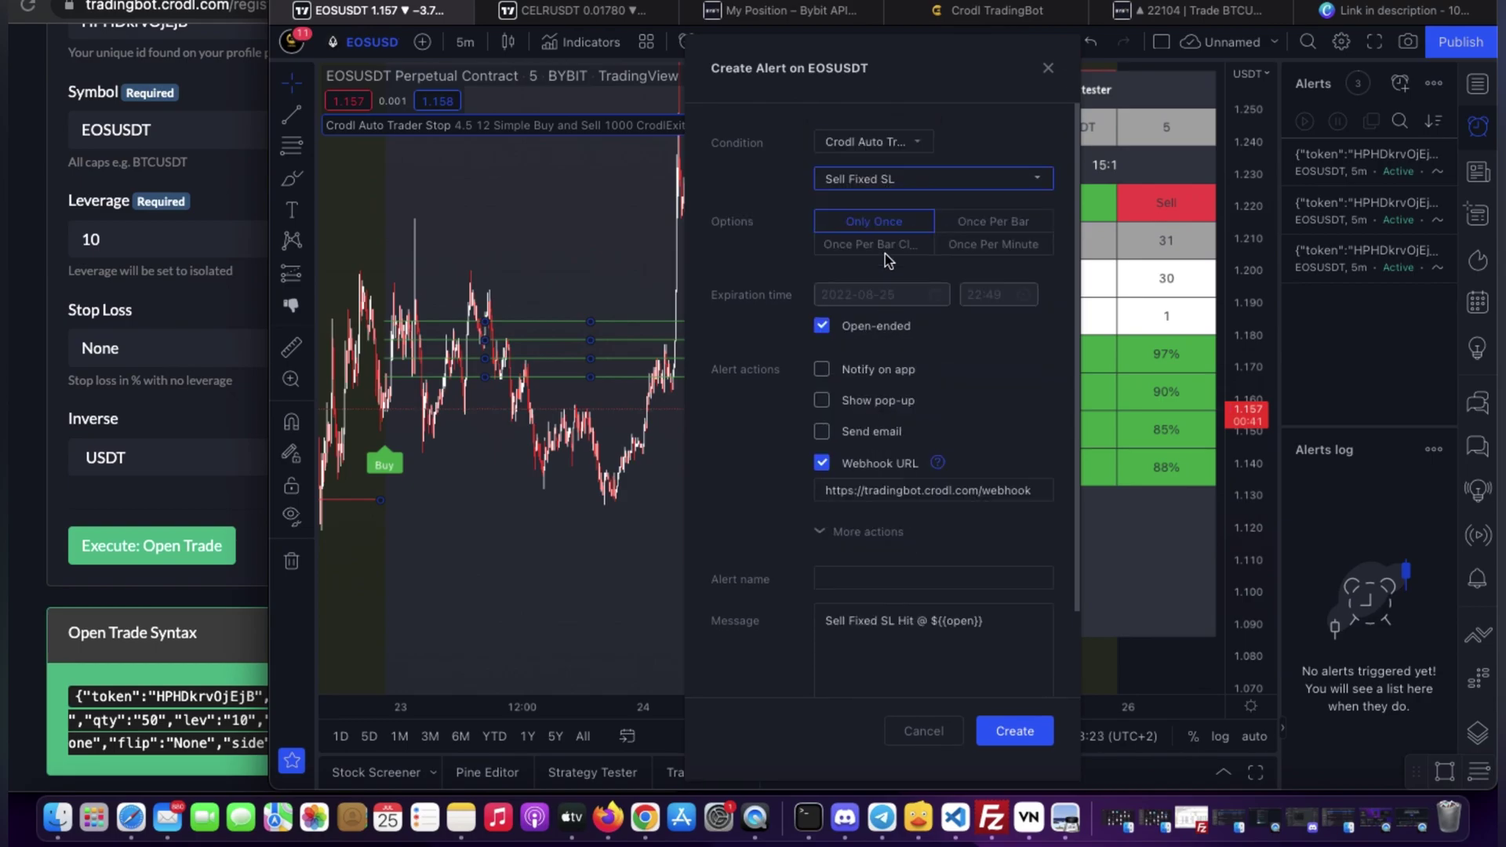
click(876, 192)
click(865, 433)
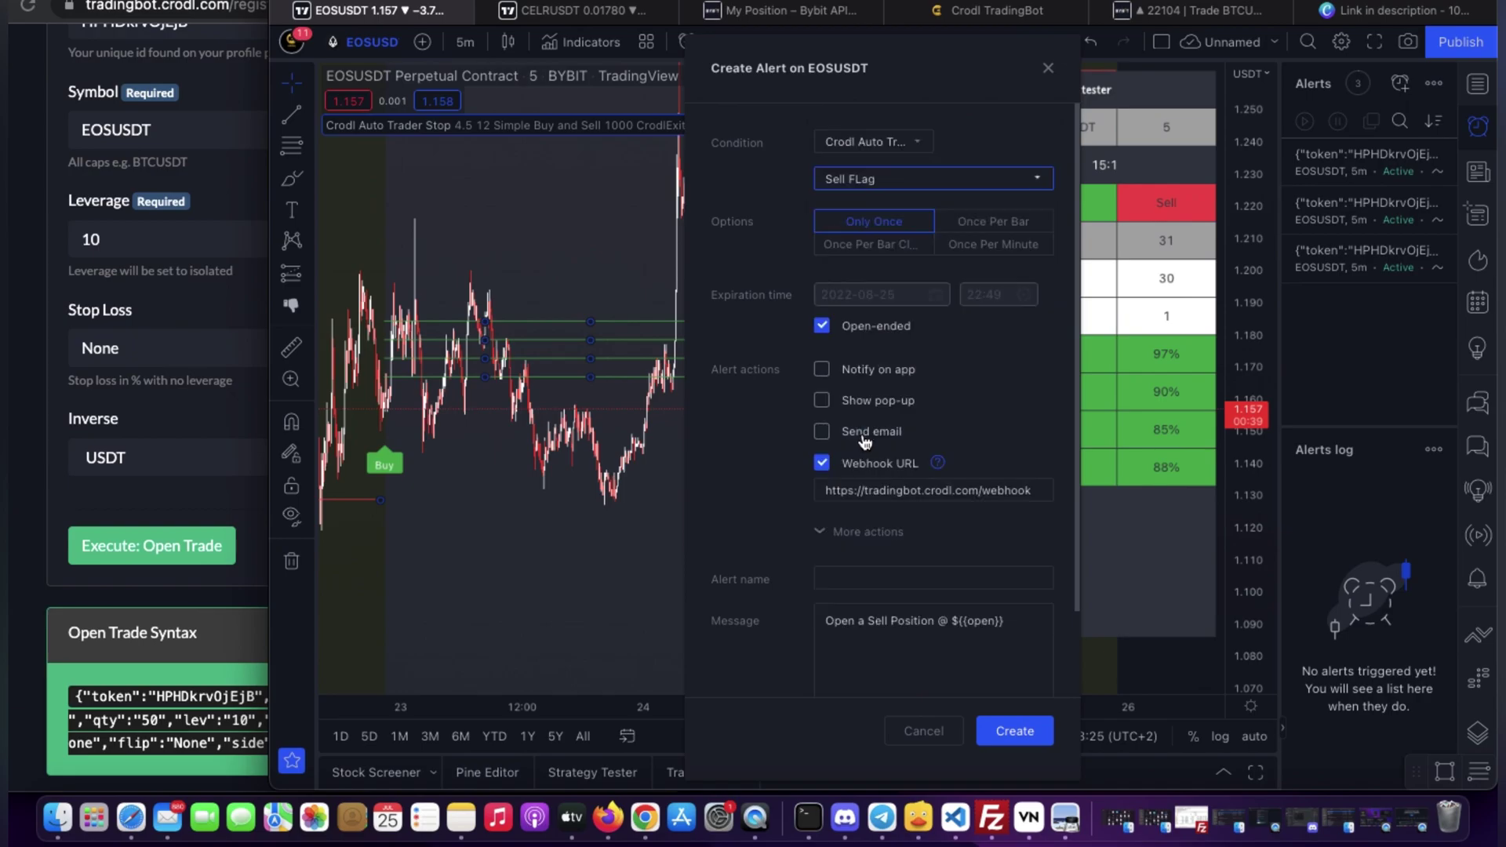
click(978, 223)
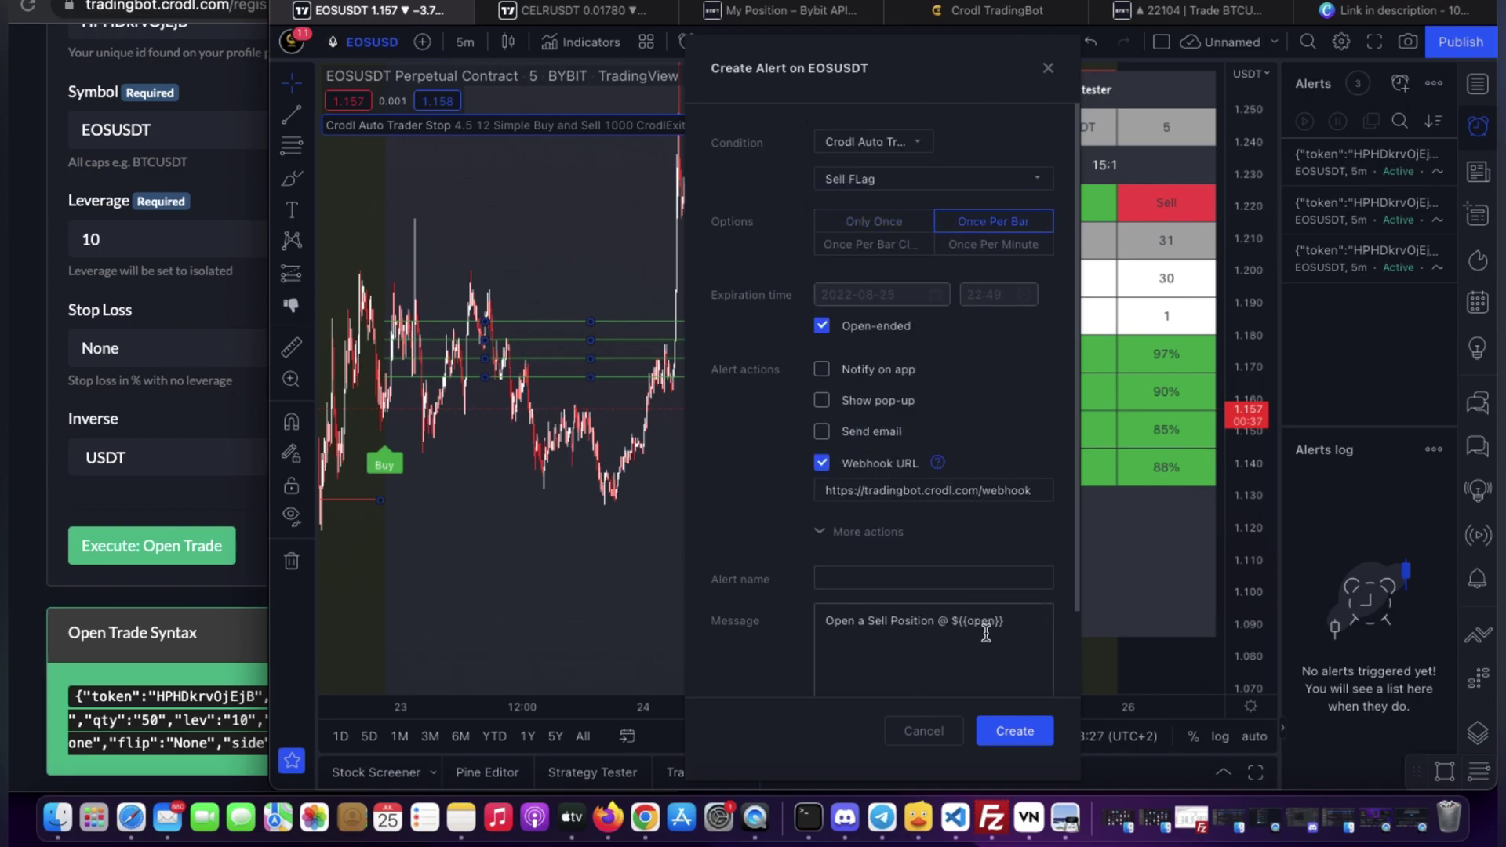
key(super+v)
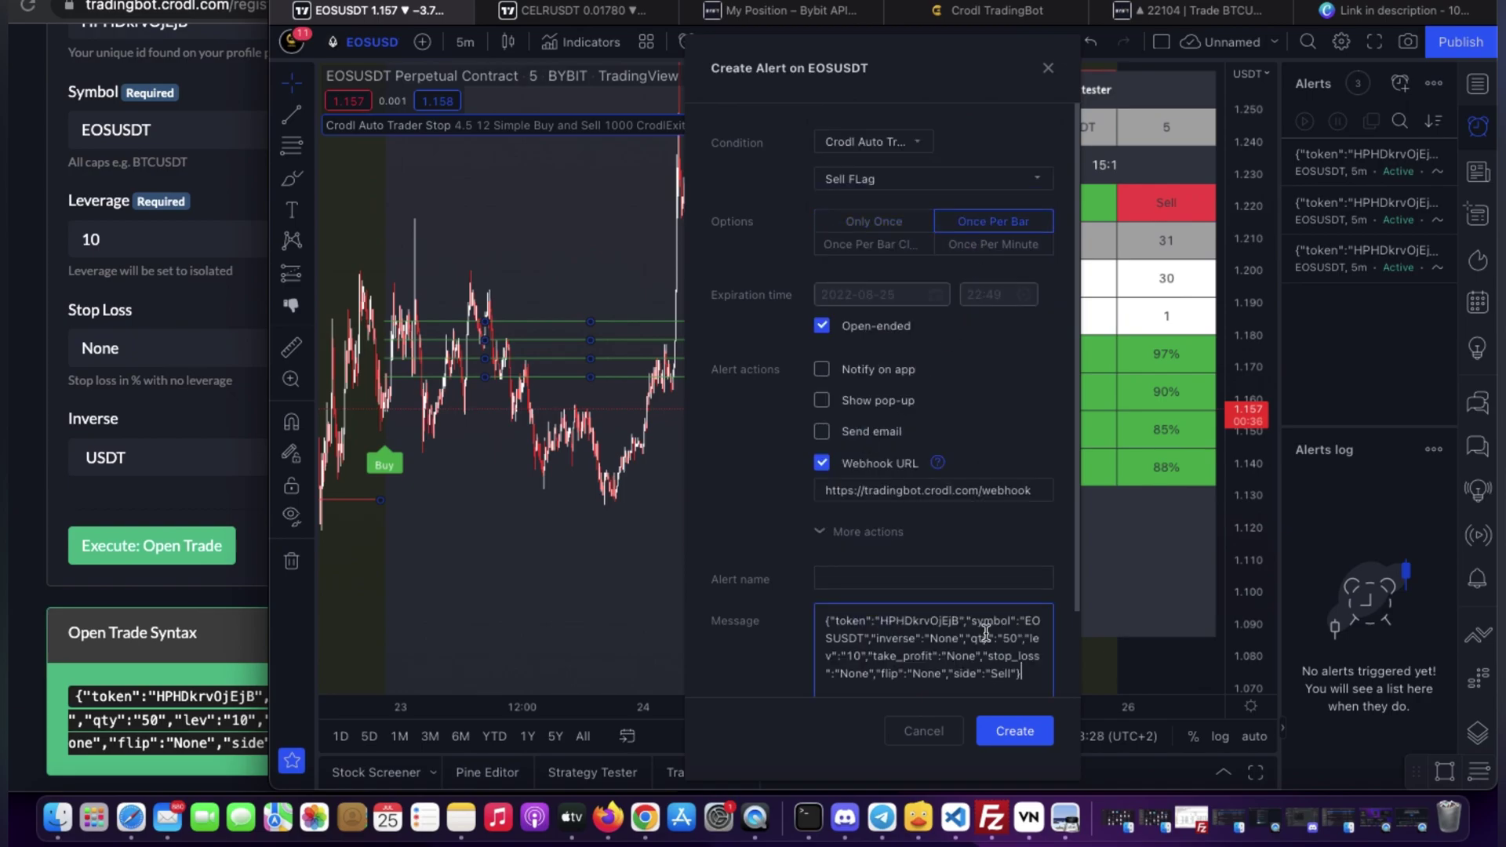
click(1022, 729)
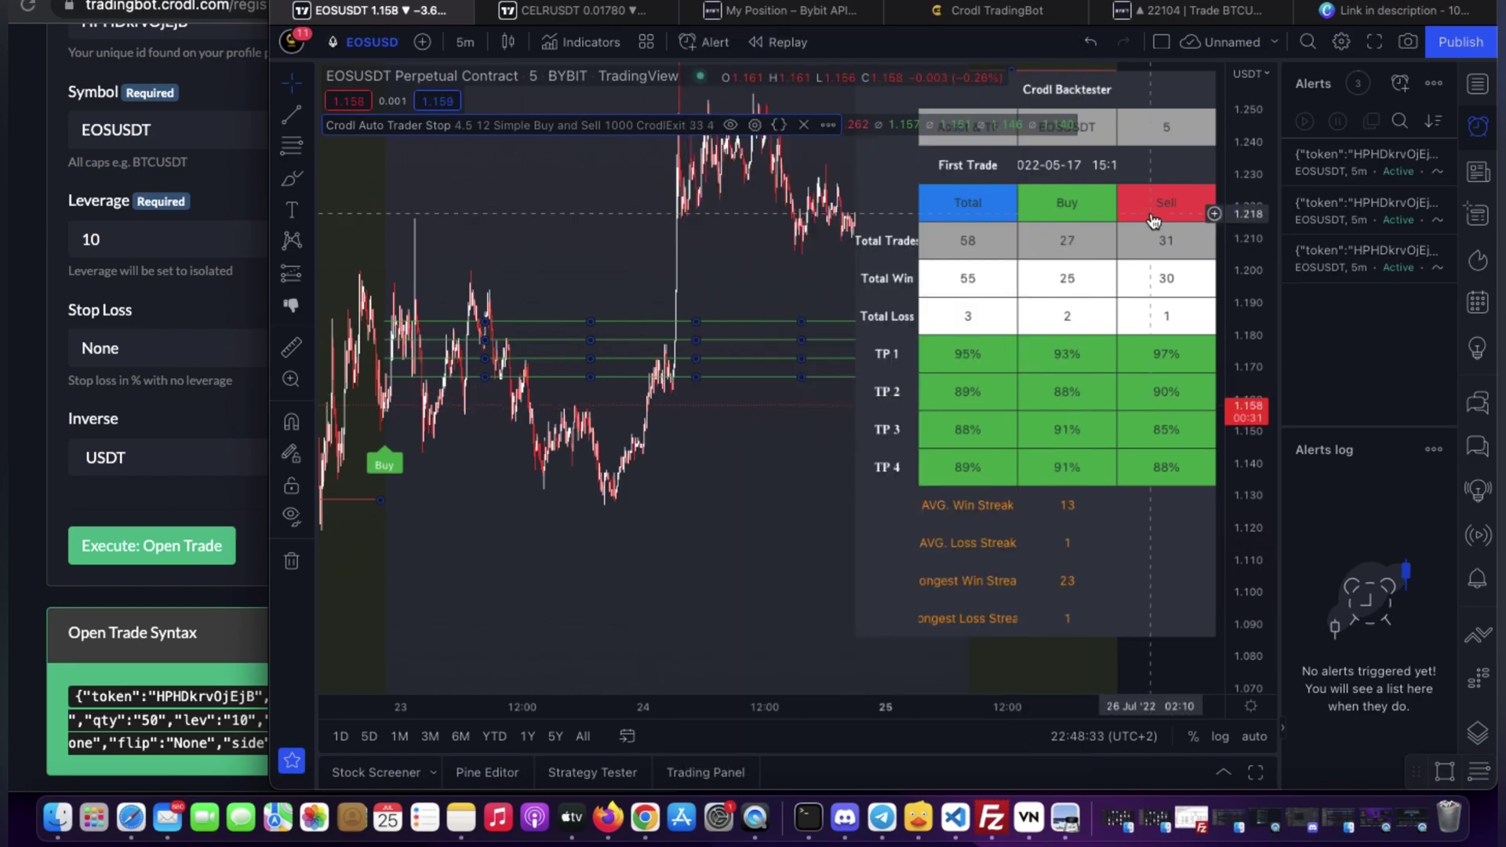
Step: Switch Crodl's trade form to Close with Sell direction and copy the Close_Short syntax
click(245, 163)
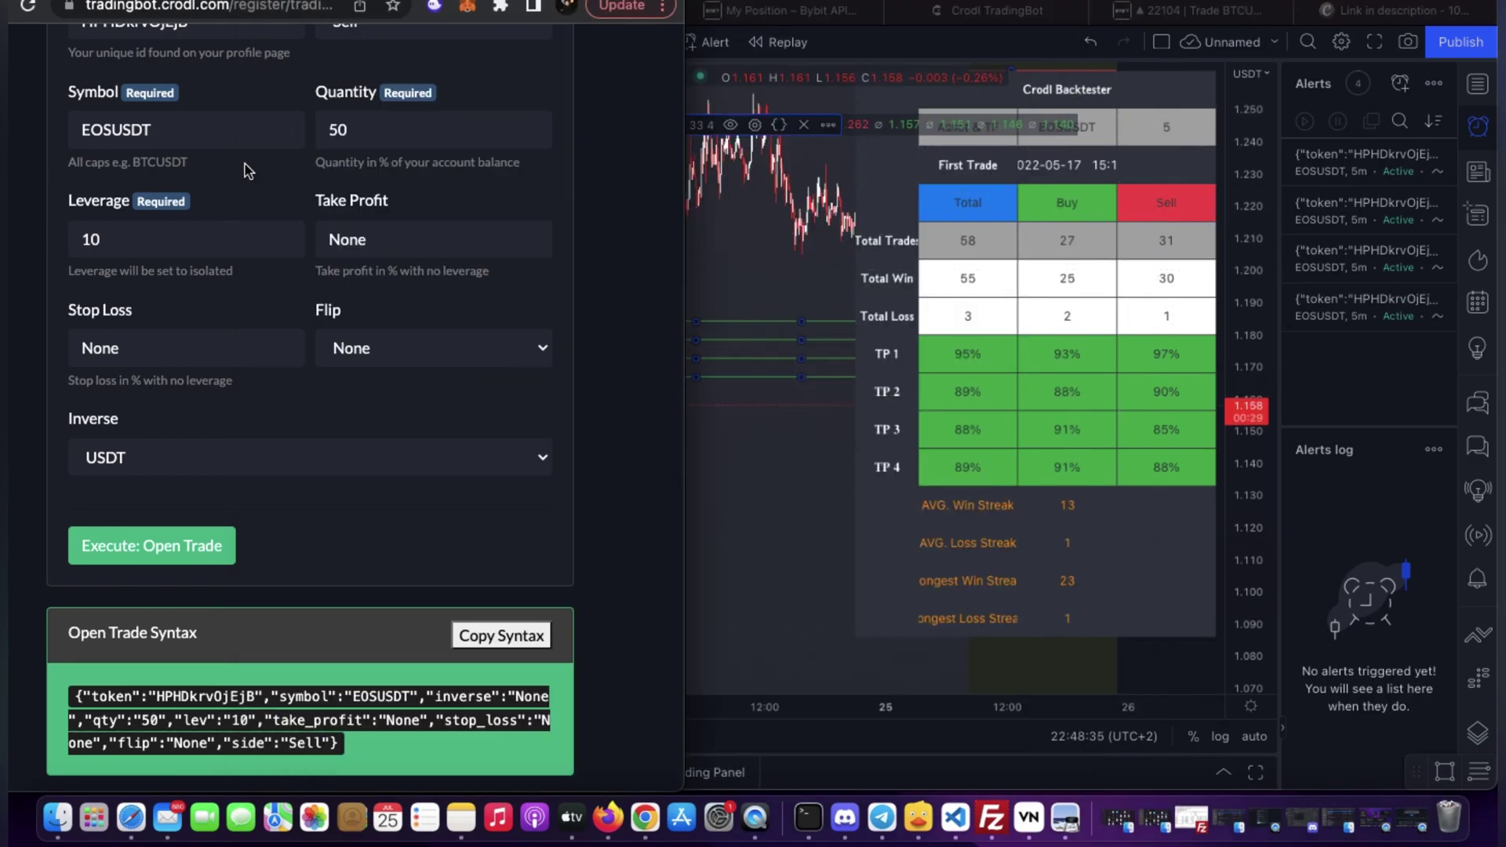
scroll(496, 96, up, 5)
click(519, 77)
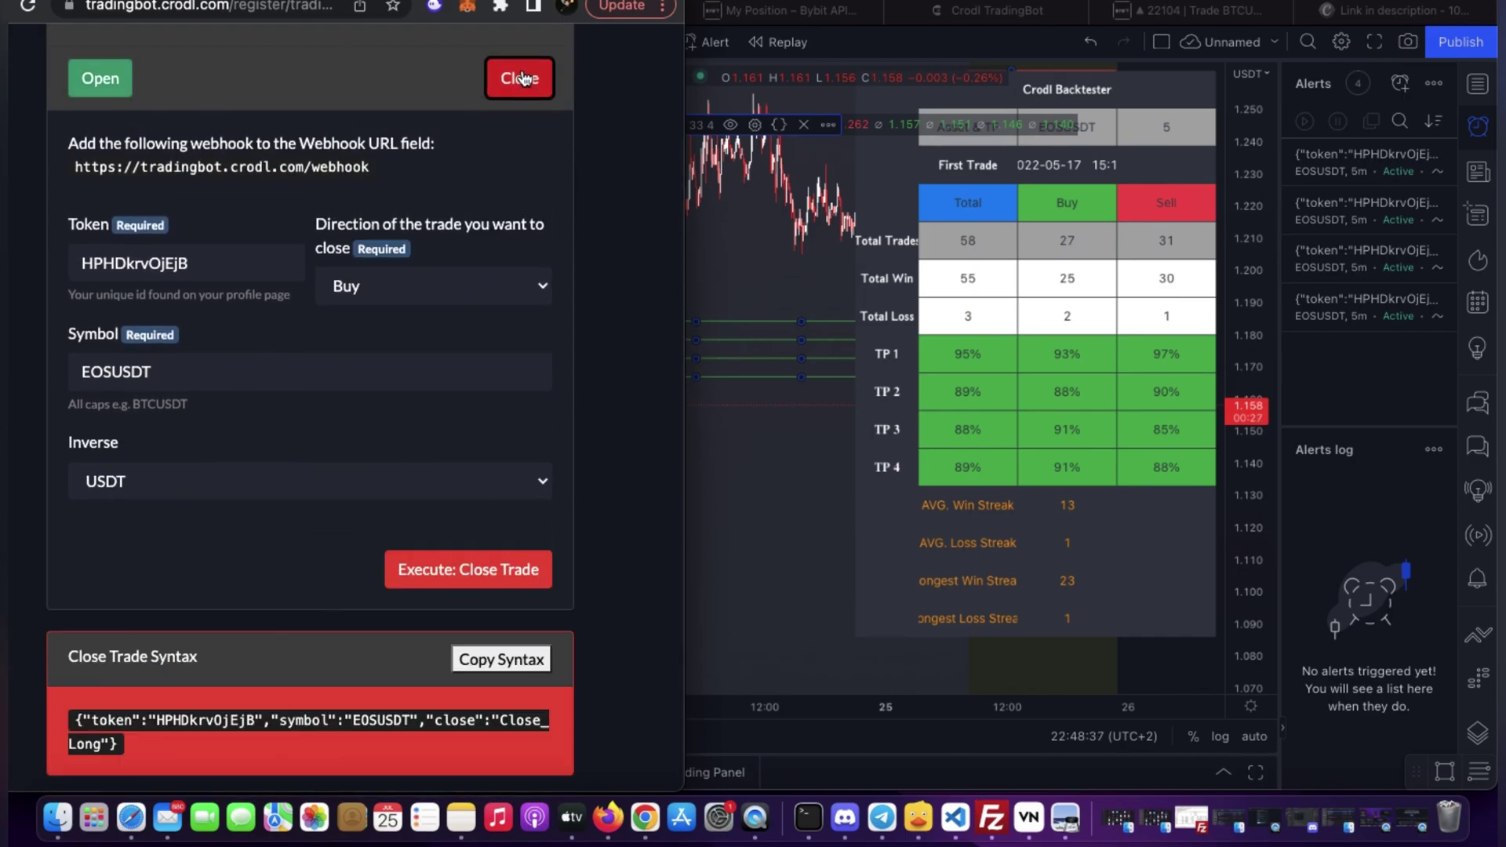
click(413, 285)
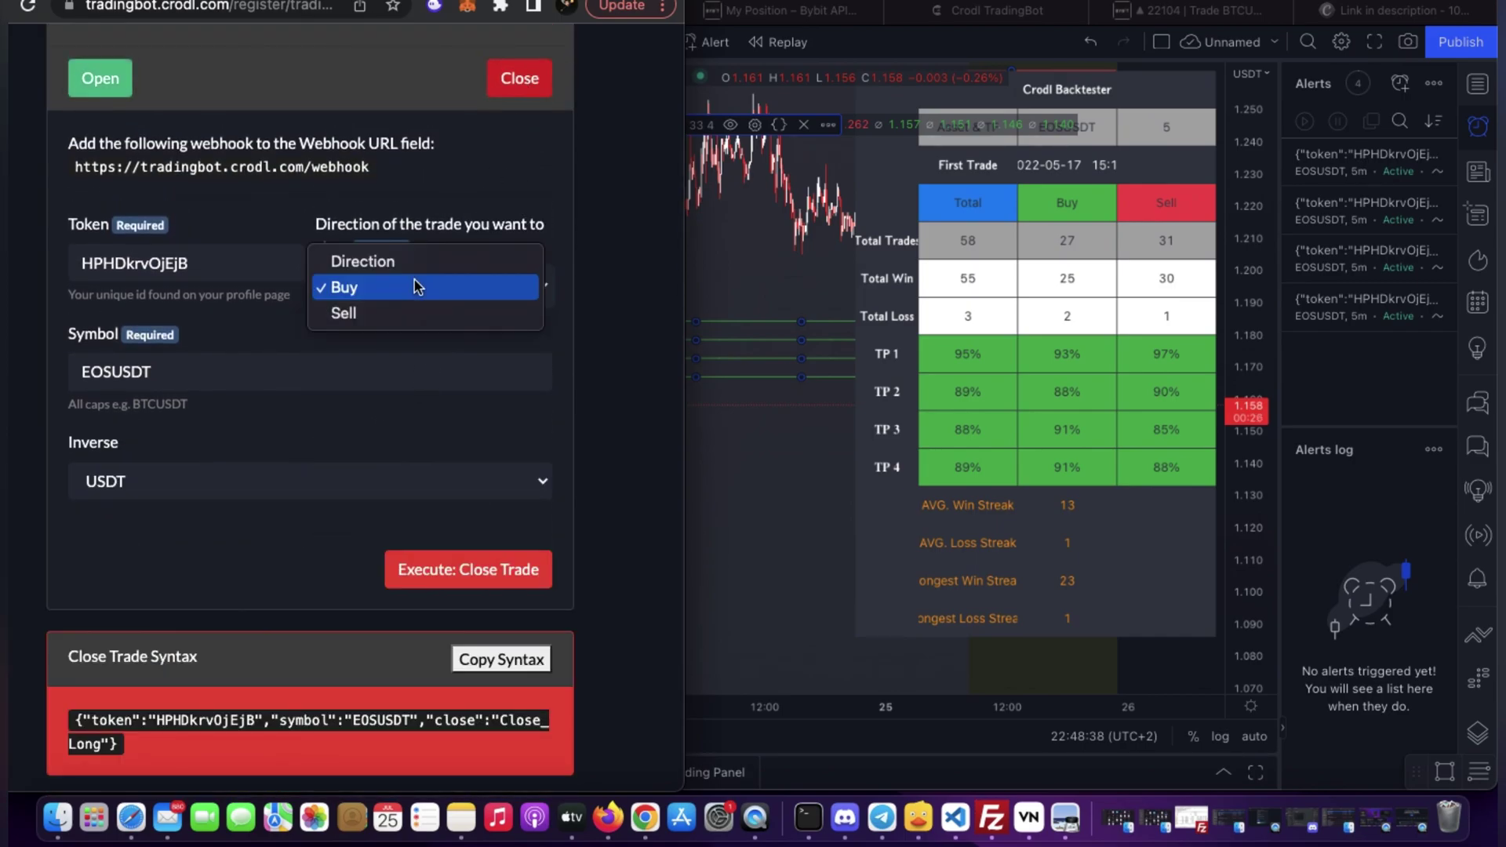
click(359, 312)
click(496, 659)
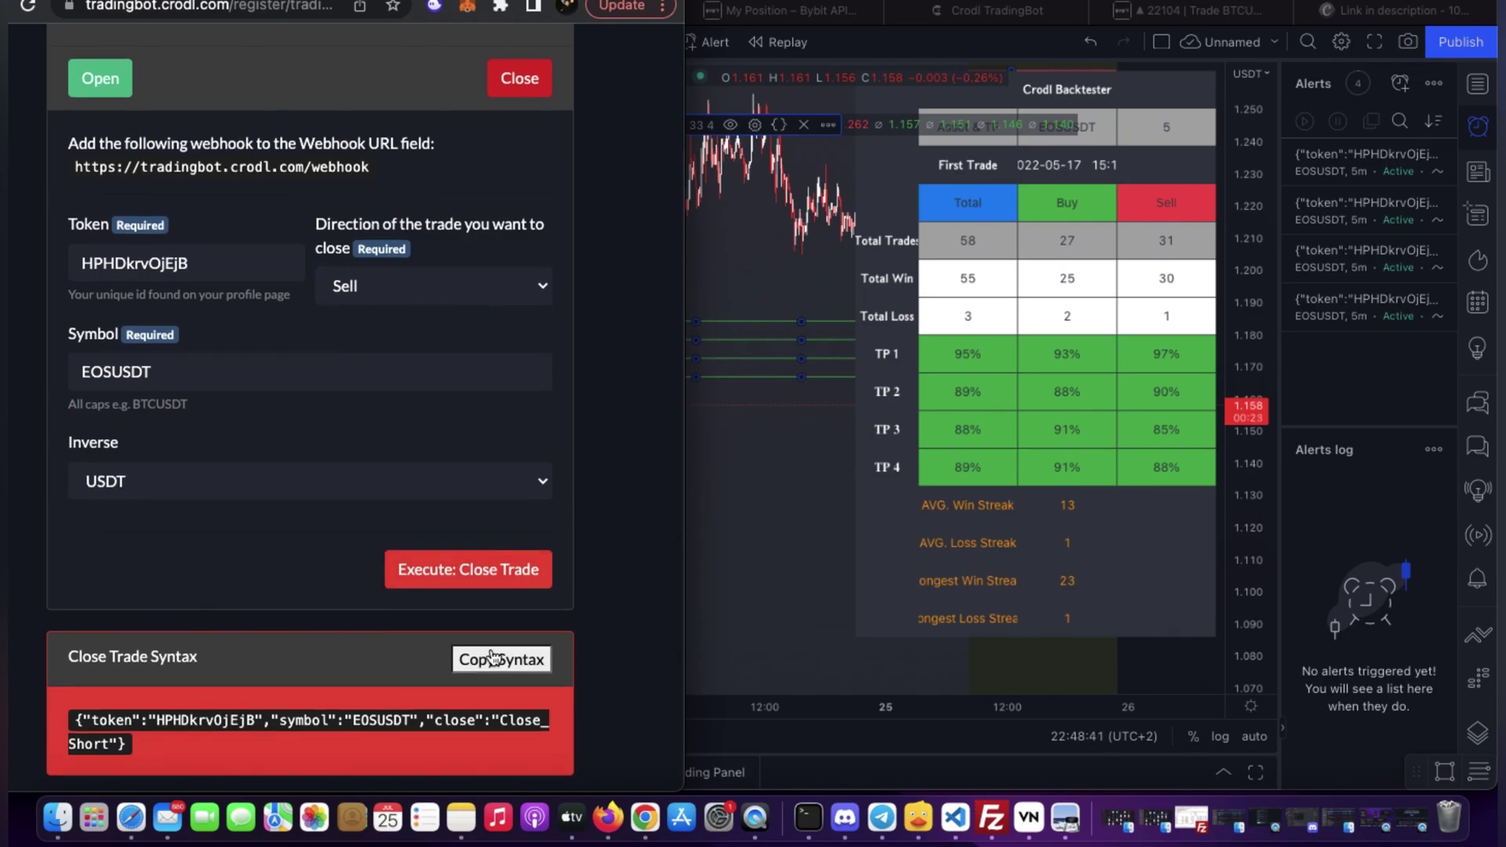
click(1400, 82)
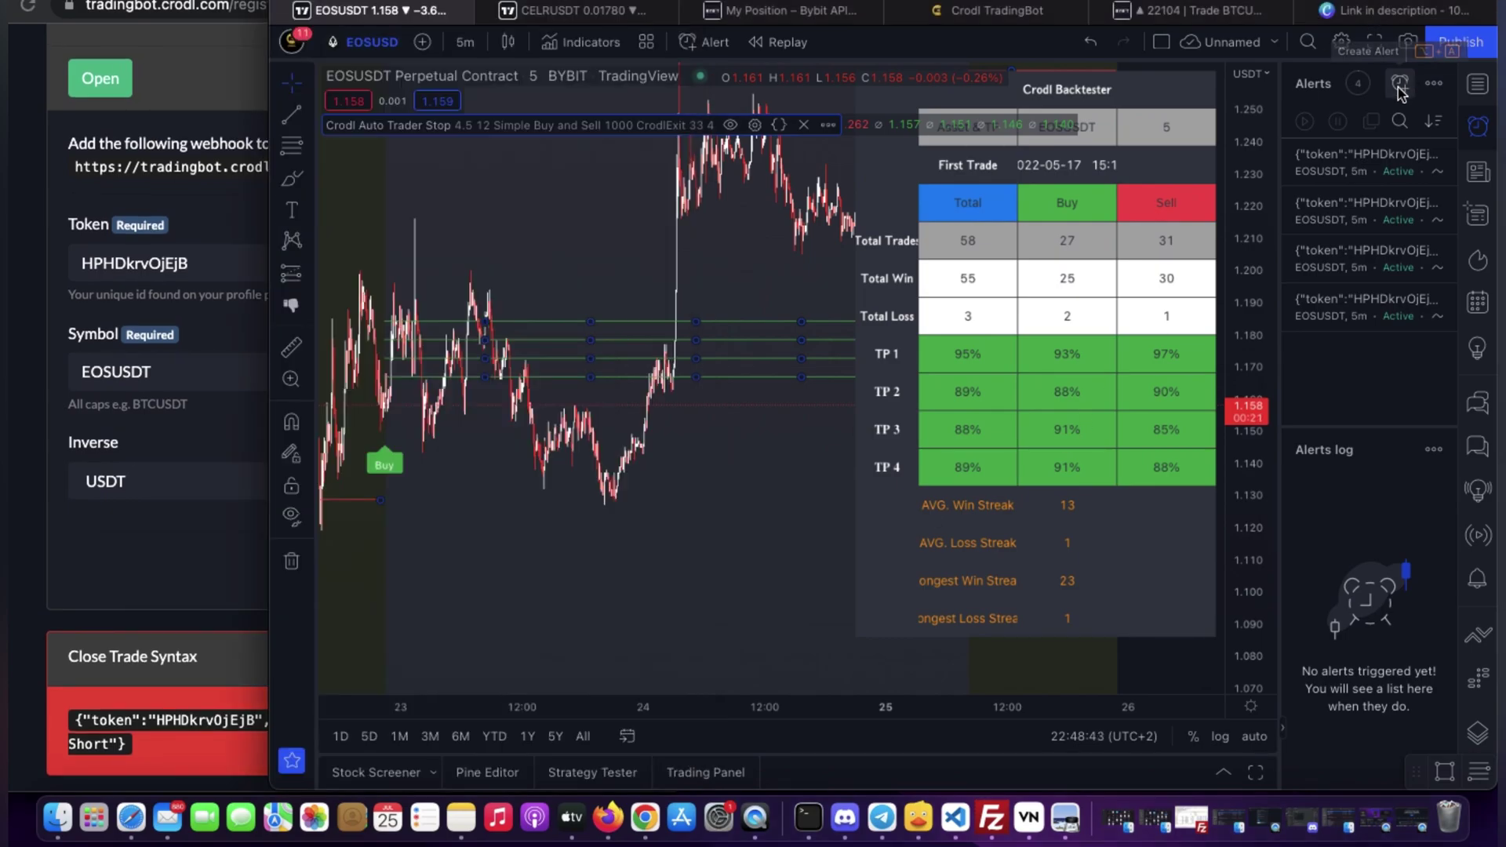
Step: Create a once-per-bar Crodl Auto Trader alert on Sell CRODL SL with the close-short syntax message
click(1401, 82)
click(869, 143)
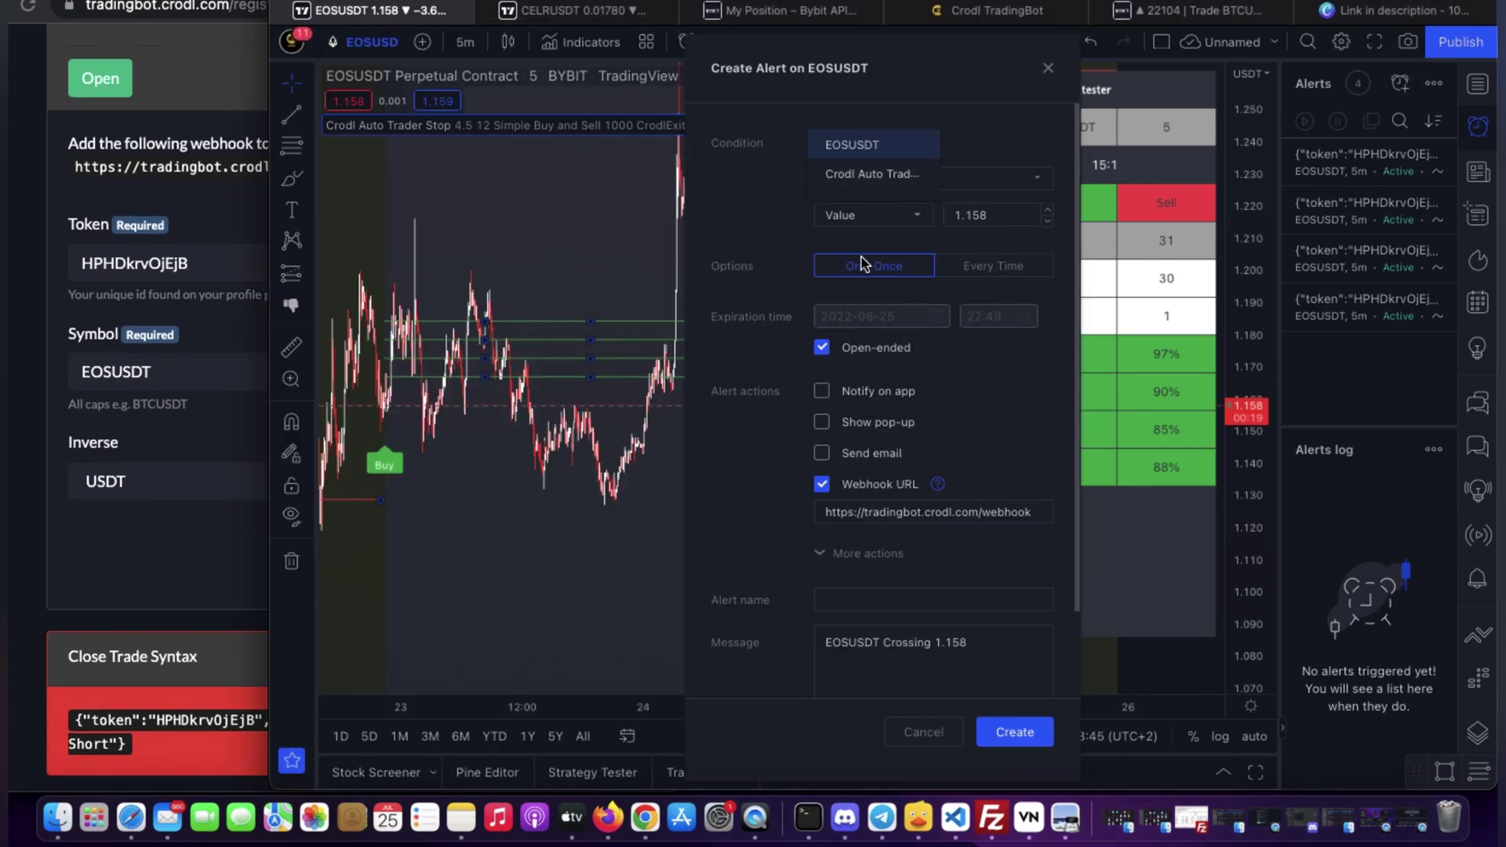
click(866, 179)
click(867, 182)
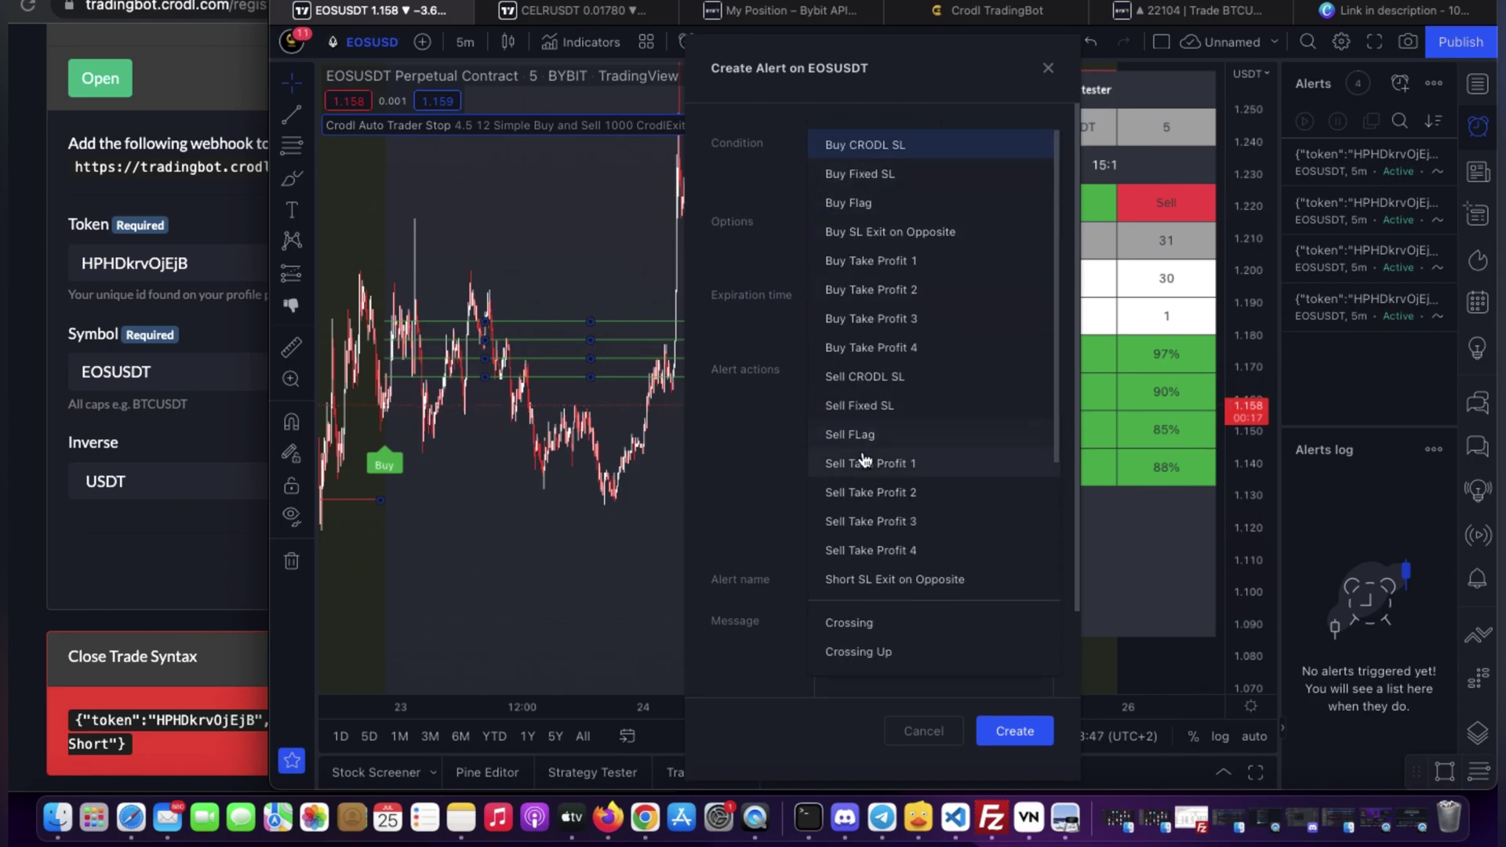
click(864, 379)
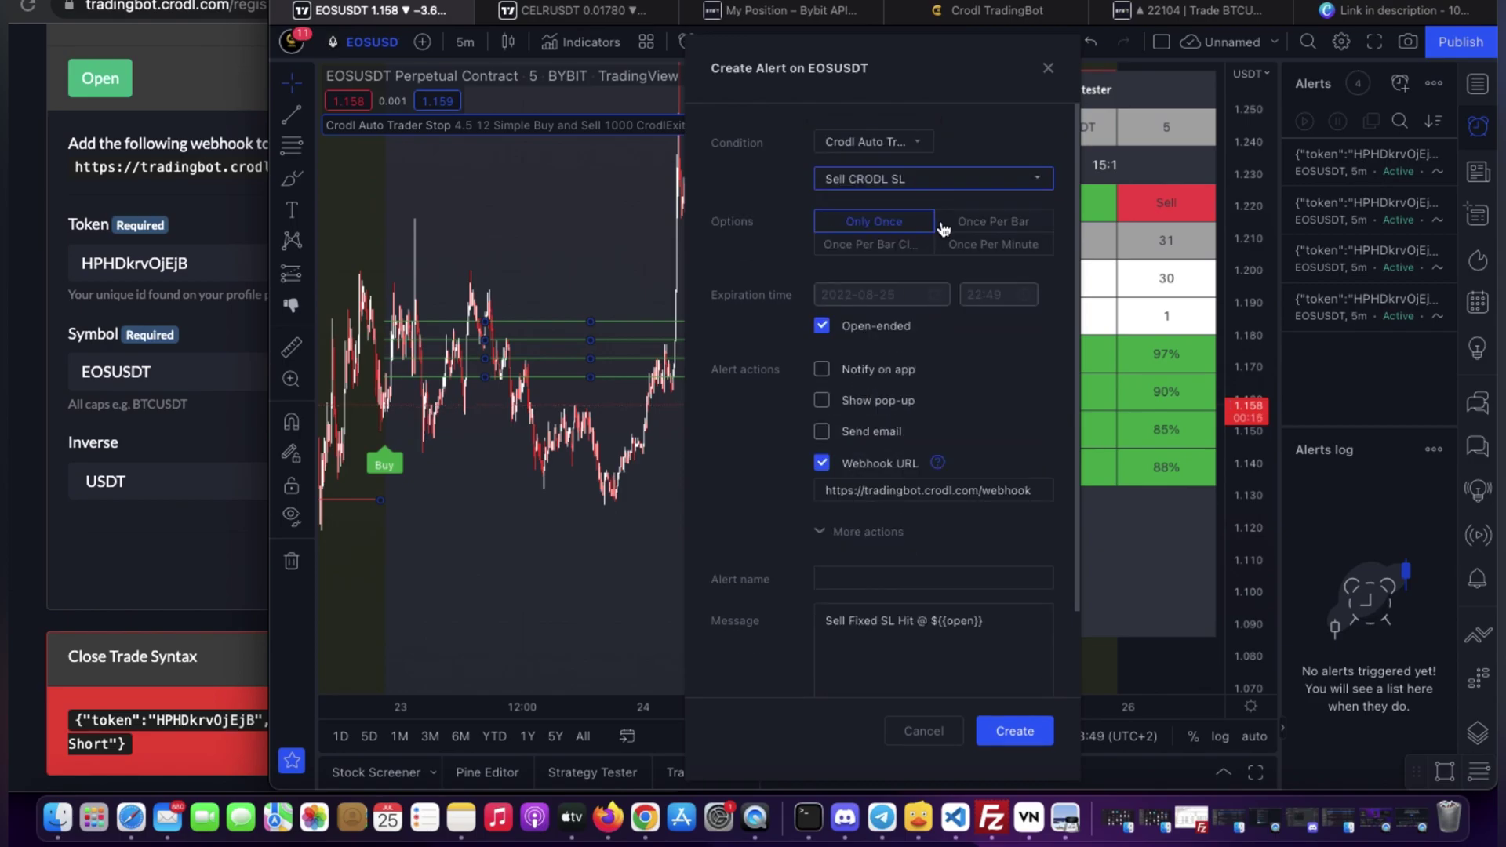
click(979, 224)
triple_click(992, 624)
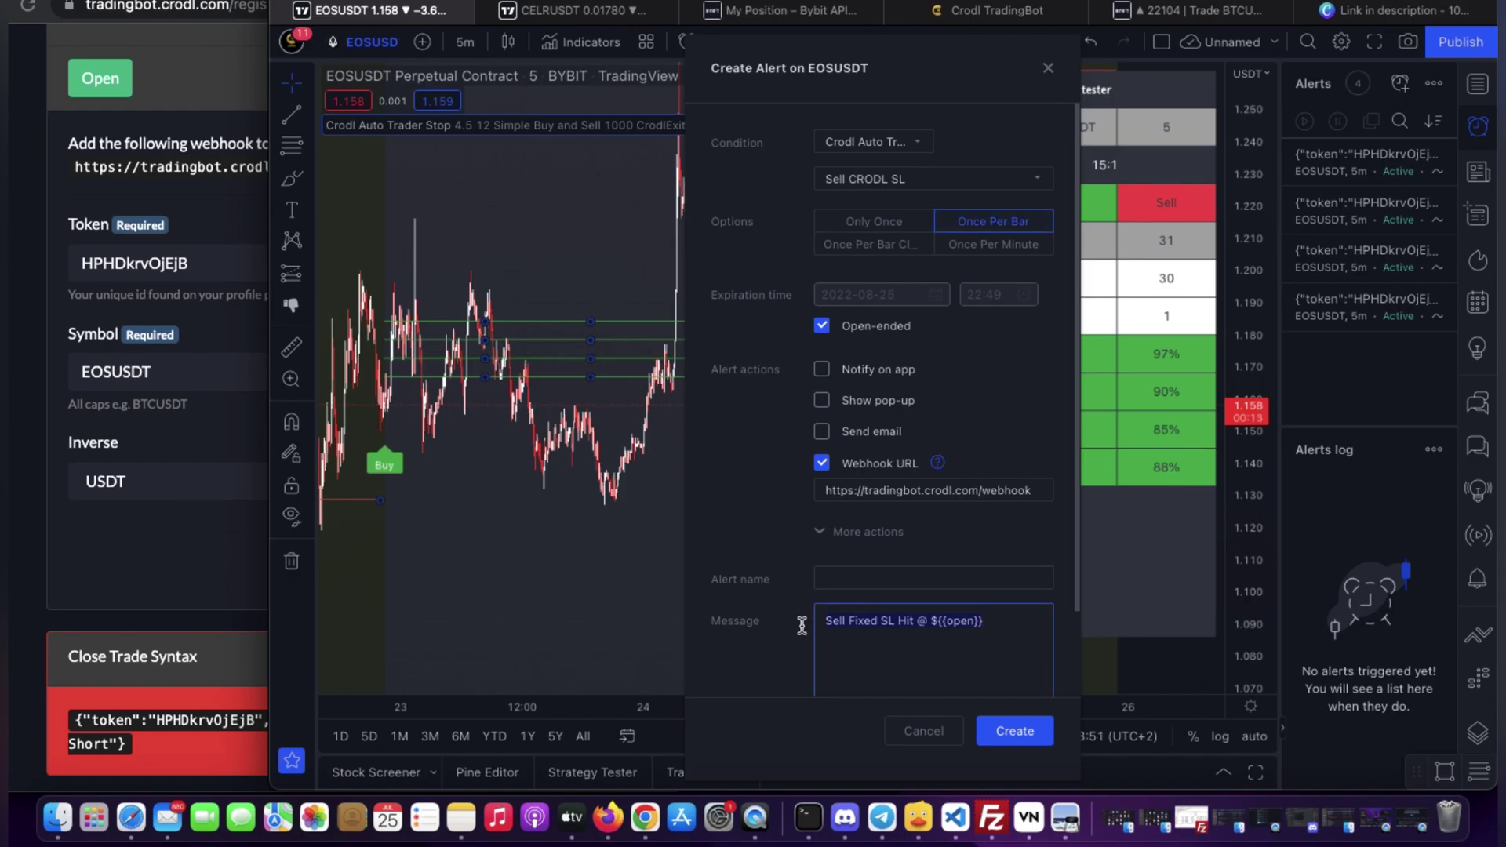
key(super+v)
click(995, 731)
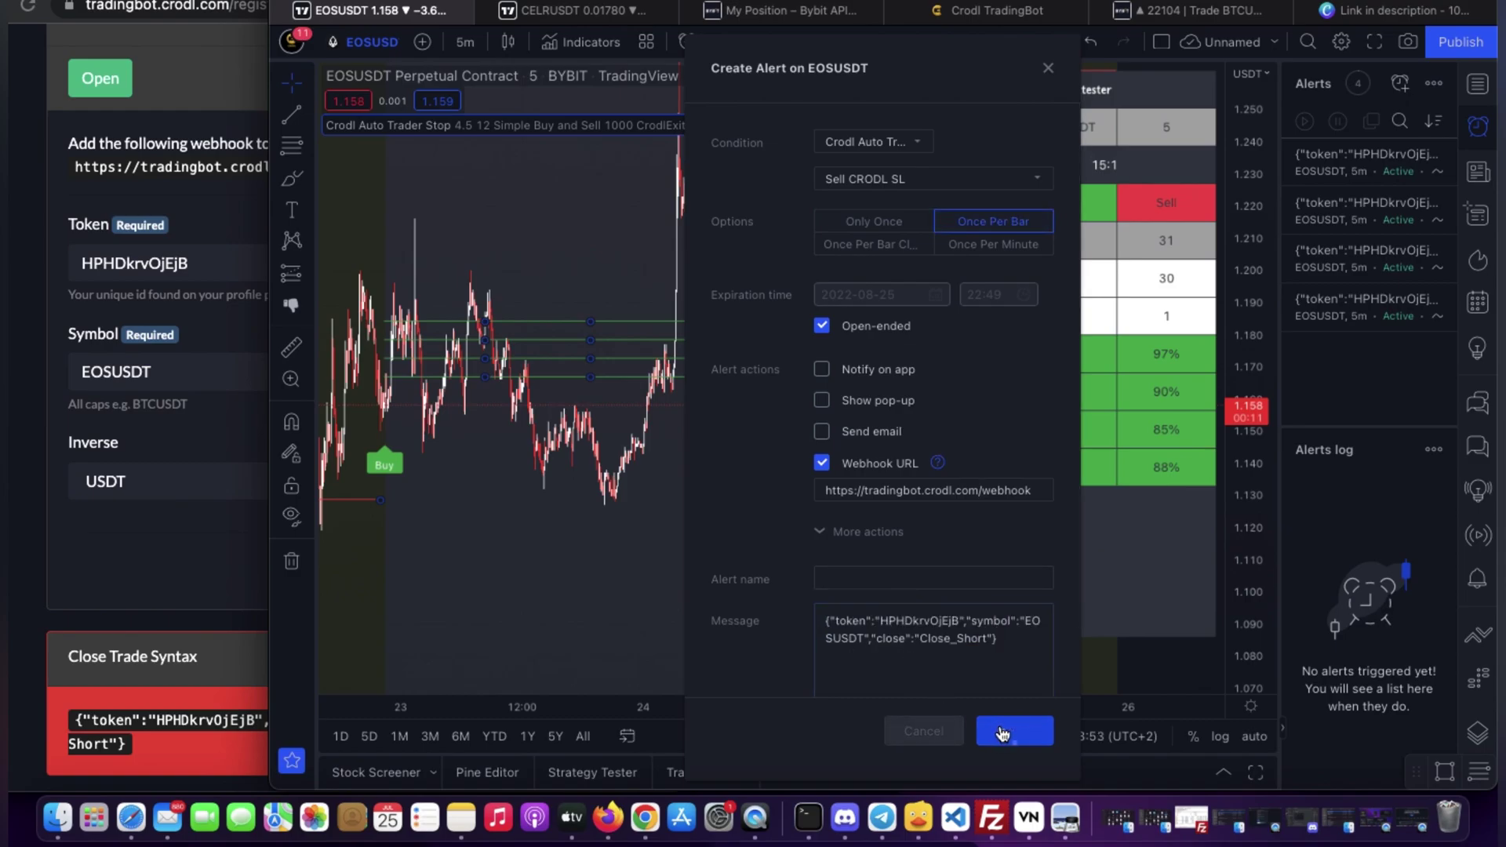
Step: Create a once-per-bar Crodl Auto Trader alert on Sell Take Profit 2 with the close-short syntax message
click(1401, 81)
click(872, 142)
click(861, 177)
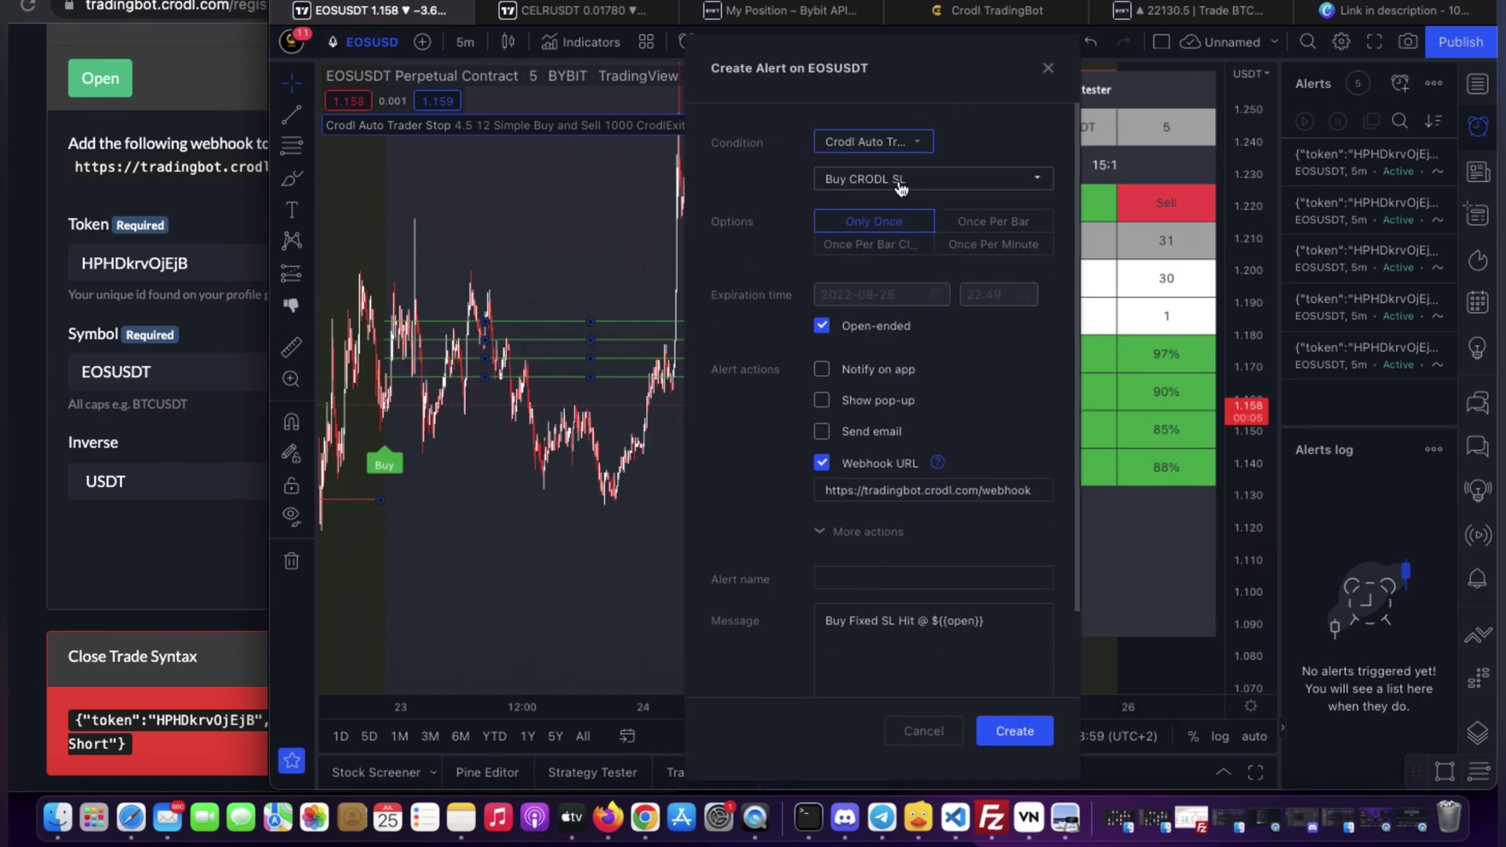
click(900, 188)
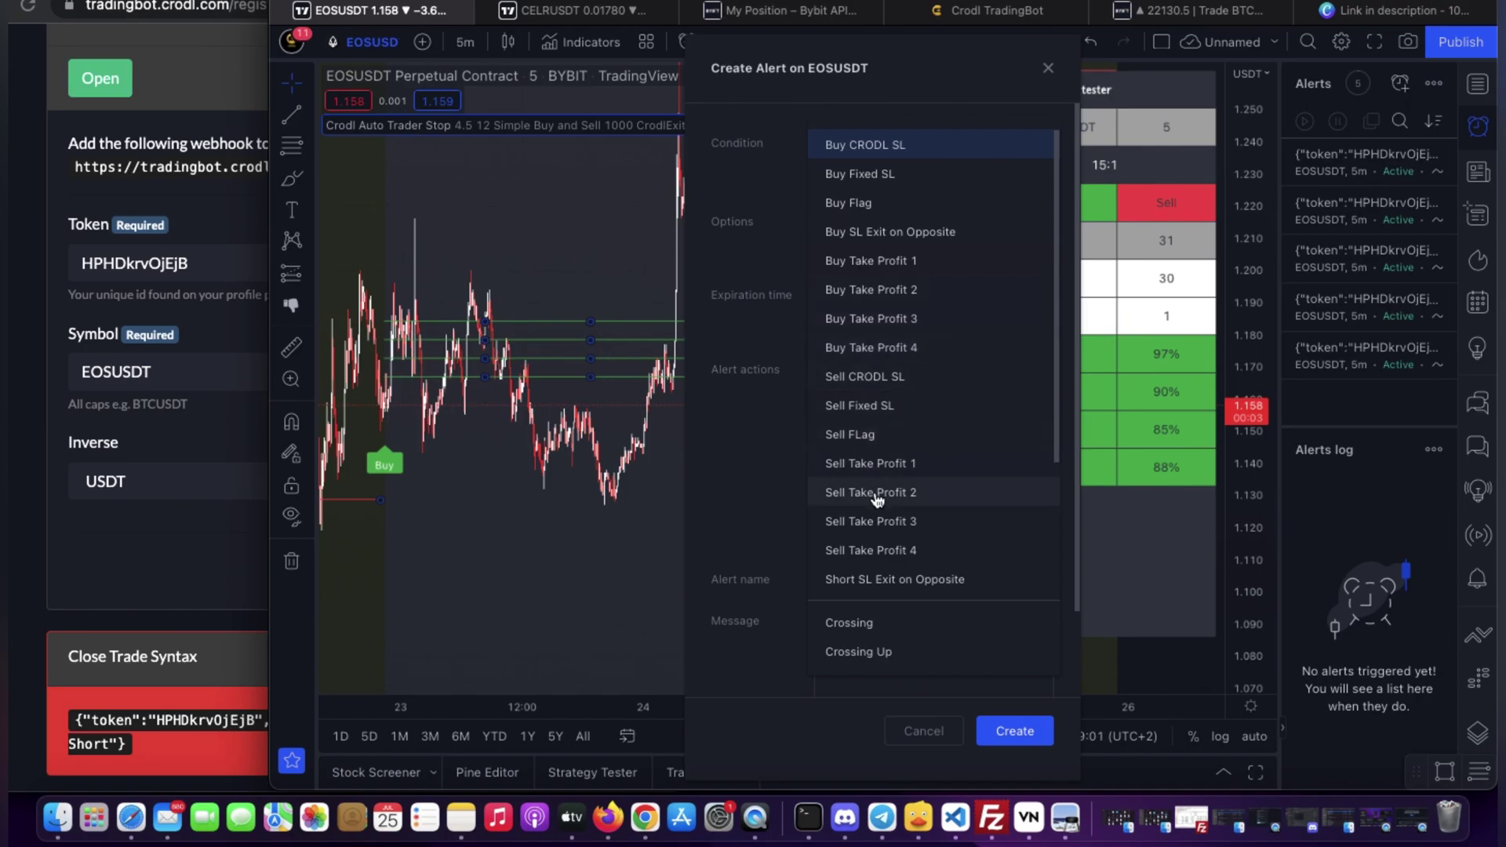
click(910, 494)
click(993, 222)
click(989, 637)
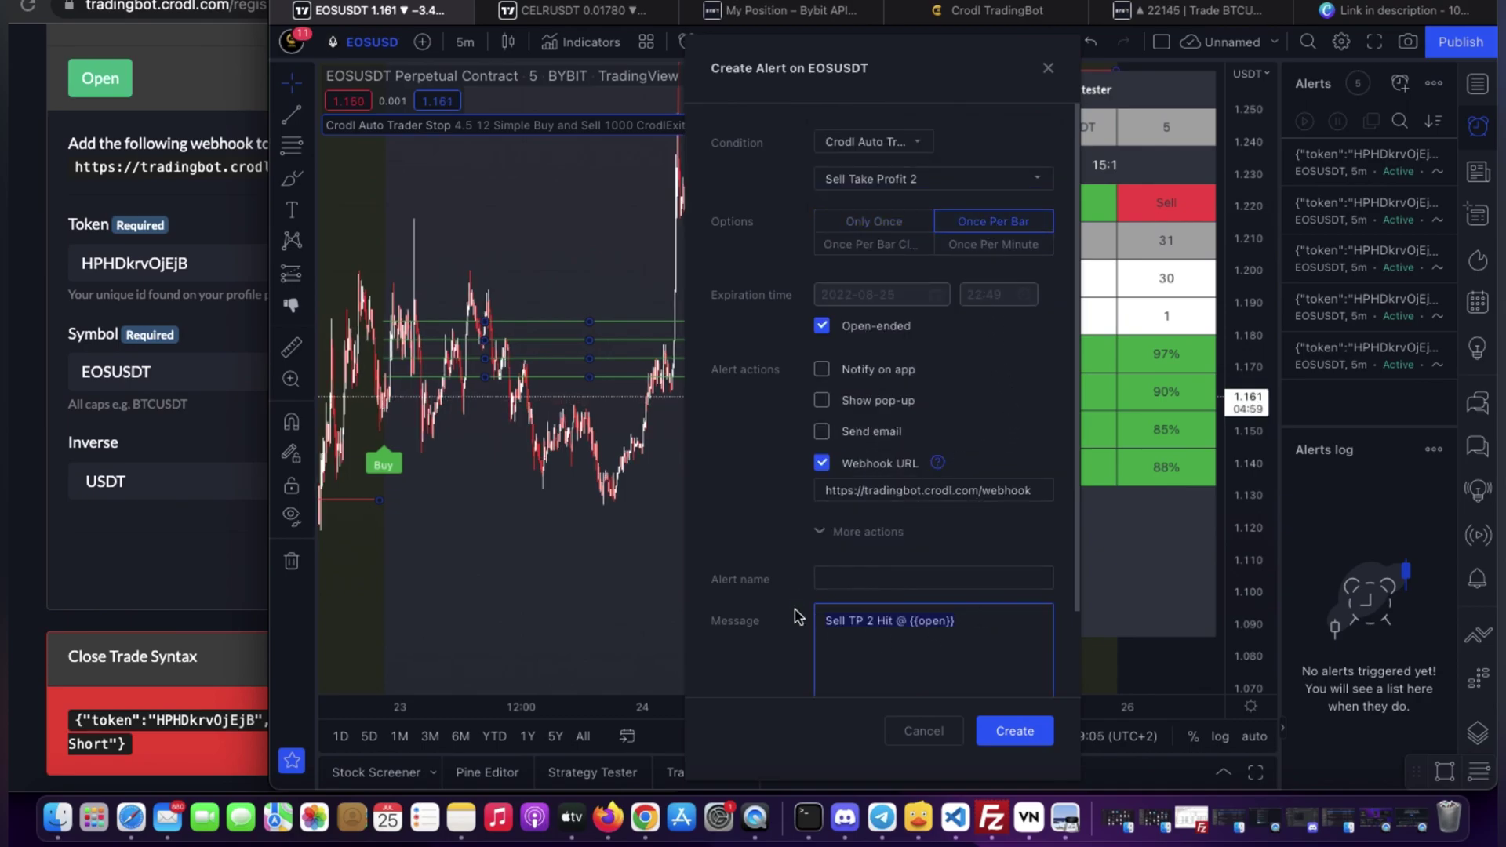
key(super+a)
key(super+v)
click(1020, 733)
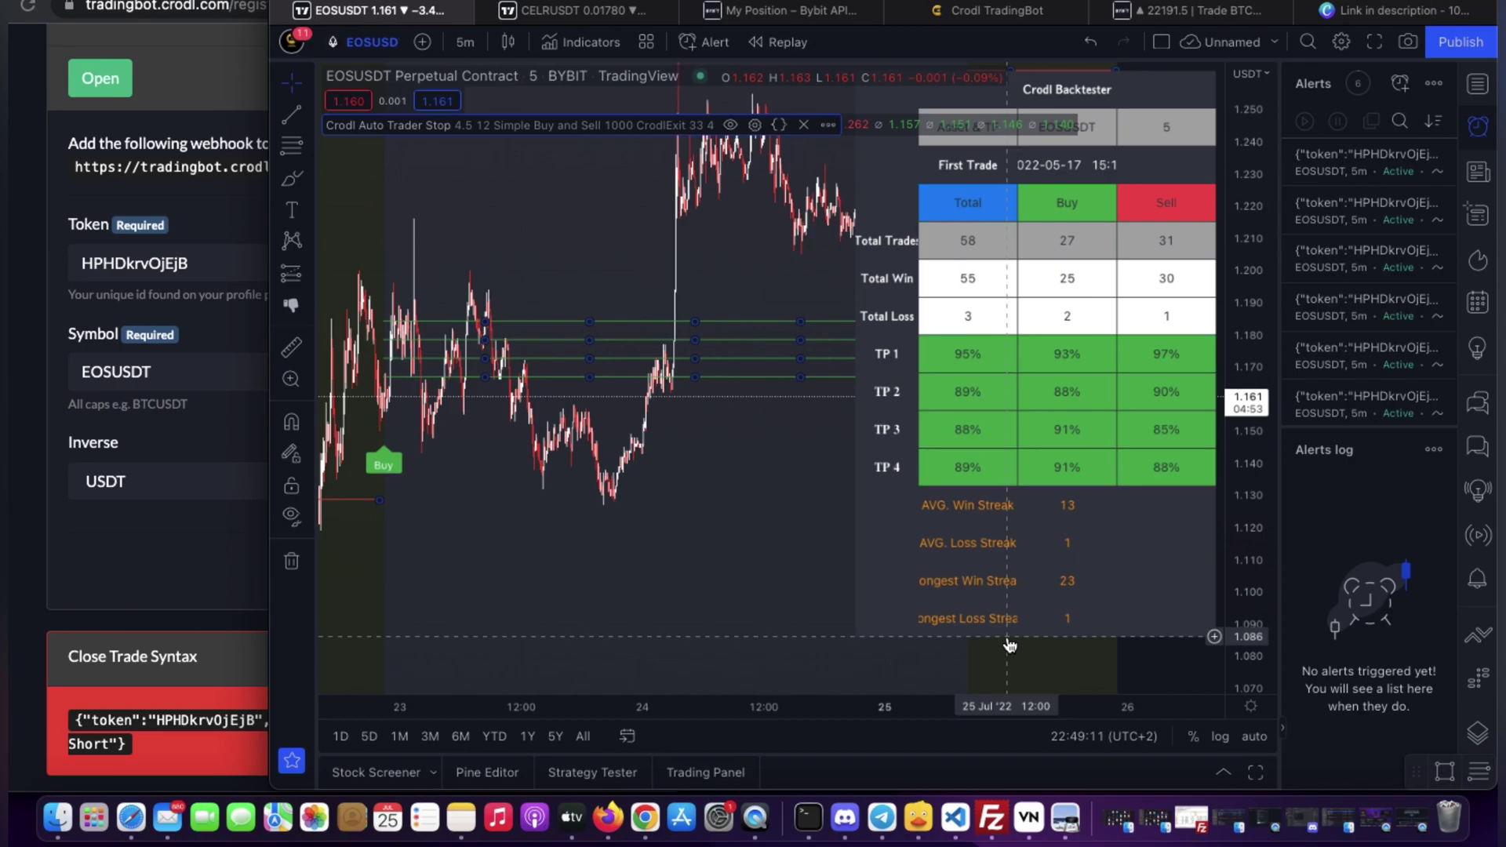
Step: Scroll the EOSUSDT chart back and forward to inspect the recent Buy and Sell markers
scroll(730, 506, left, 3)
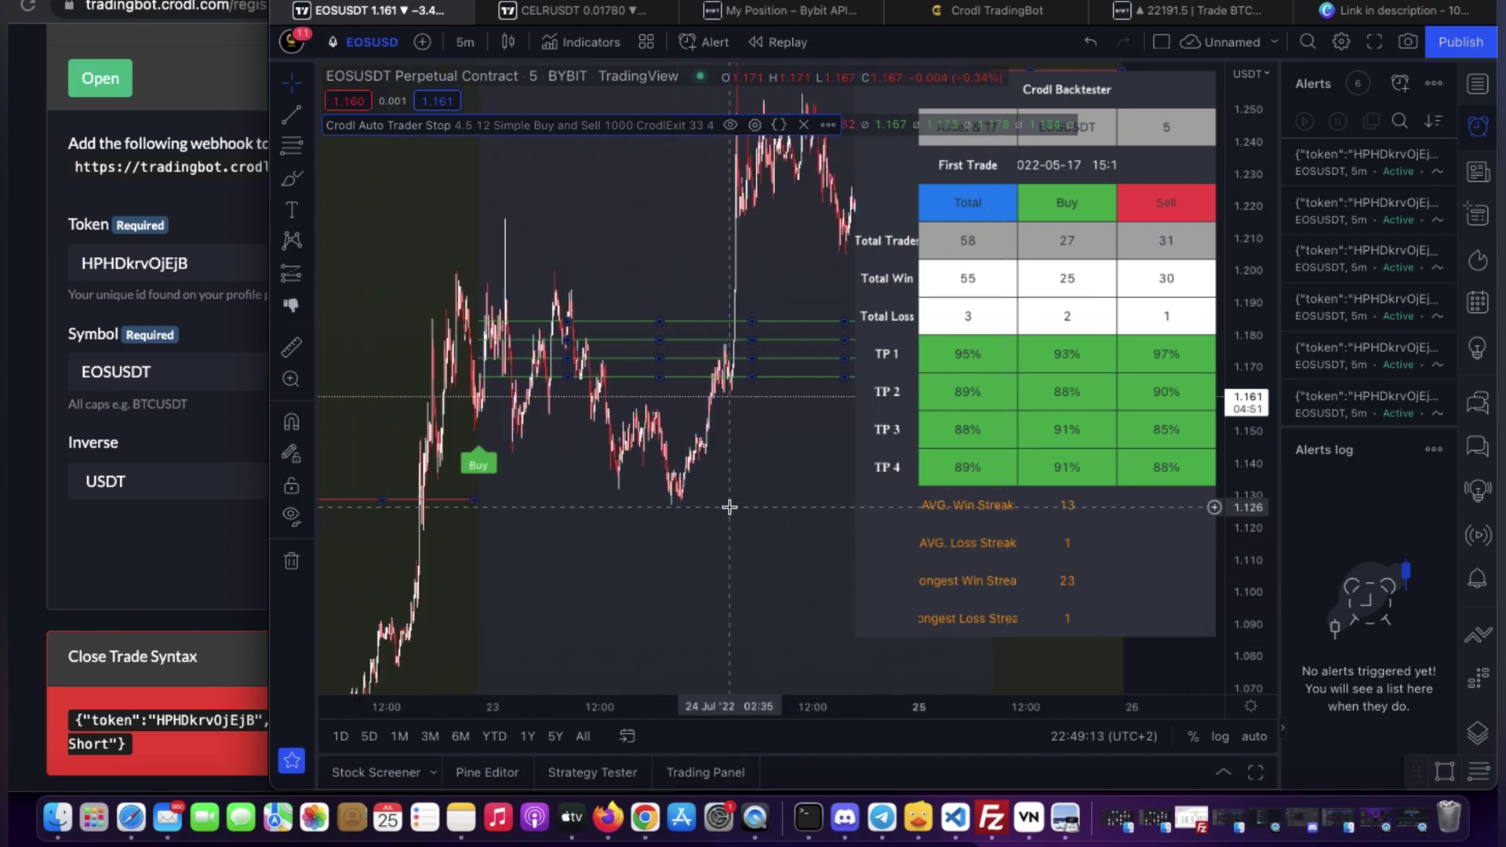
scroll(730, 507, right, 8)
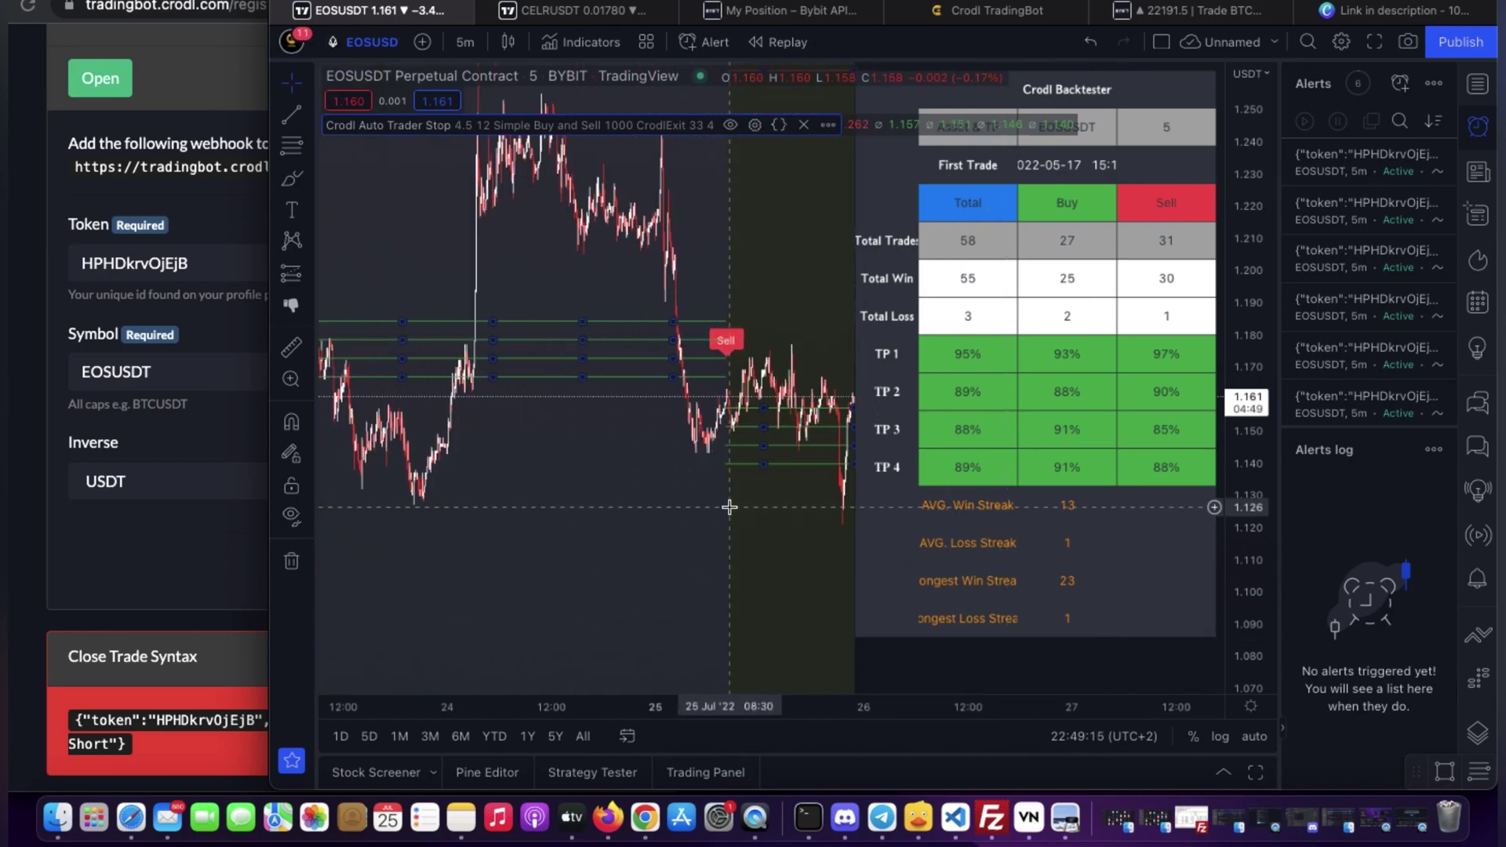
scroll(729, 507, right, 3)
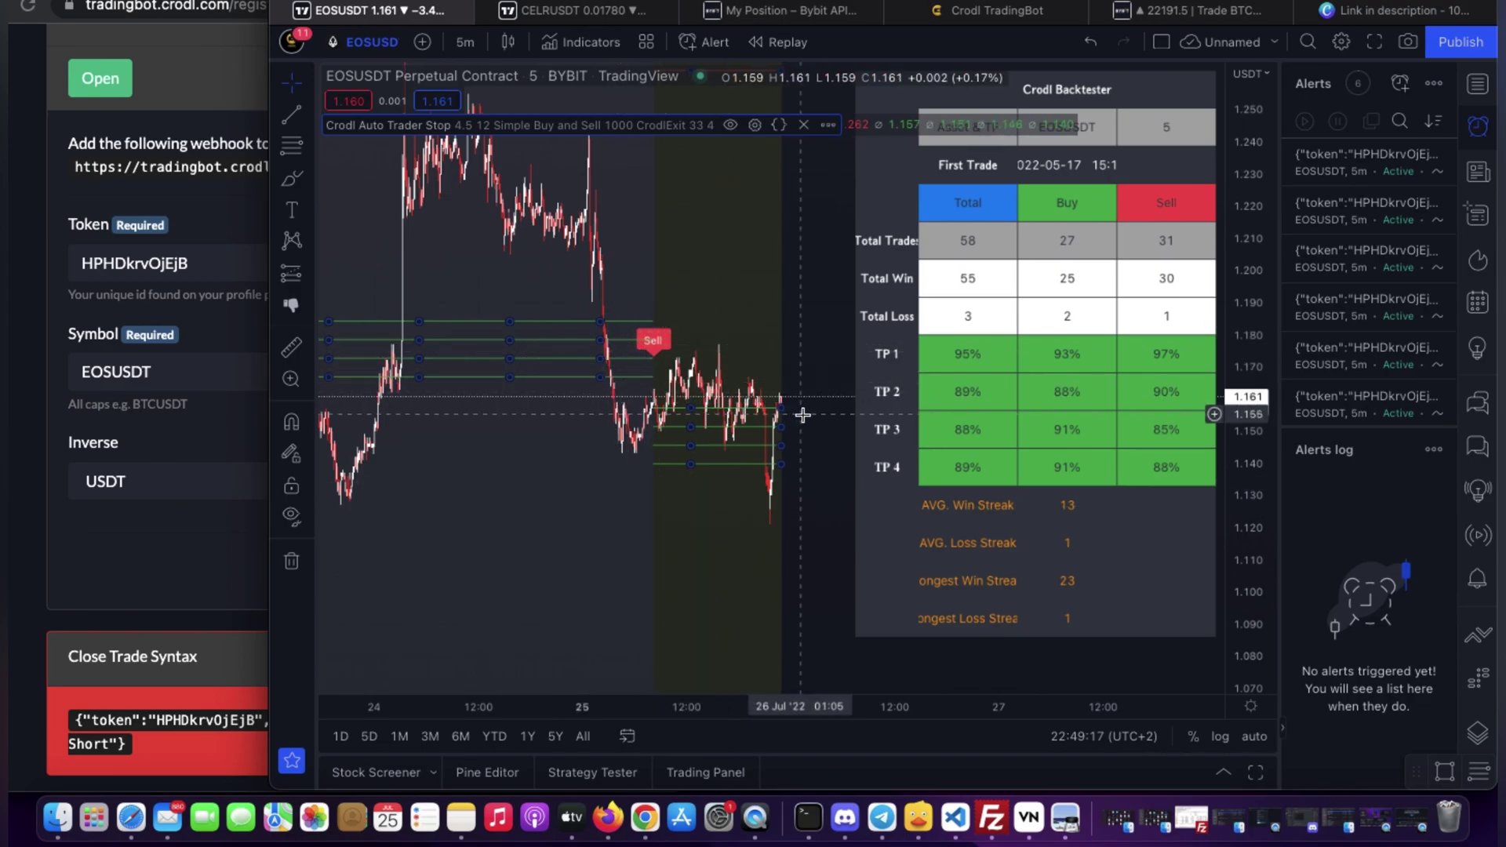